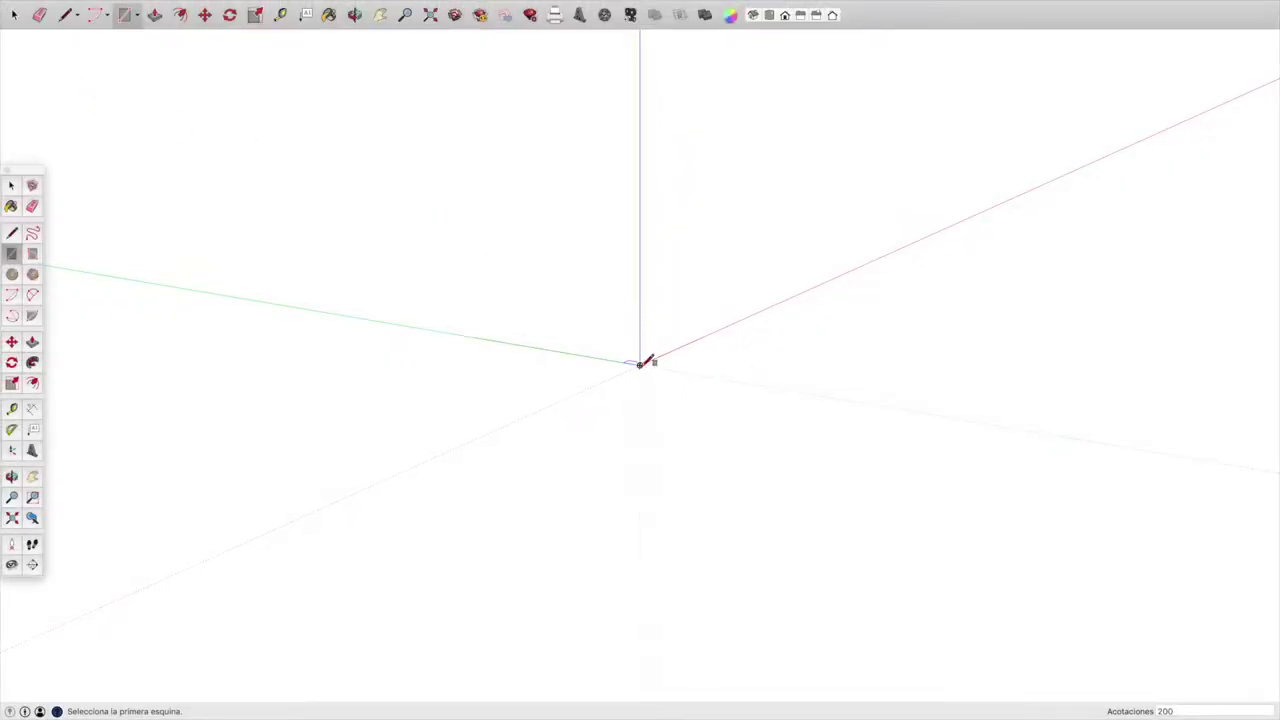
- Place the square's first corner at the axes origin
click(640, 364)
- Draw the base square at 200 × 200 from the origin
click(757, 356)
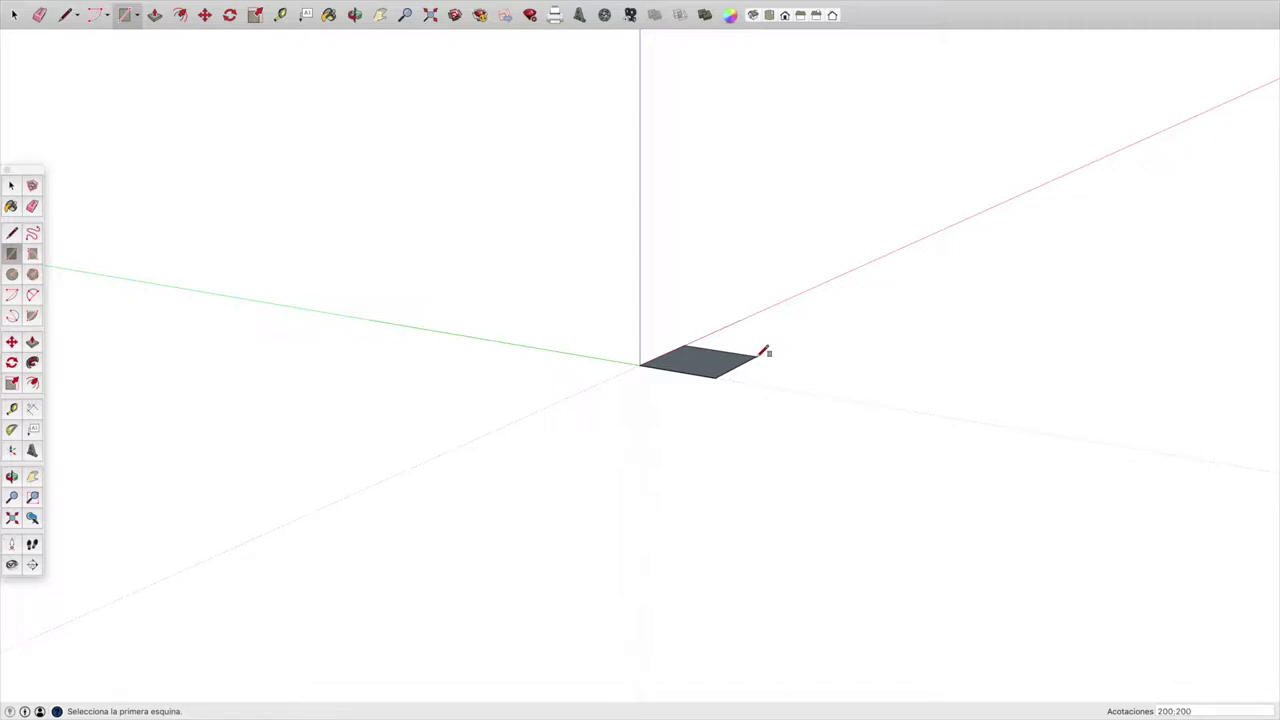
key(ctrl+z)
scroll(706, 351, up, 1)
scroll(680, 350, up, 3)
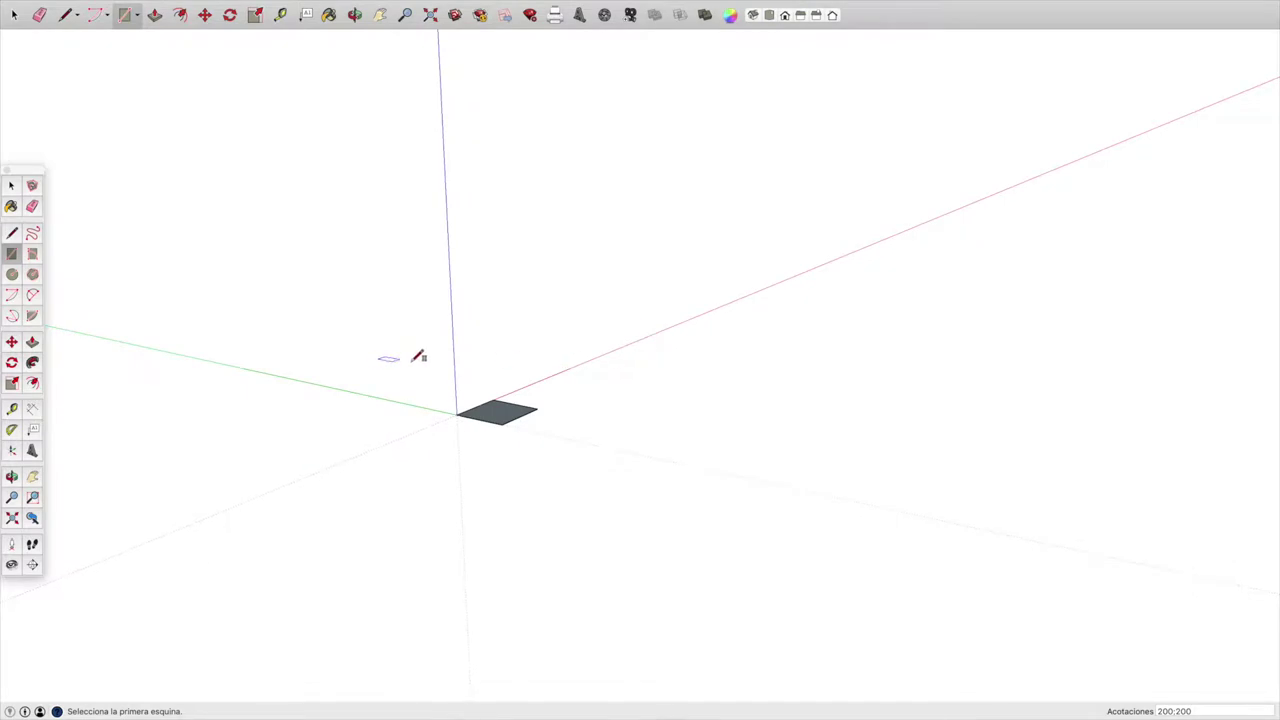
scroll(577, 363, up, 1)
- Push/Pull the square up 200 mm into a cube and select it
click(32, 342)
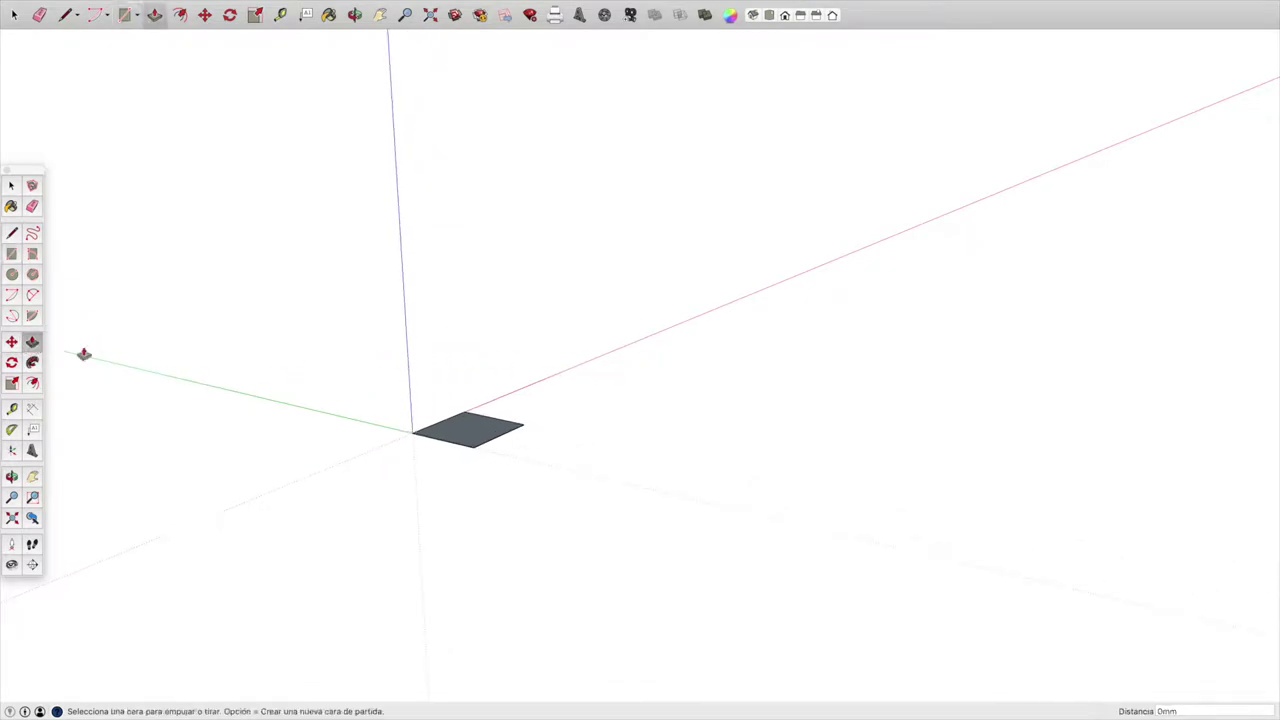
drag(461, 429, 456, 384)
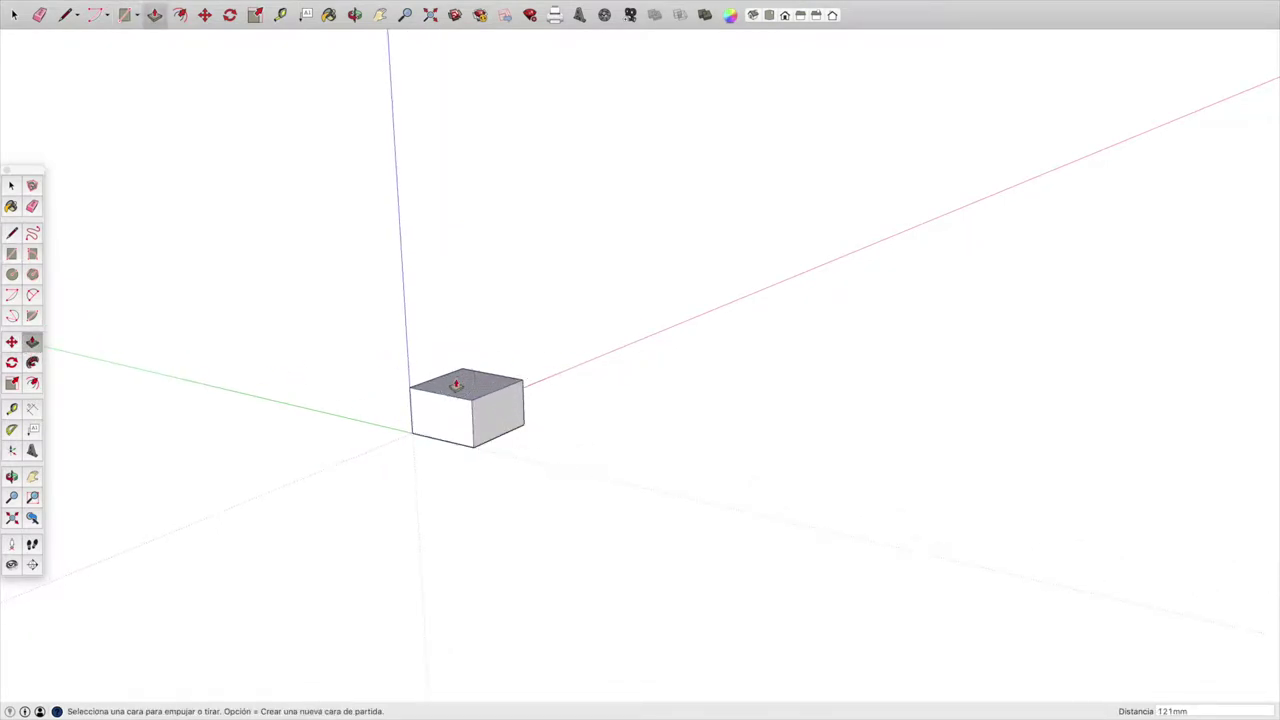
text(200)
key(Return)
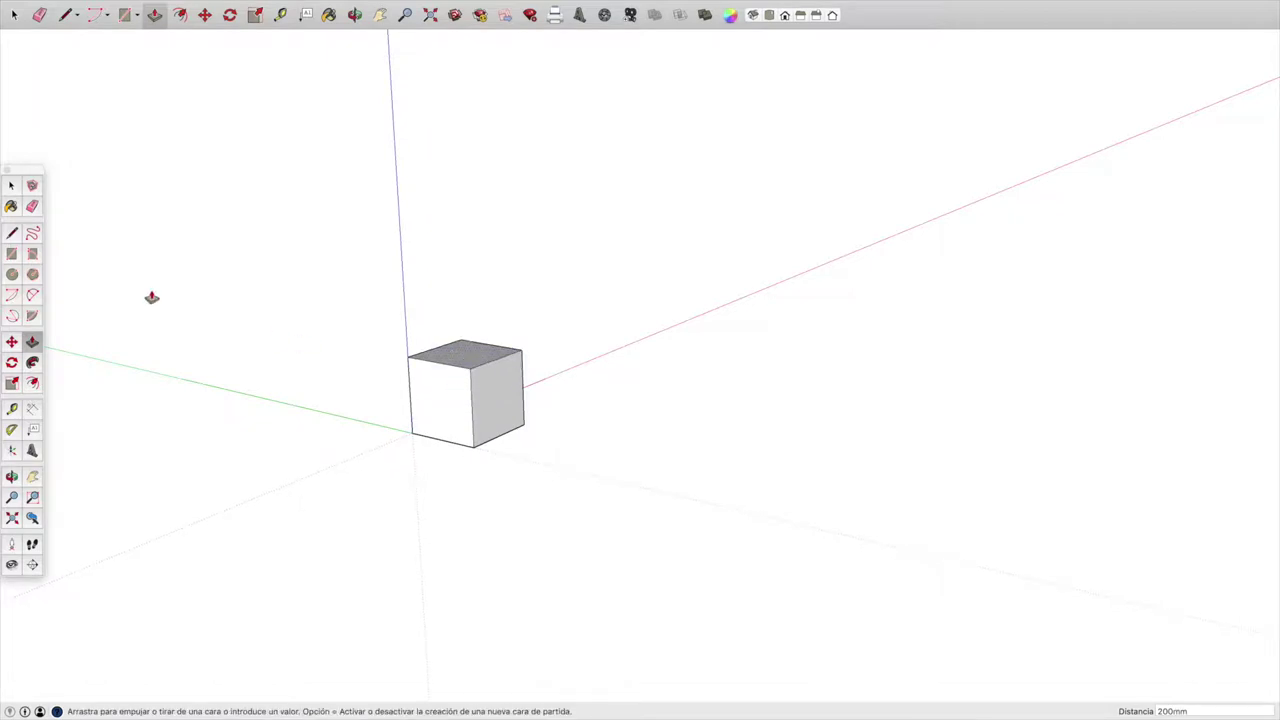
click(11, 186)
drag(343, 294, 629, 503)
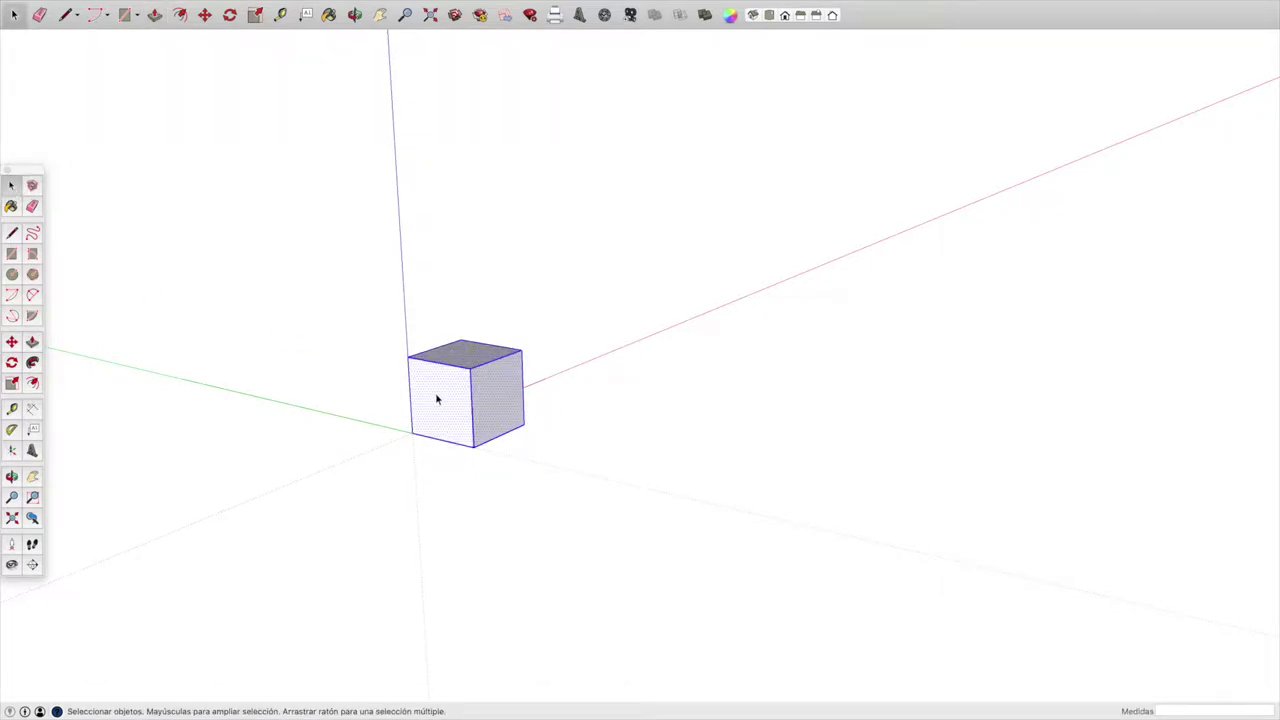
- Make the selected cube a component named 'Nivel 1'
right_click(436, 398)
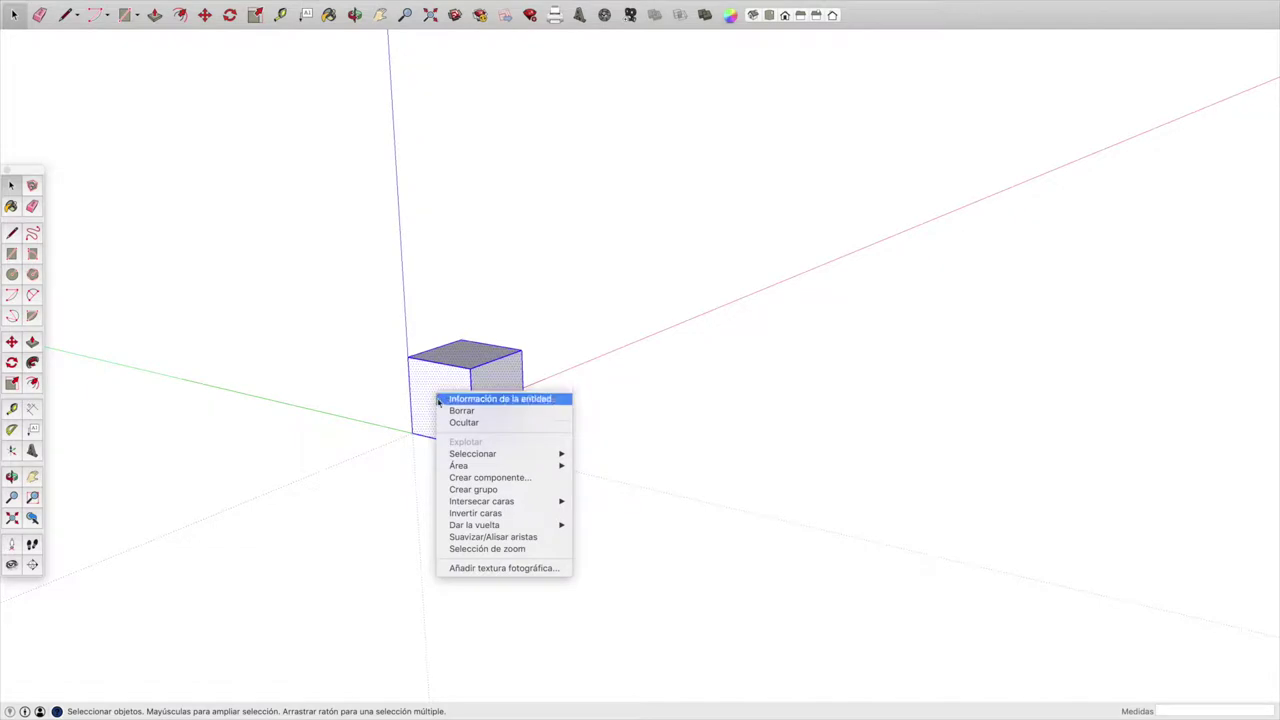
click(474, 481)
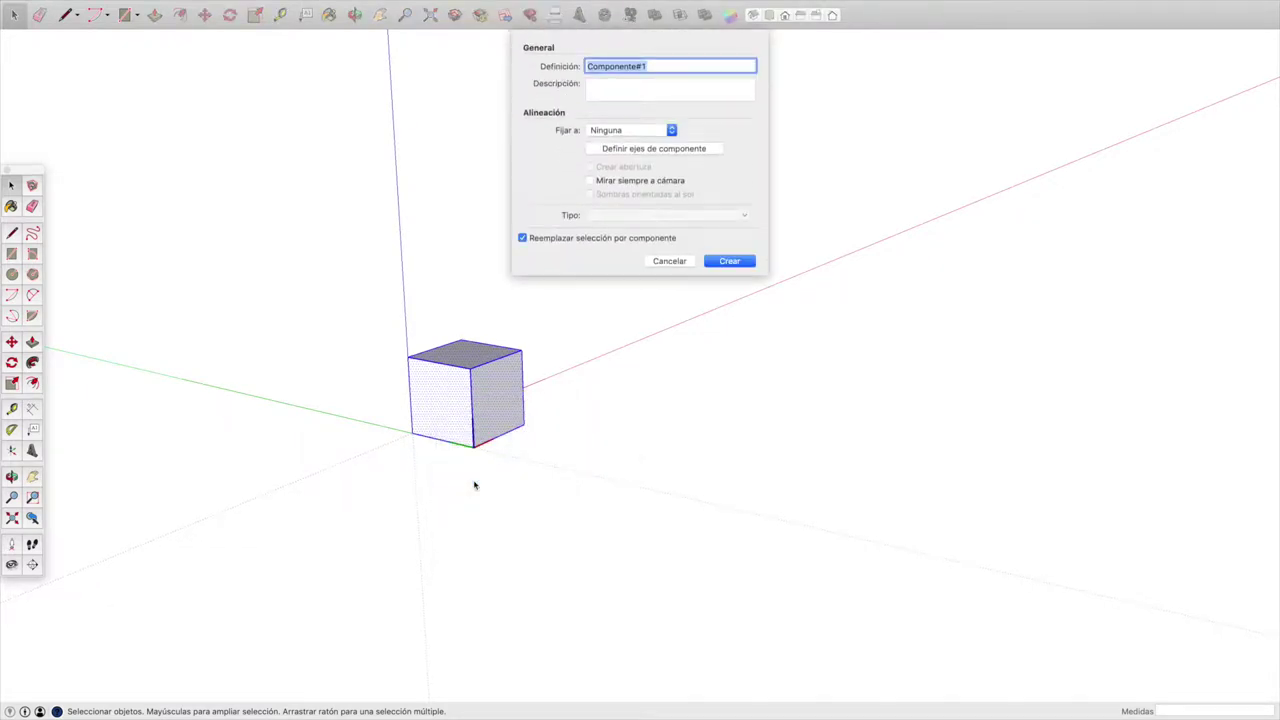
text(Nivel 1)
click(729, 261)
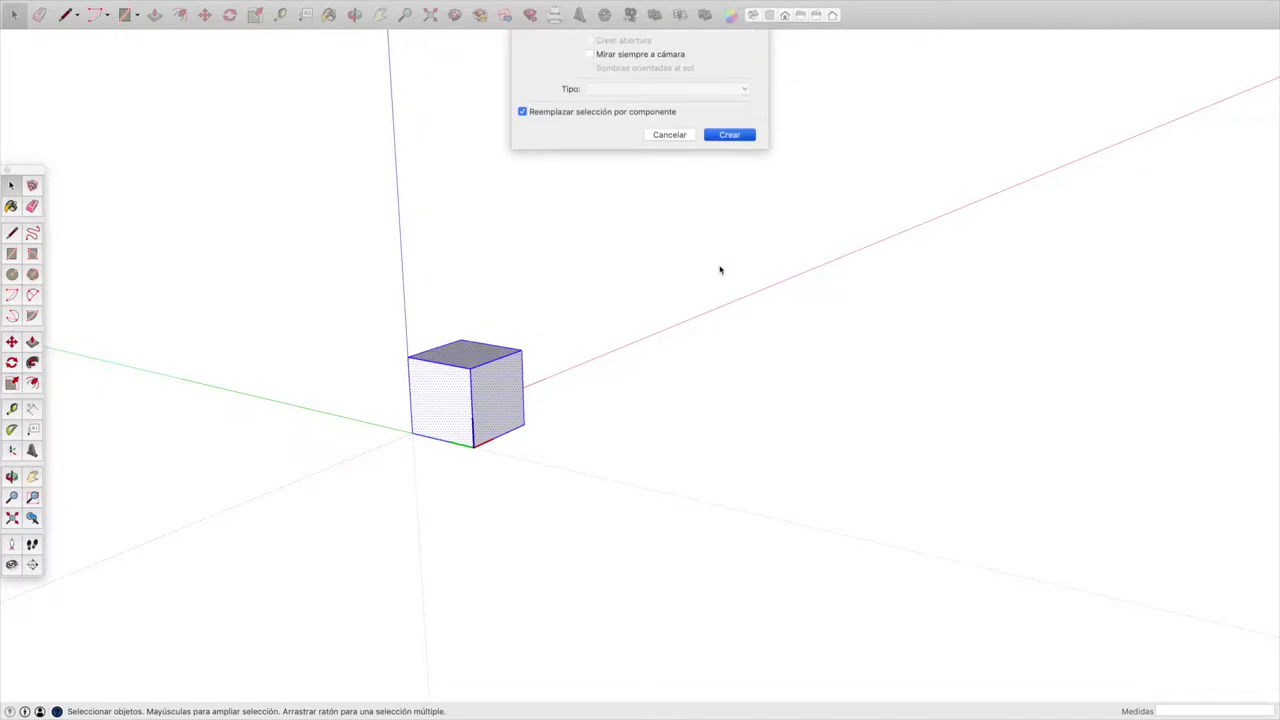
click(11, 343)
- Copy the cube twice, 200 mm along, to form the frame's bottom row of three
click(413, 434)
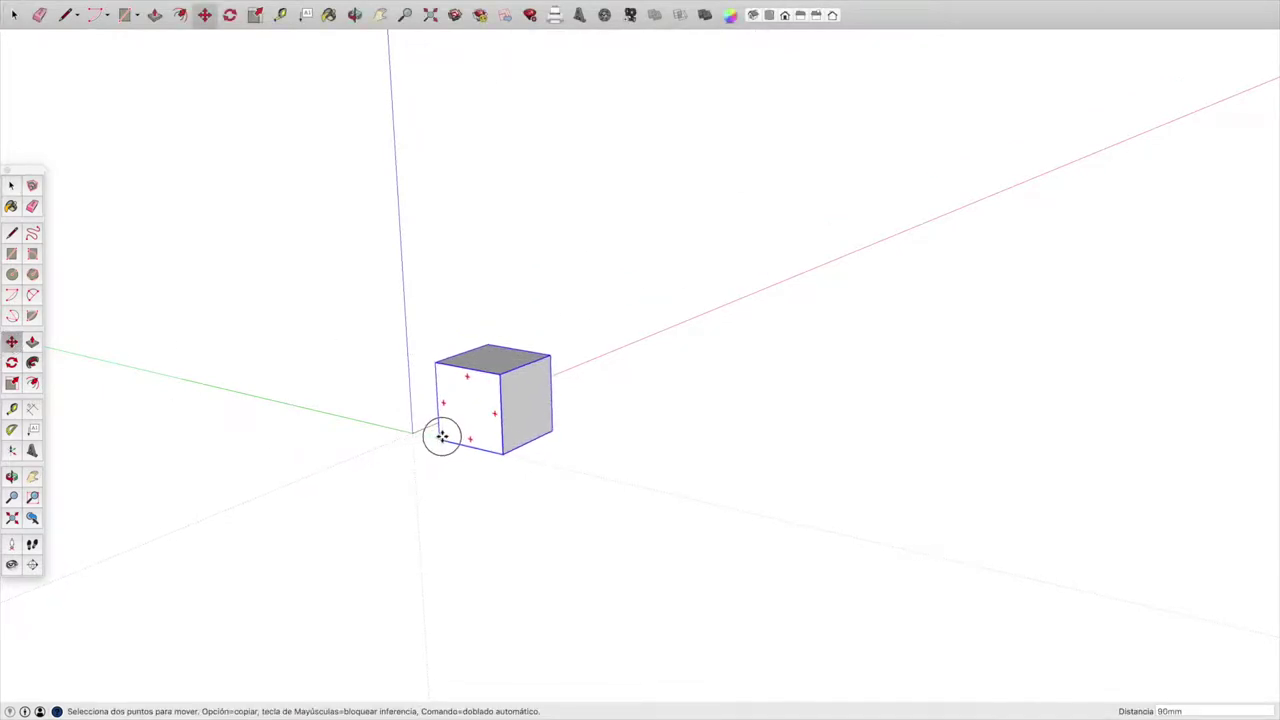
key(alt)
click(474, 446)
key(alt)
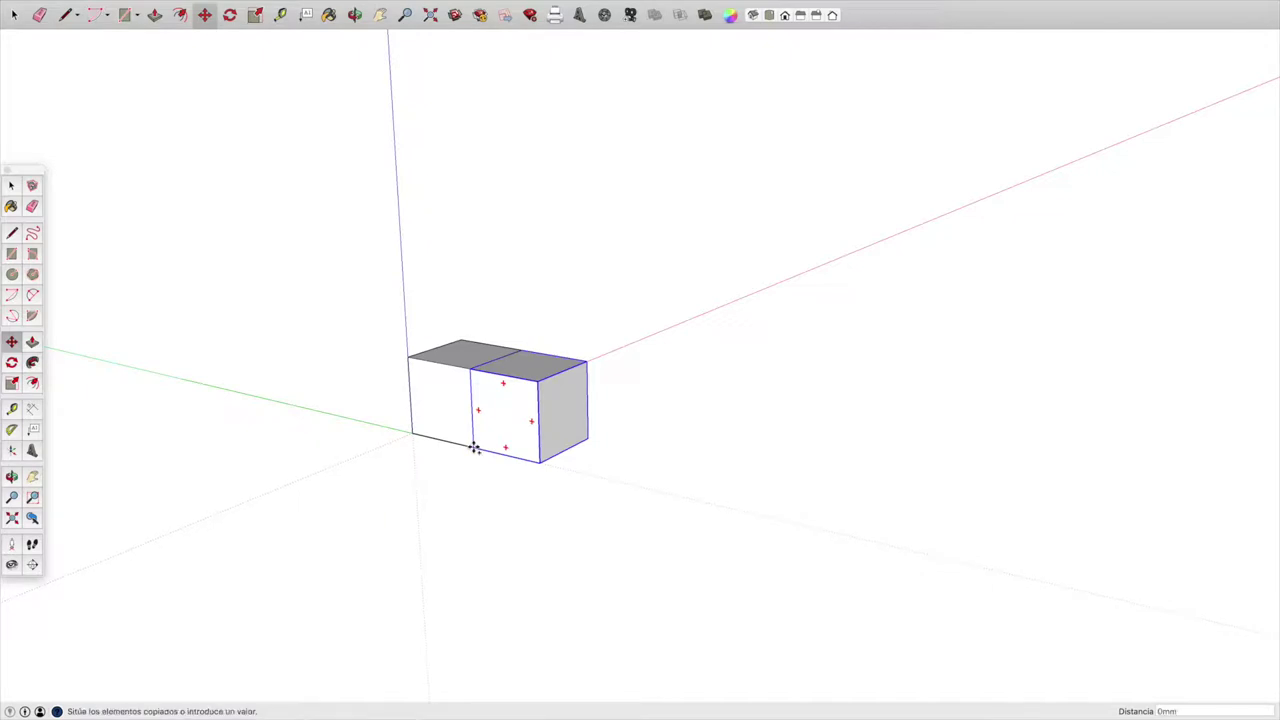
click(474, 446)
click(537, 458)
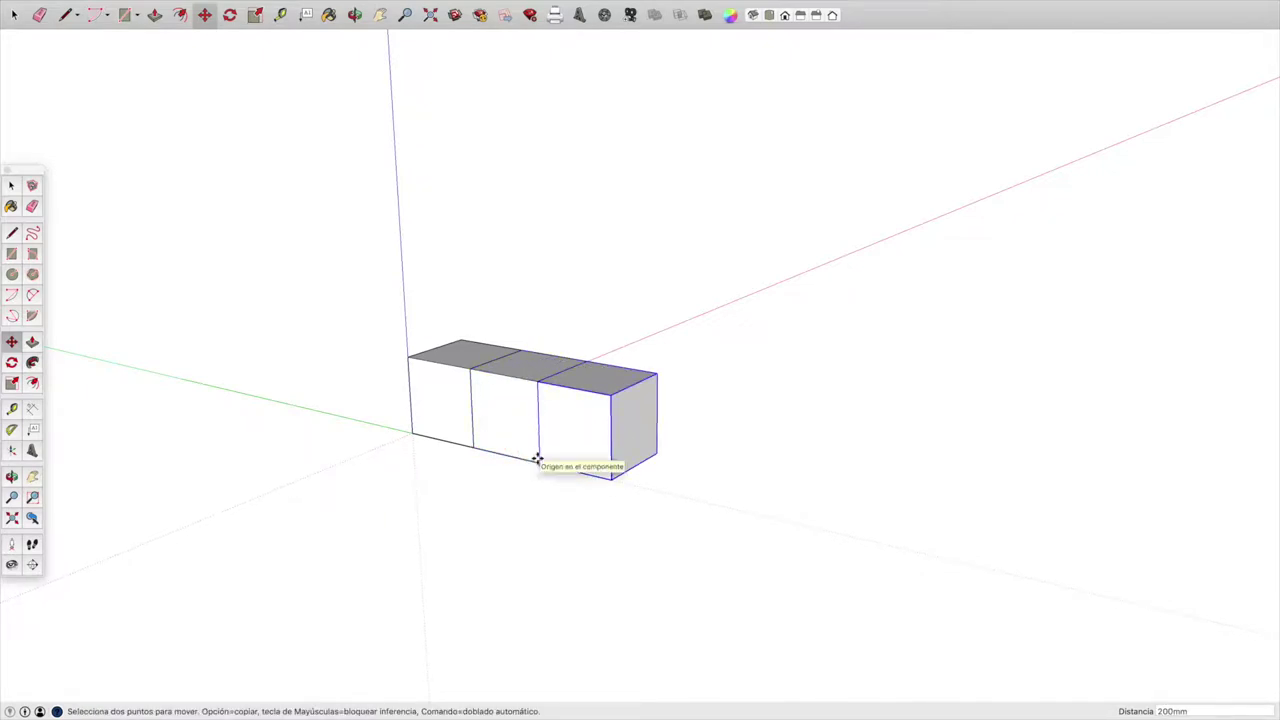
- Stack two cube copies up the frame's right column
key(alt)
click(537, 458)
click(537, 383)
key(alt)
click(537, 383)
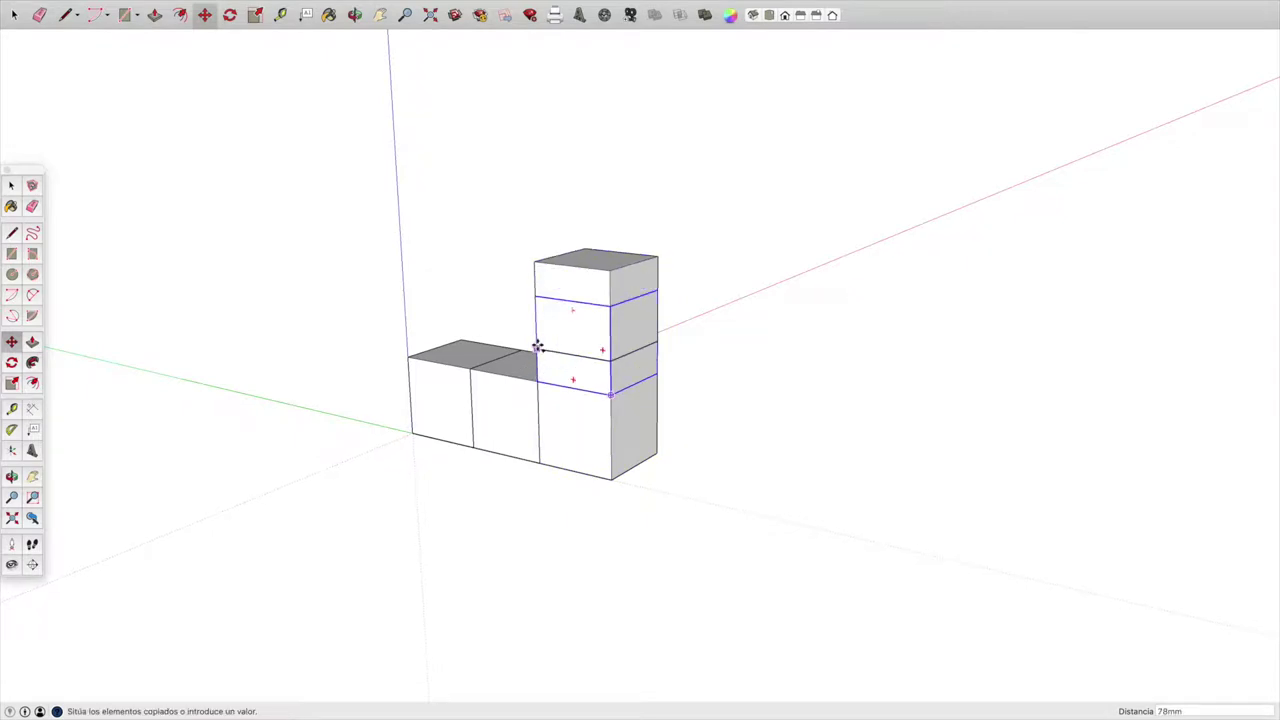
click(535, 298)
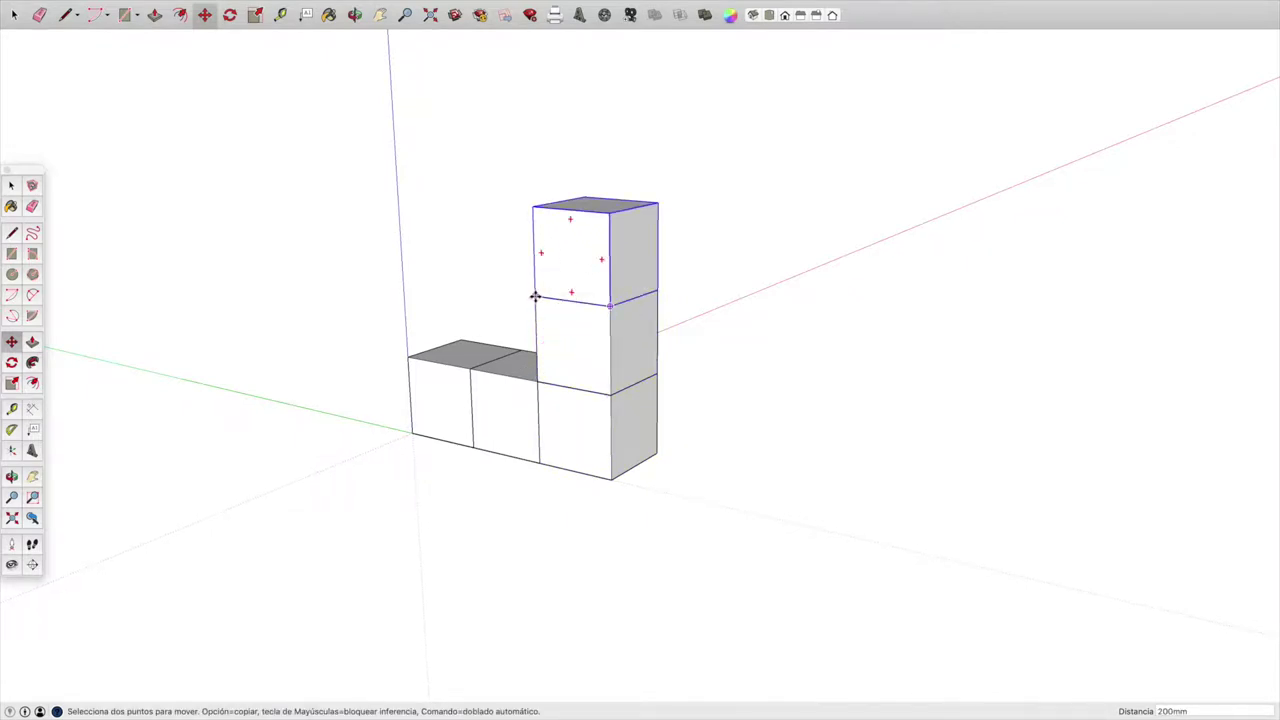
- Fill the left column and top-middle spot, then select all eight frame cubes
click(535, 298)
click(409, 358)
click(409, 358)
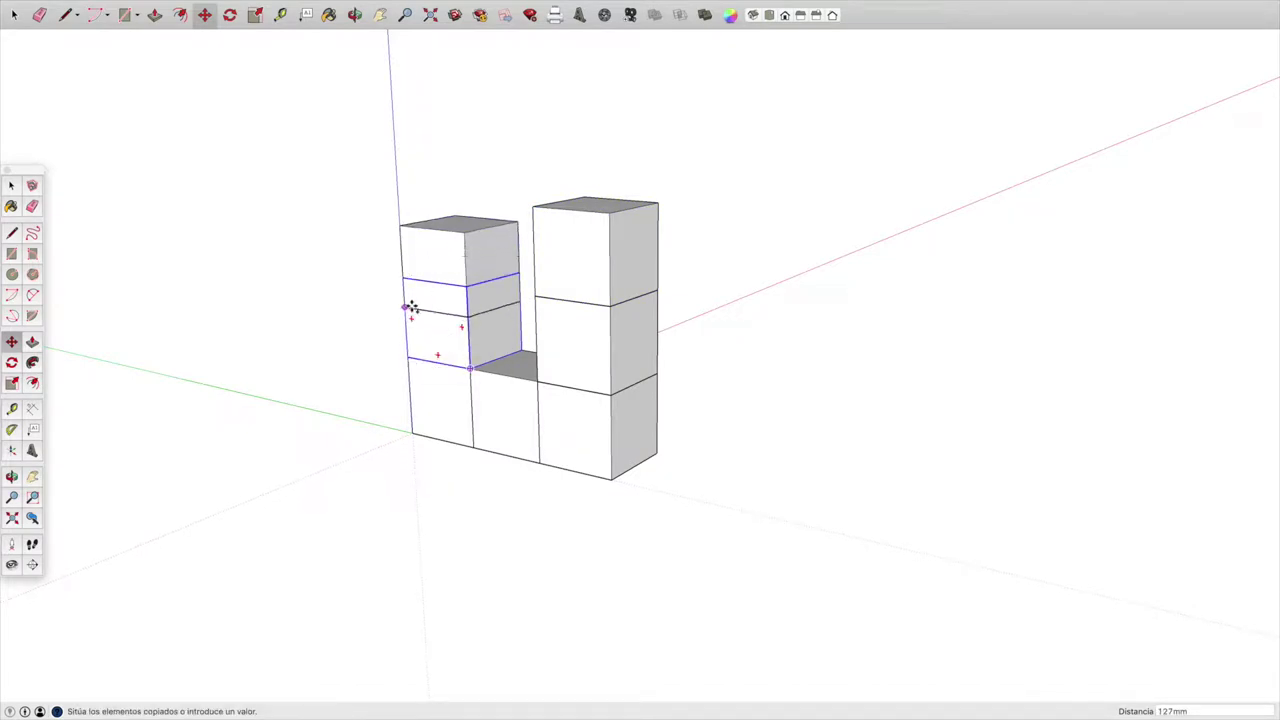
click(403, 278)
click(402, 278)
click(466, 288)
click(11, 187)
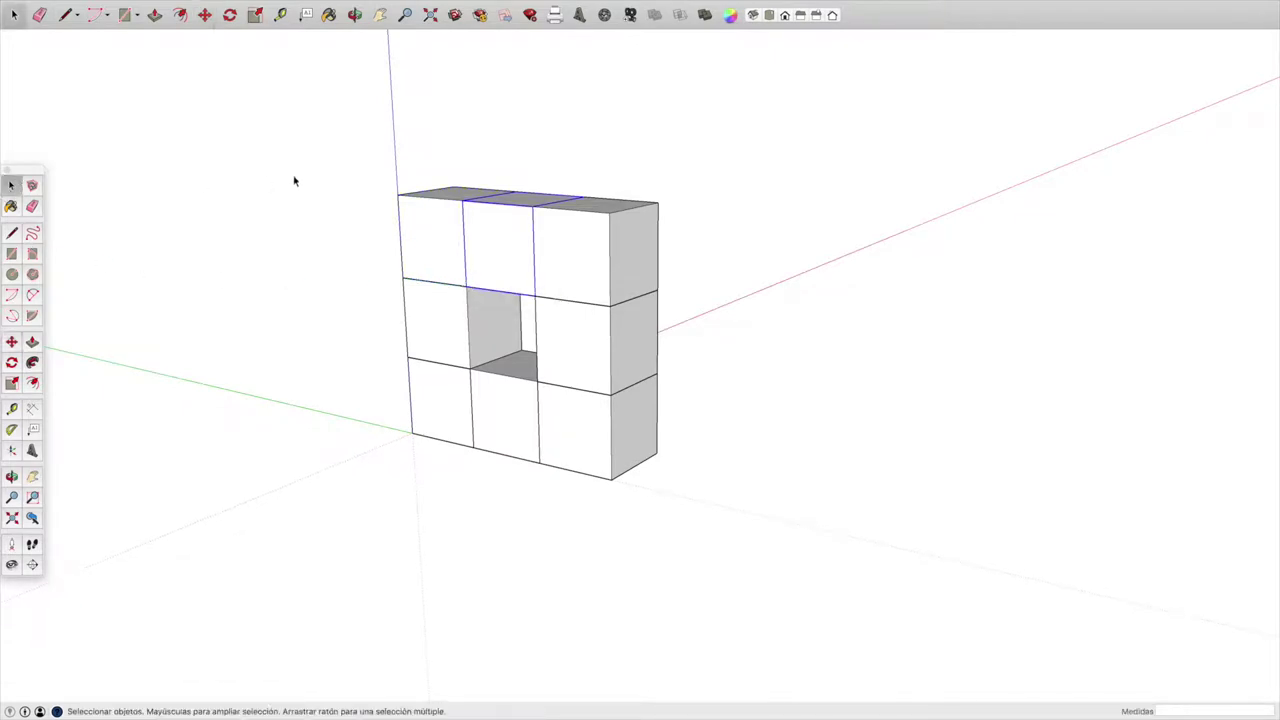
drag(307, 167, 770, 552)
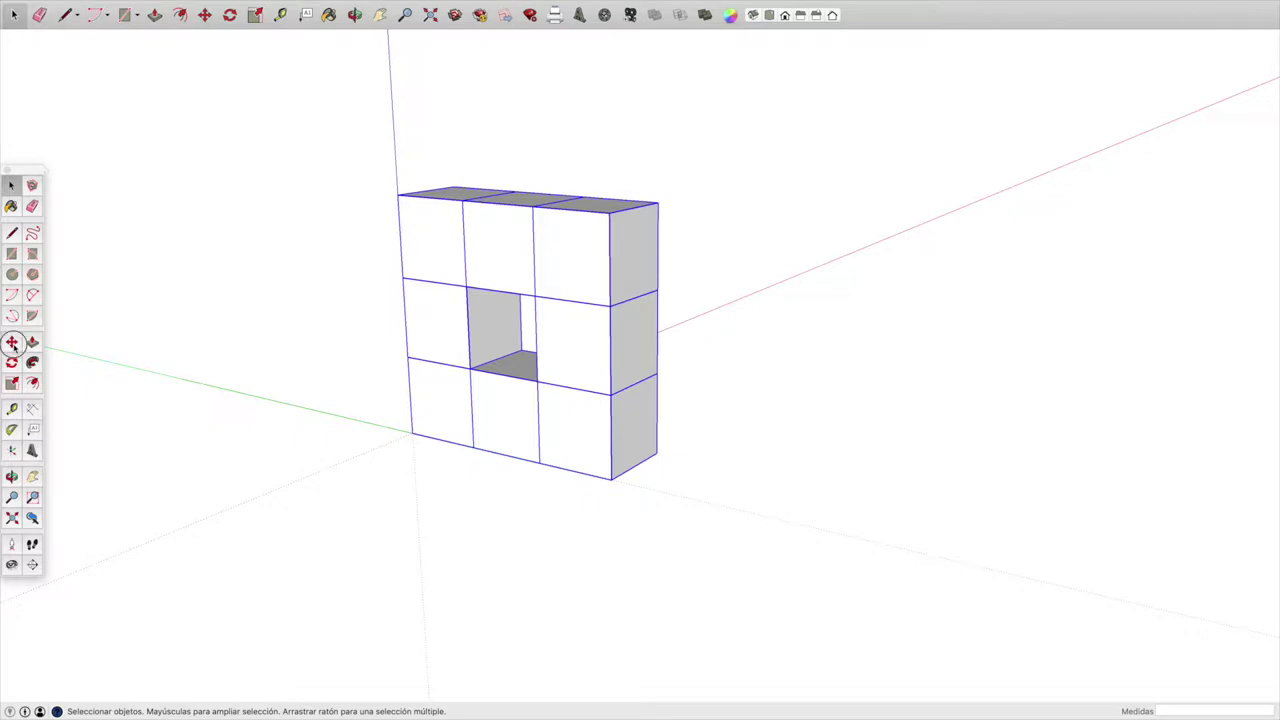
- Copy the eight-cube frame twice, 200 mm apart along the red axis, into a 3×3×3 block
click(12, 343)
click(610, 478)
key(alt)
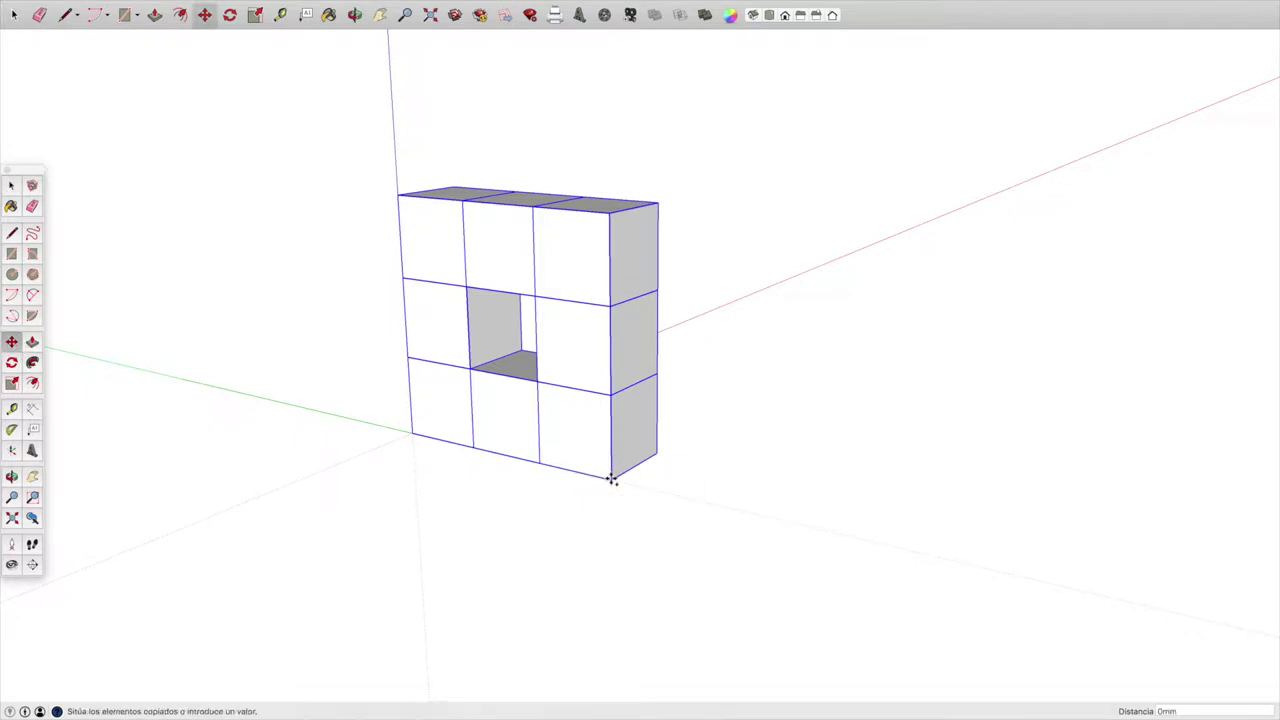
click(655, 451)
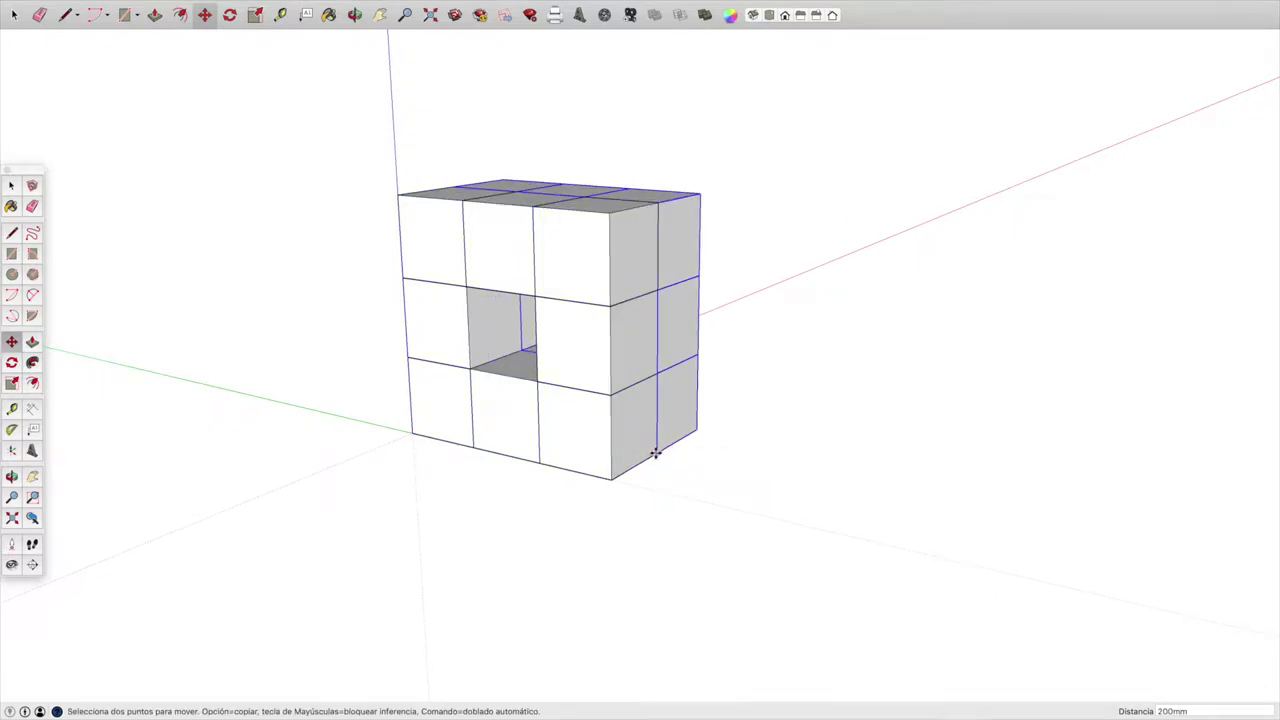
click(655, 451)
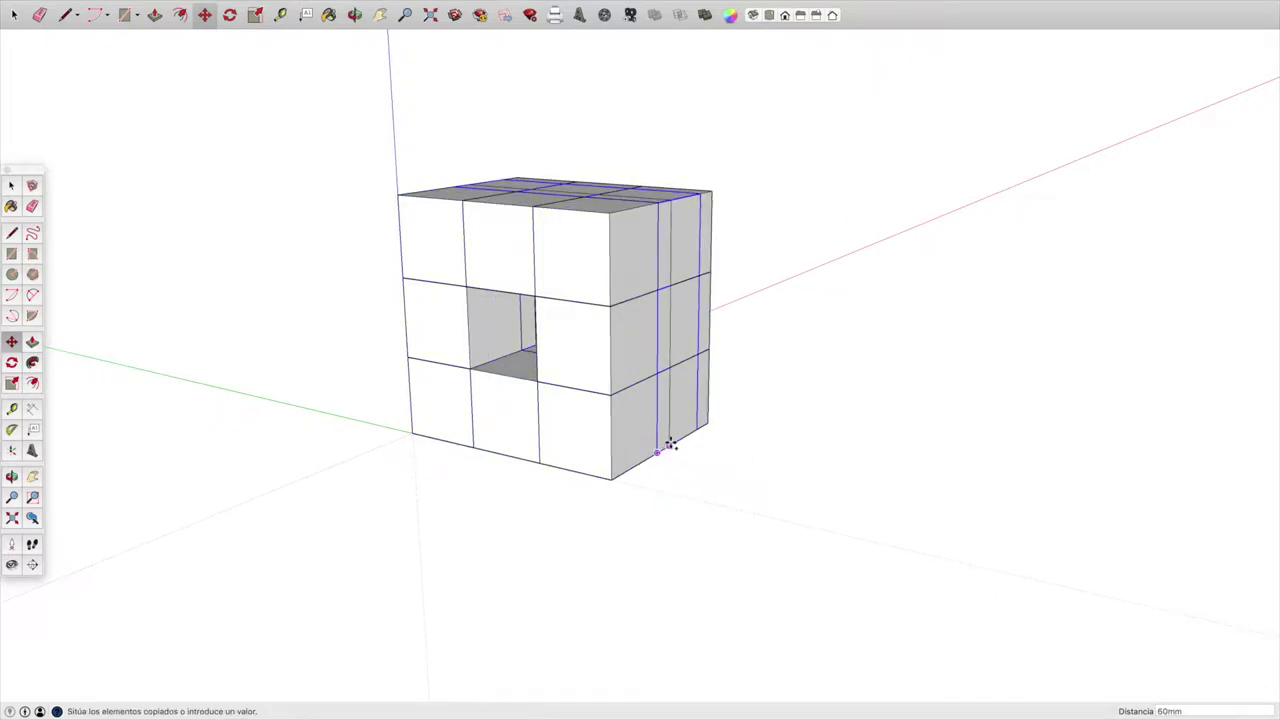
click(698, 428)
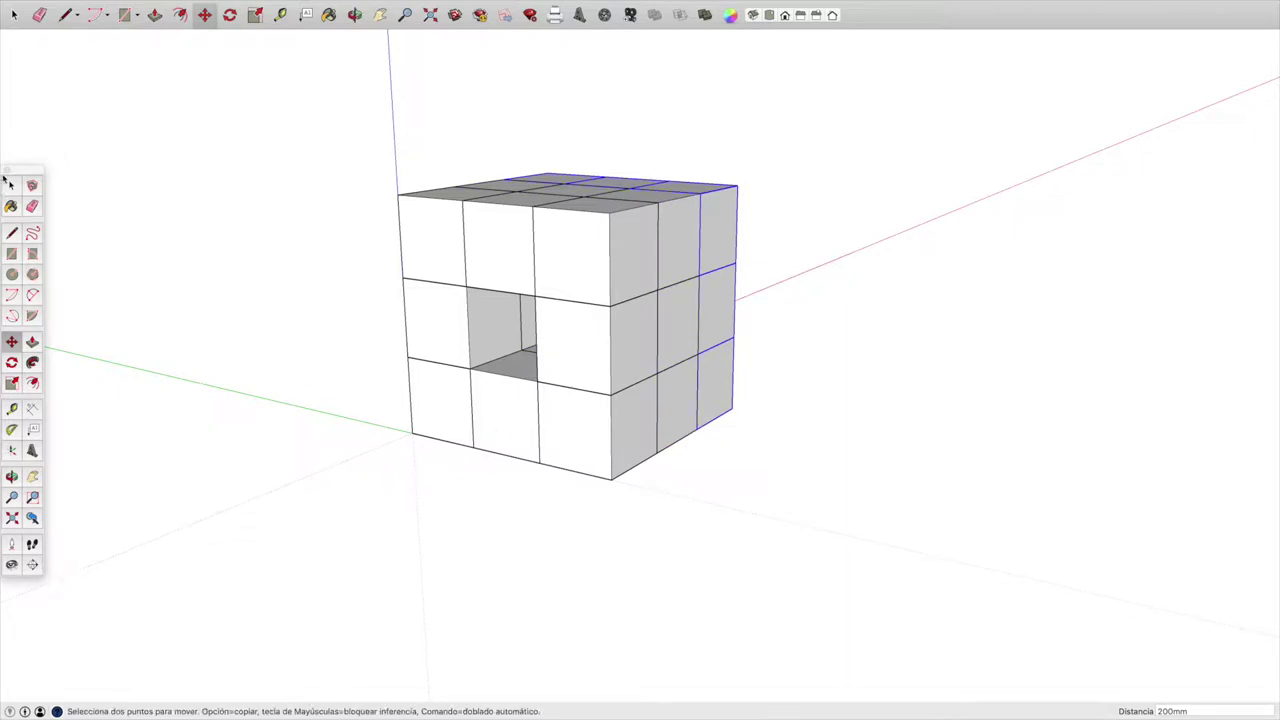
key(space)
click(197, 253)
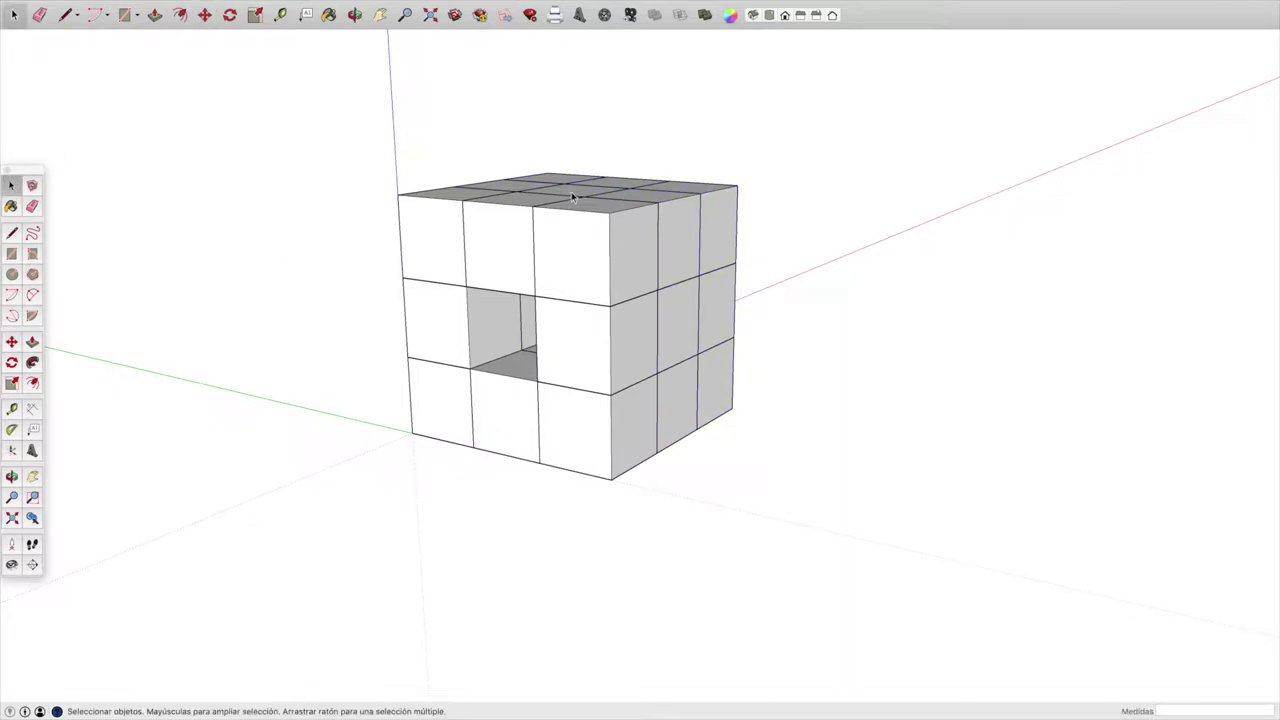
- Delete the centre cubes of the top and bottom faces, orbiting to reach the underside
click(574, 199)
click(679, 313)
key(Delete)
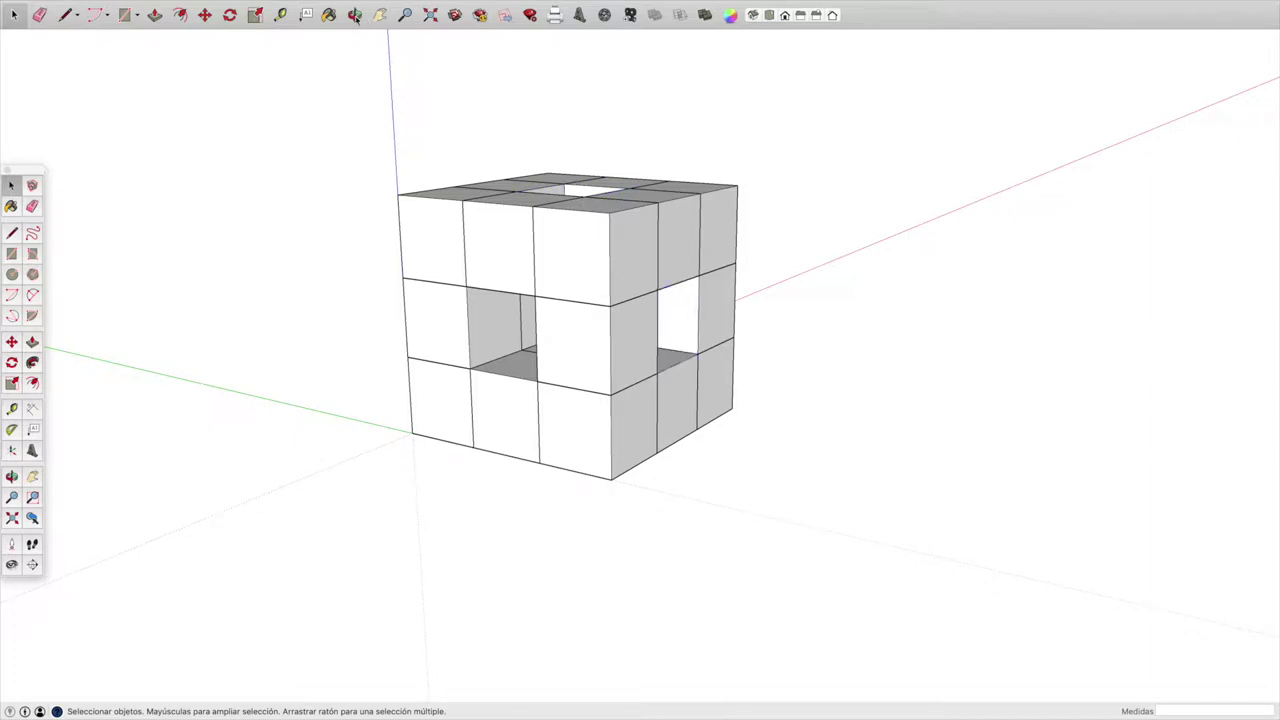
click(355, 15)
mouse_move(443, 457)
mouse_down()
mouse_move(460, 357)
mouse_move(371, 209)
mouse_up()
click(13, 187)
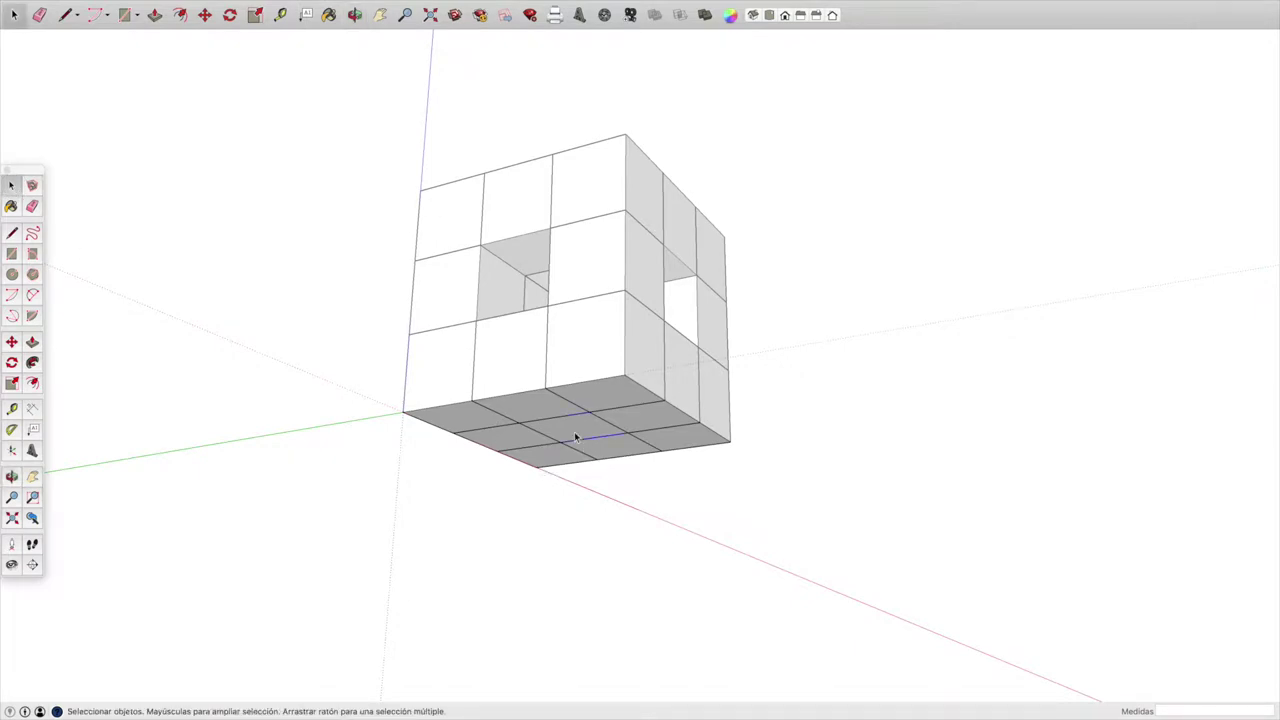
key(Delete)
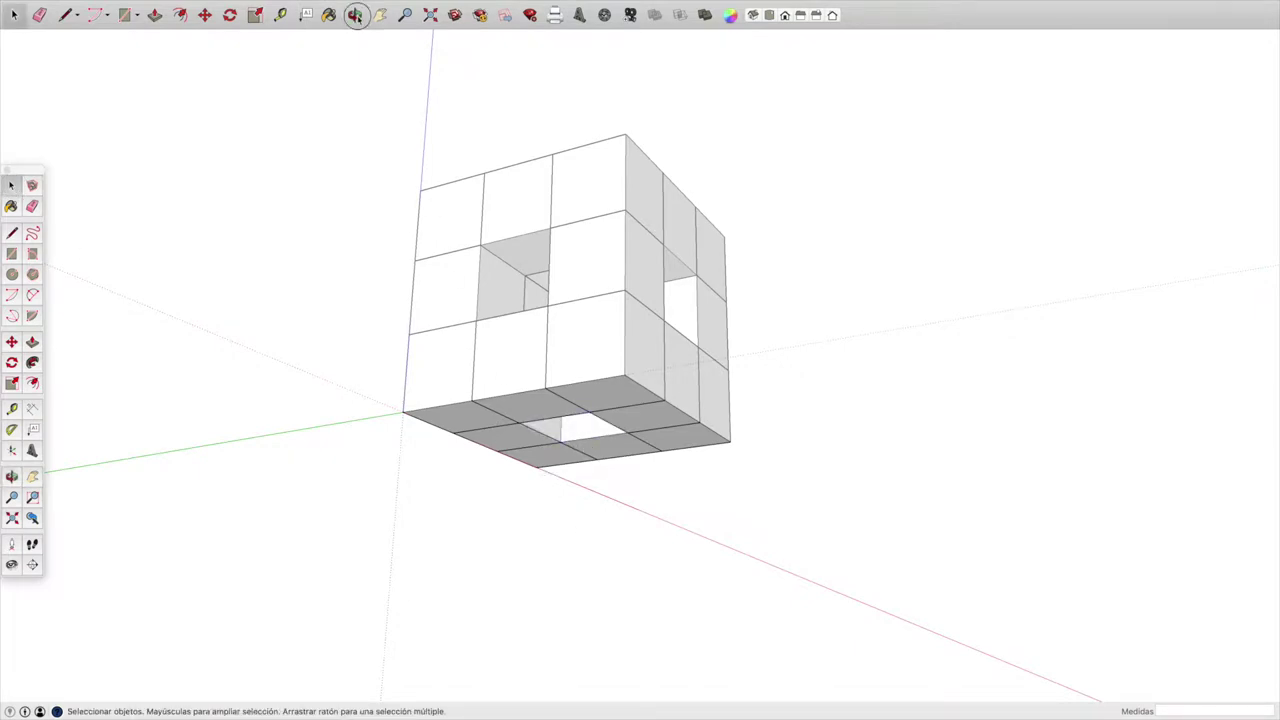
- Remove the middle cube of the right side and orbit around to check the holes
click(355, 15)
mouse_move(737, 309)
mouse_down()
mouse_move(500, 383)
mouse_move(629, 306)
mouse_move(360, 394)
mouse_up()
mouse_move(760, 266)
mouse_down()
mouse_move(529, 333)
mouse_move(669, 326)
mouse_move(383, 309)
mouse_up()
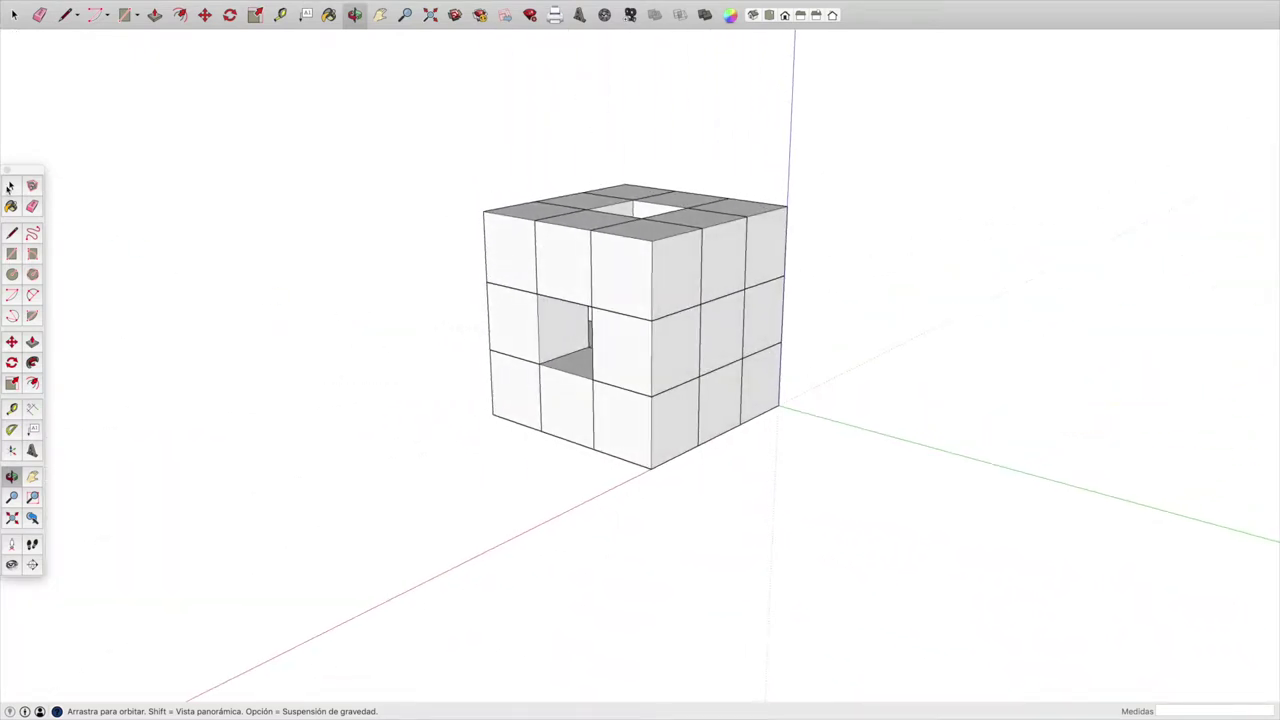
click(10, 187)
key(Delete)
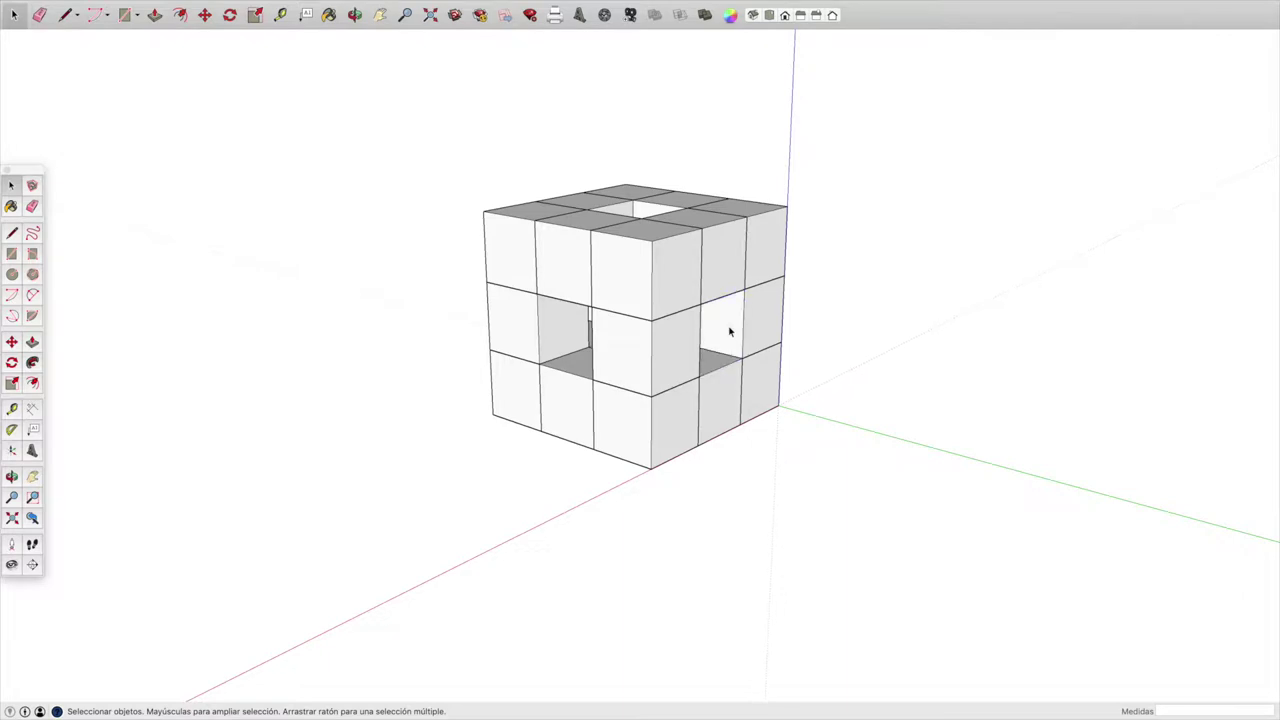
click(355, 15)
mouse_move(766, 346)
mouse_down()
mouse_move(528, 346)
mouse_move(824, 355)
mouse_move(657, 360)
mouse_move(366, 329)
mouse_move(589, 320)
mouse_up()
mouse_move(876, 342)
mouse_down()
mouse_move(603, 351)
mouse_move(566, 334)
mouse_move(797, 357)
mouse_move(609, 355)
mouse_move(623, 63)
mouse_move(609, 320)
mouse_move(503, 414)
mouse_up()
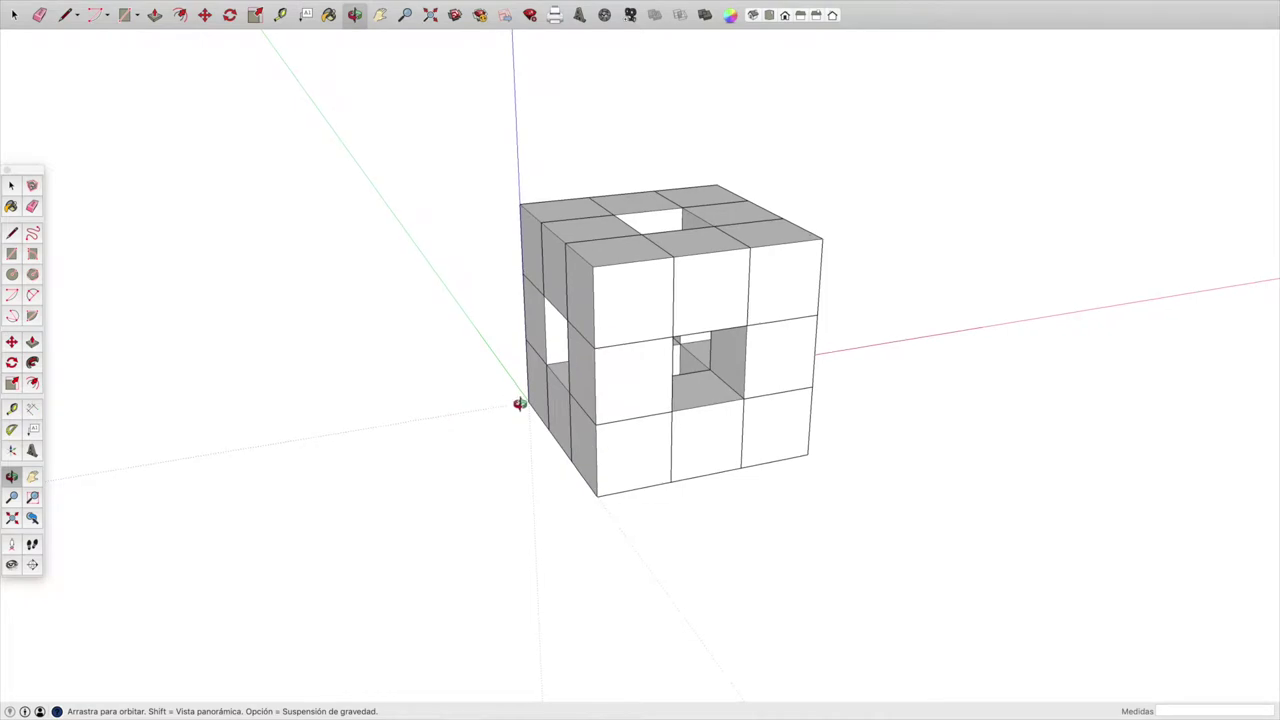
- Select the whole holed block and make it a component named 'Nivel 2'
click(11, 187)
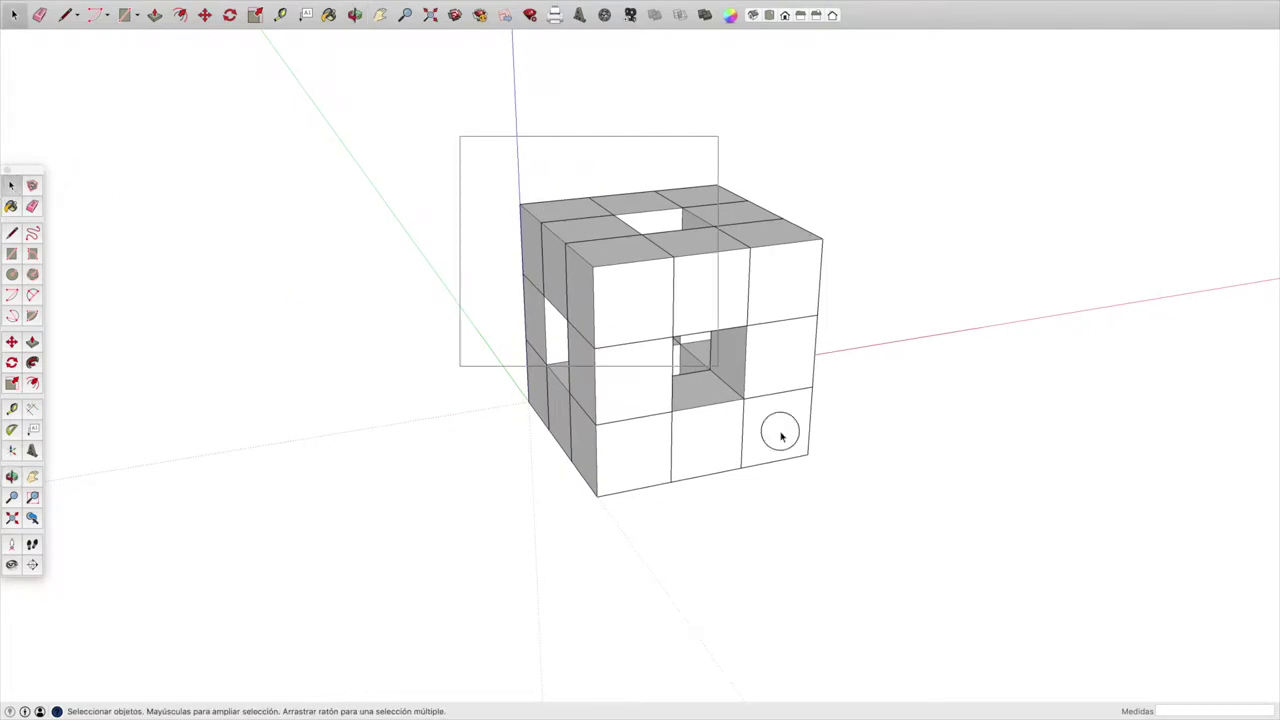
drag(459, 160, 922, 580)
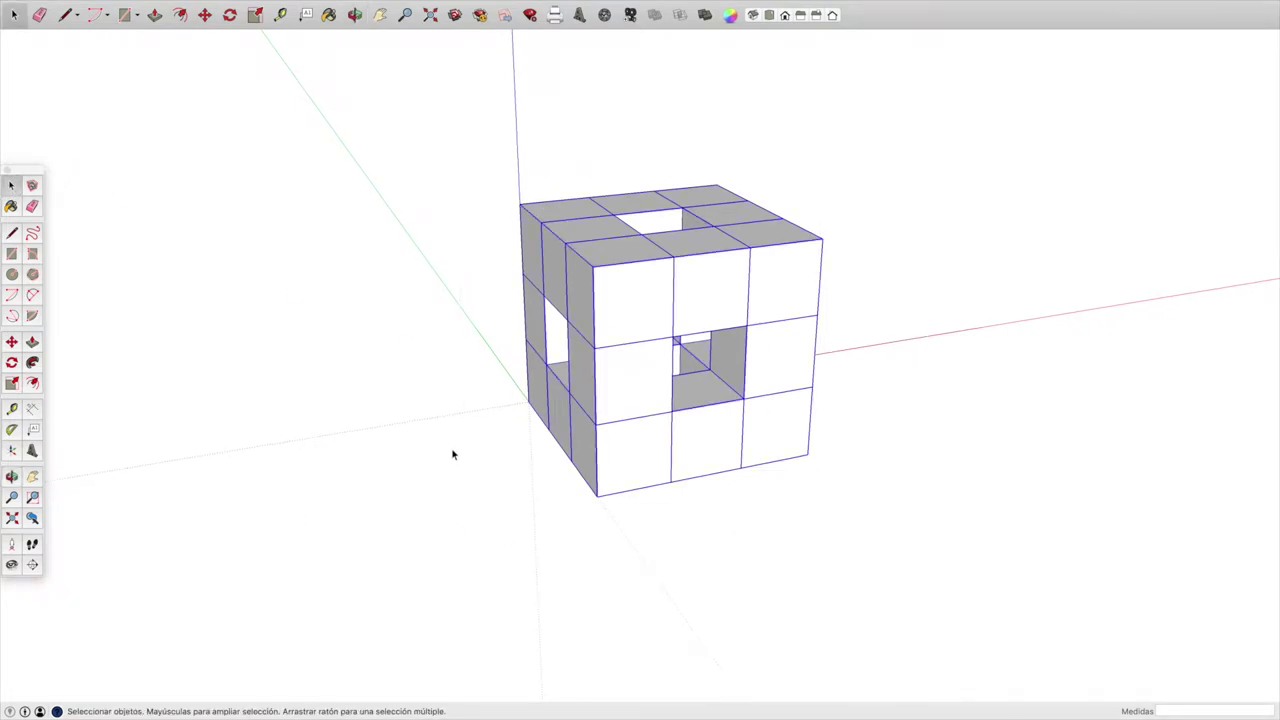
right_click(632, 313)
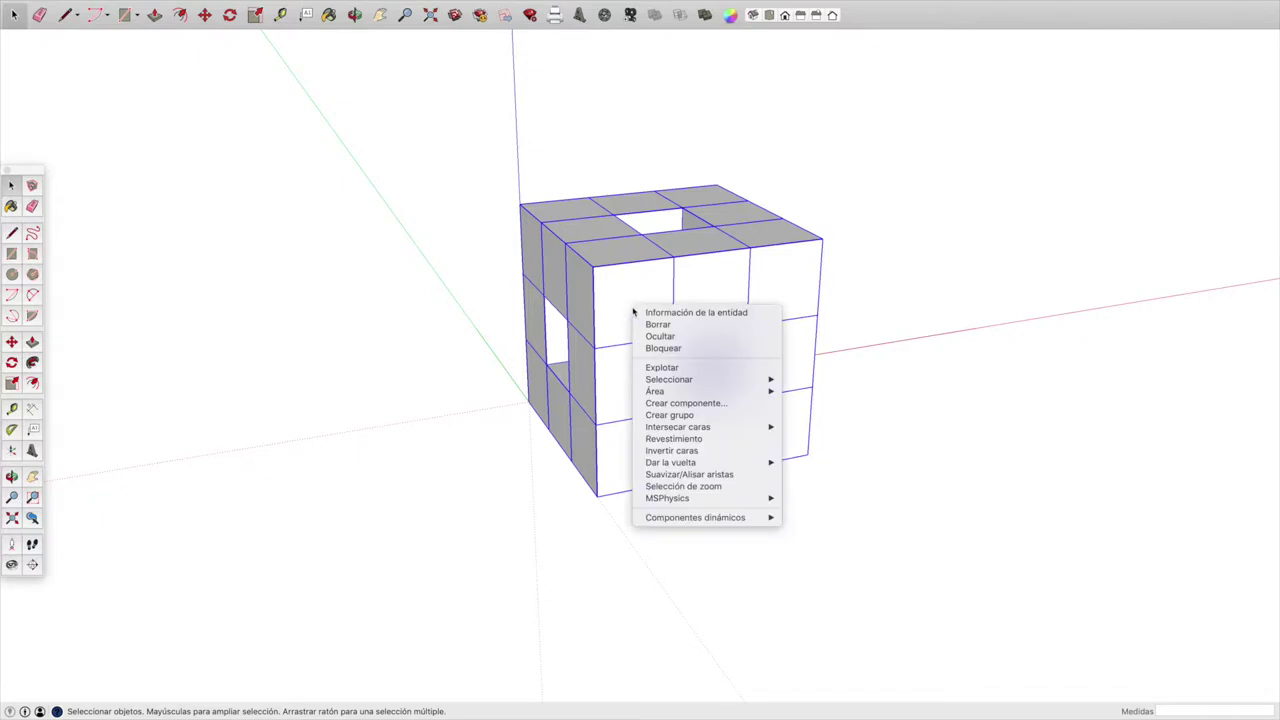
click(656, 404)
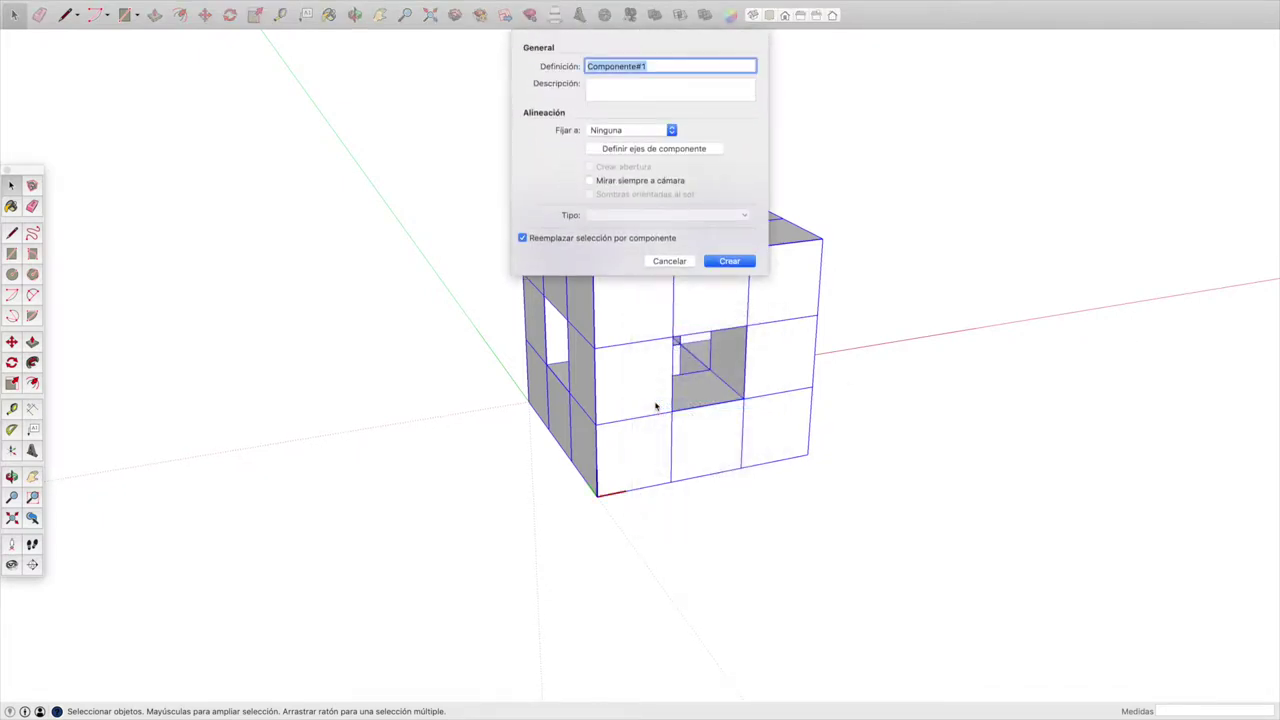
text(Nivel 2)
click(727, 262)
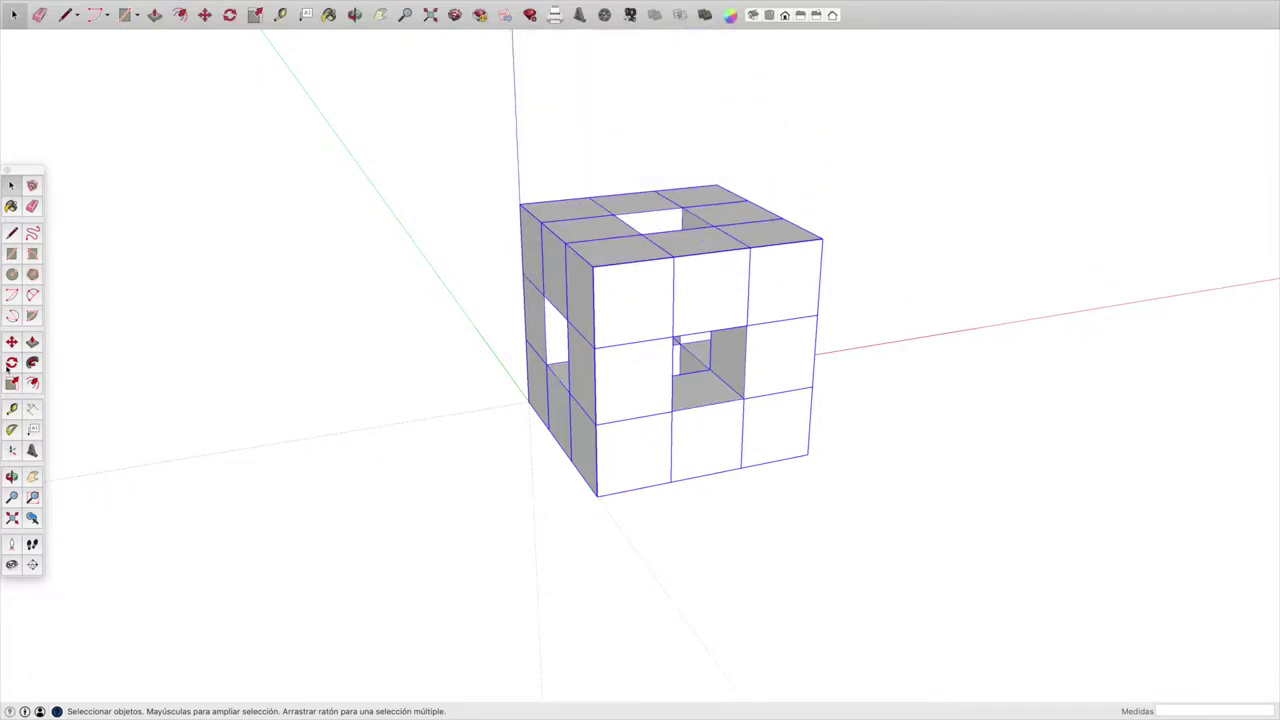
scroll(430, 188, up, 2)
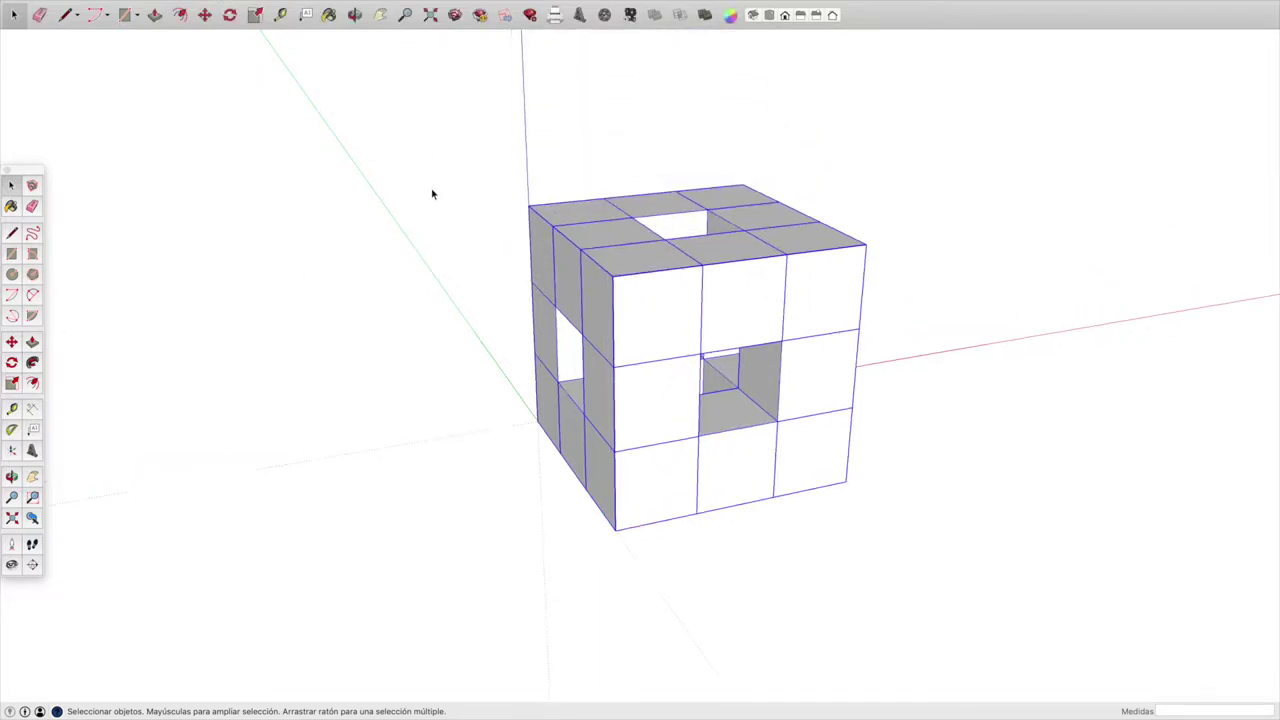
- Copy the block 600 mm along the red axis so it sits flush beside the original
scroll(352, 47, down, 3)
scroll(352, 47, down, 1)
click(355, 14)
mouse_move(369, 157)
mouse_down()
mouse_move(517, 300)
mouse_move(603, 289)
mouse_up()
click(11, 342)
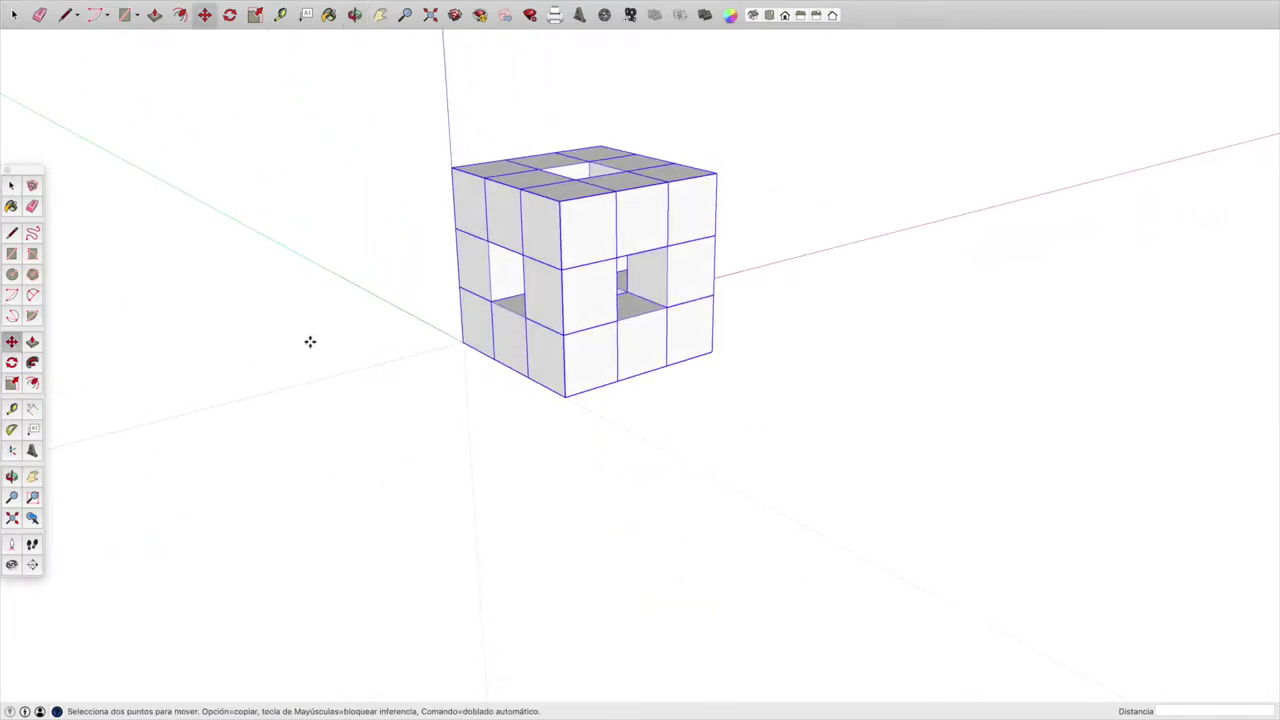
click(565, 397)
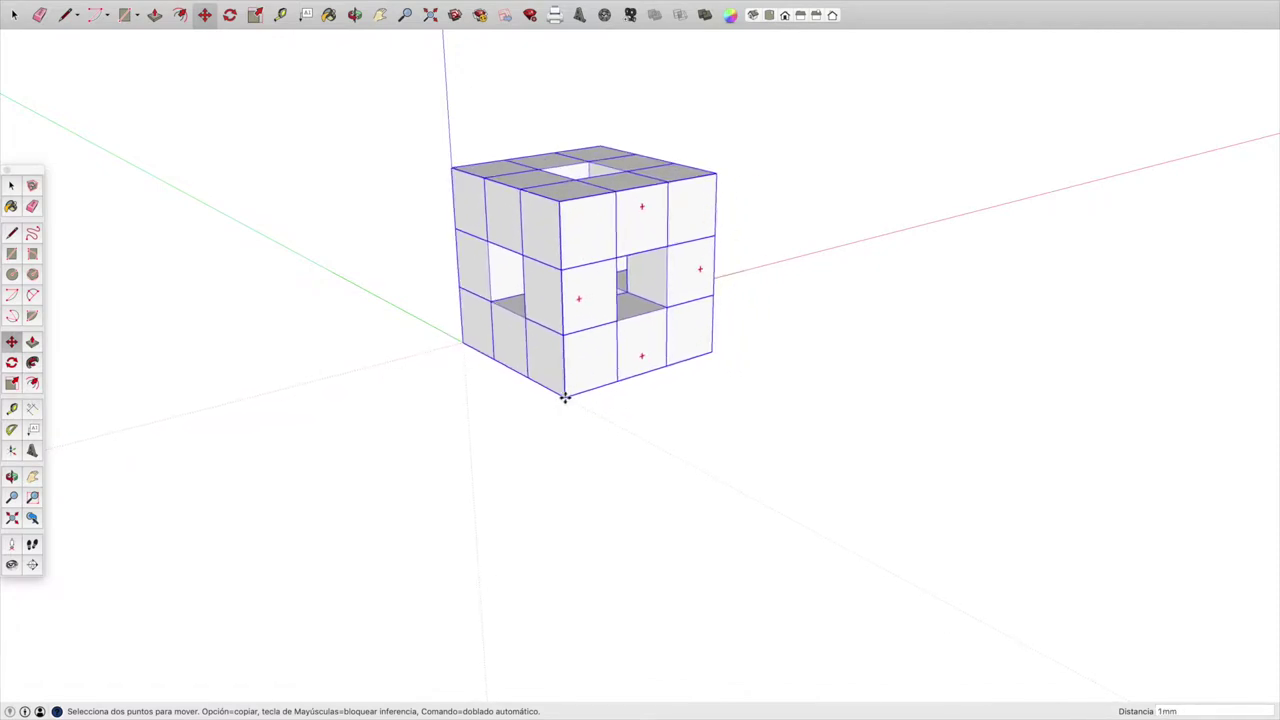
key(Escape)
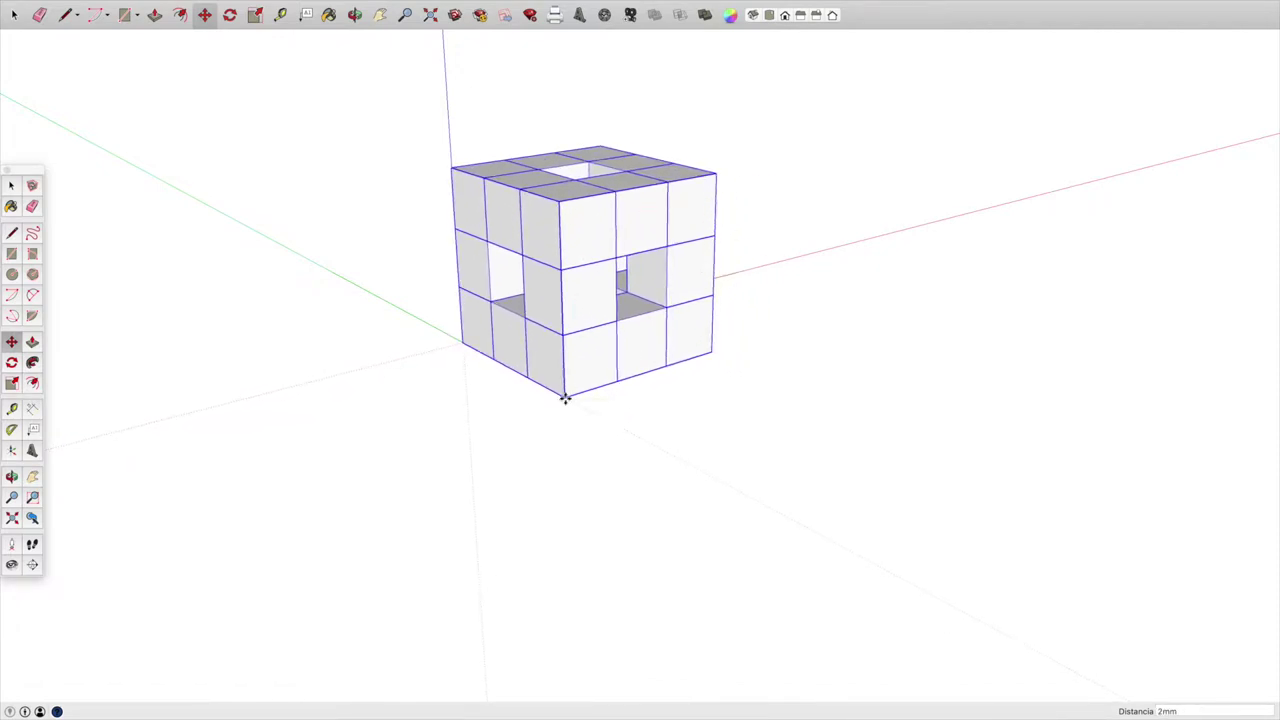
ctrl+click(565, 397)
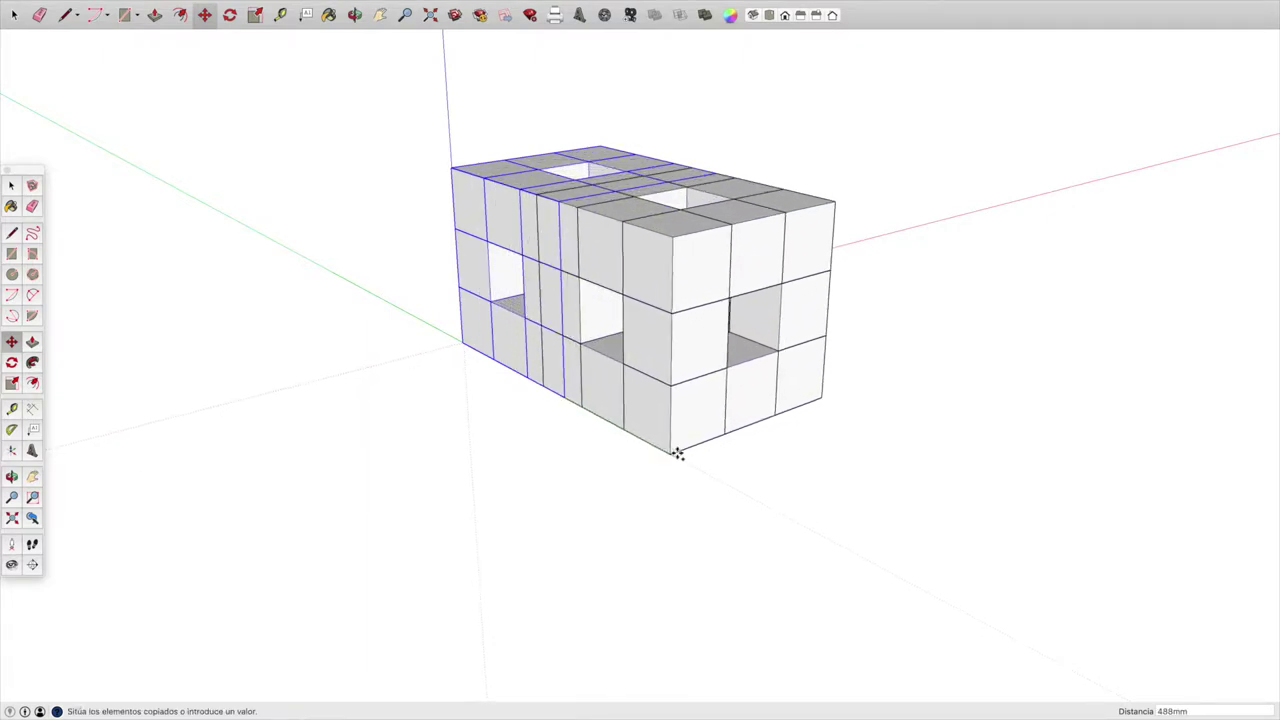
click(732, 474)
text(600)
key(Return)
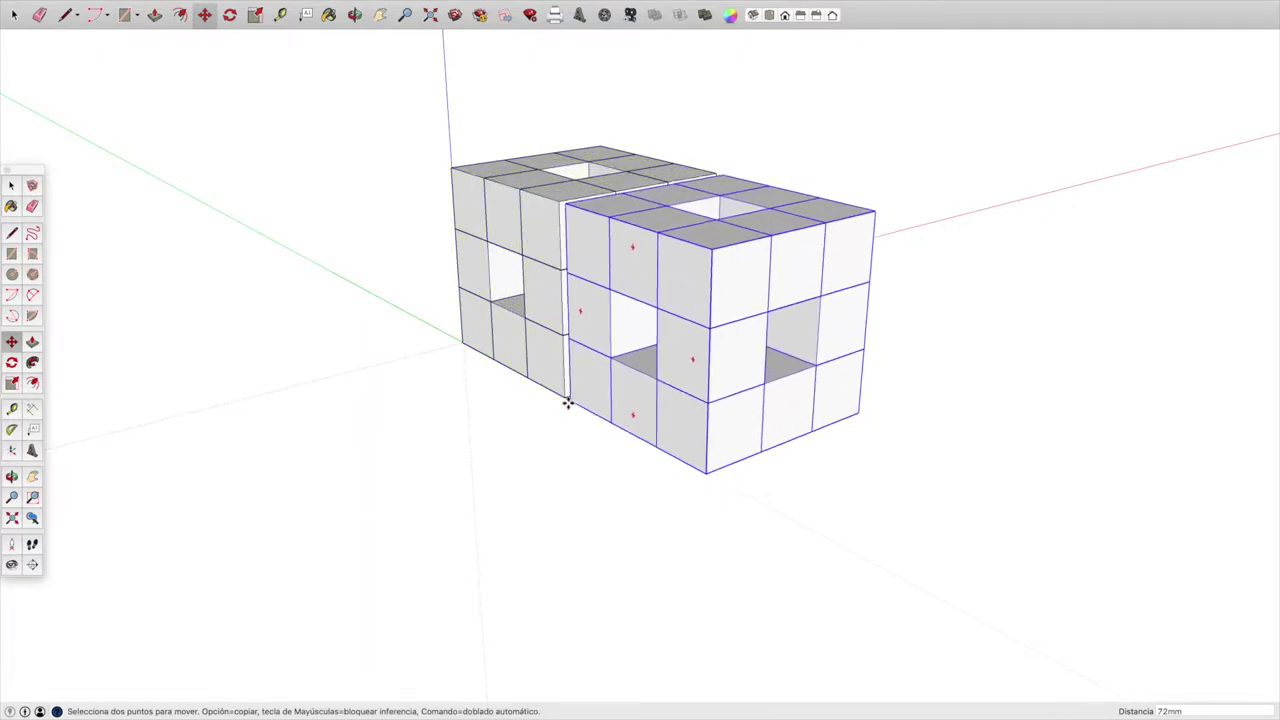
- Add a third flush block to the row and stack a copy on the end block
click(697, 468)
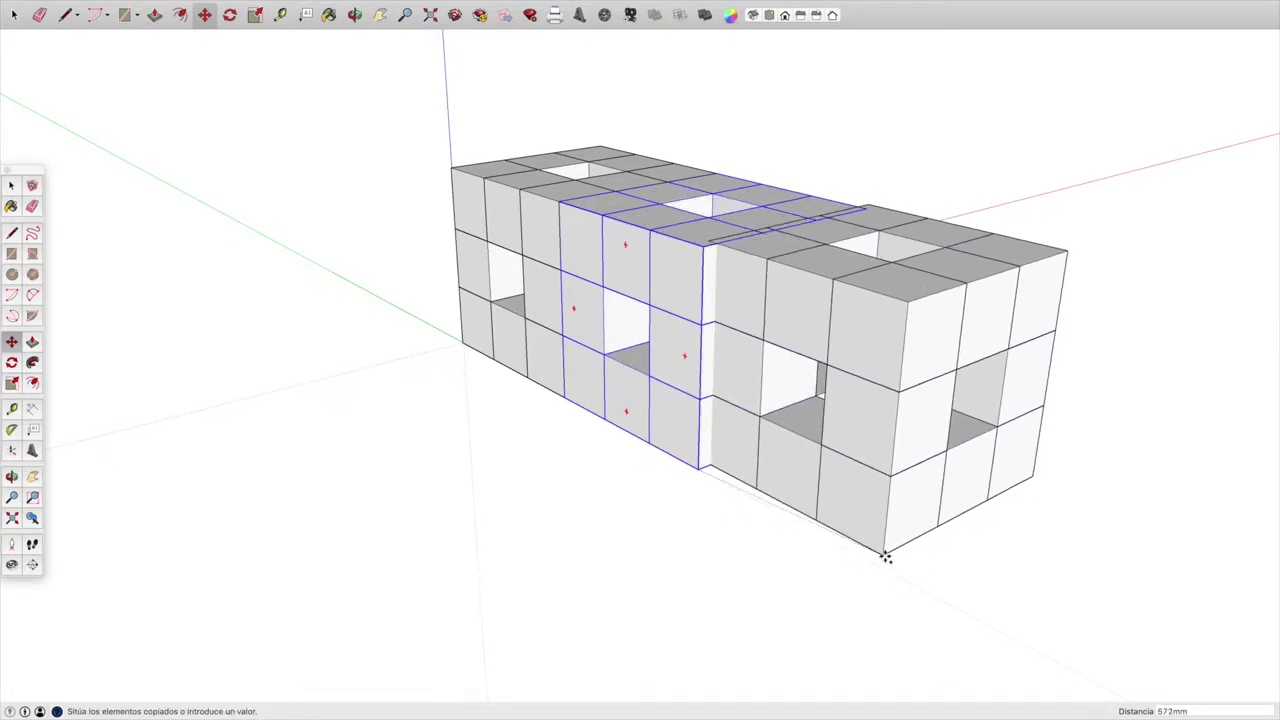
click(895, 570)
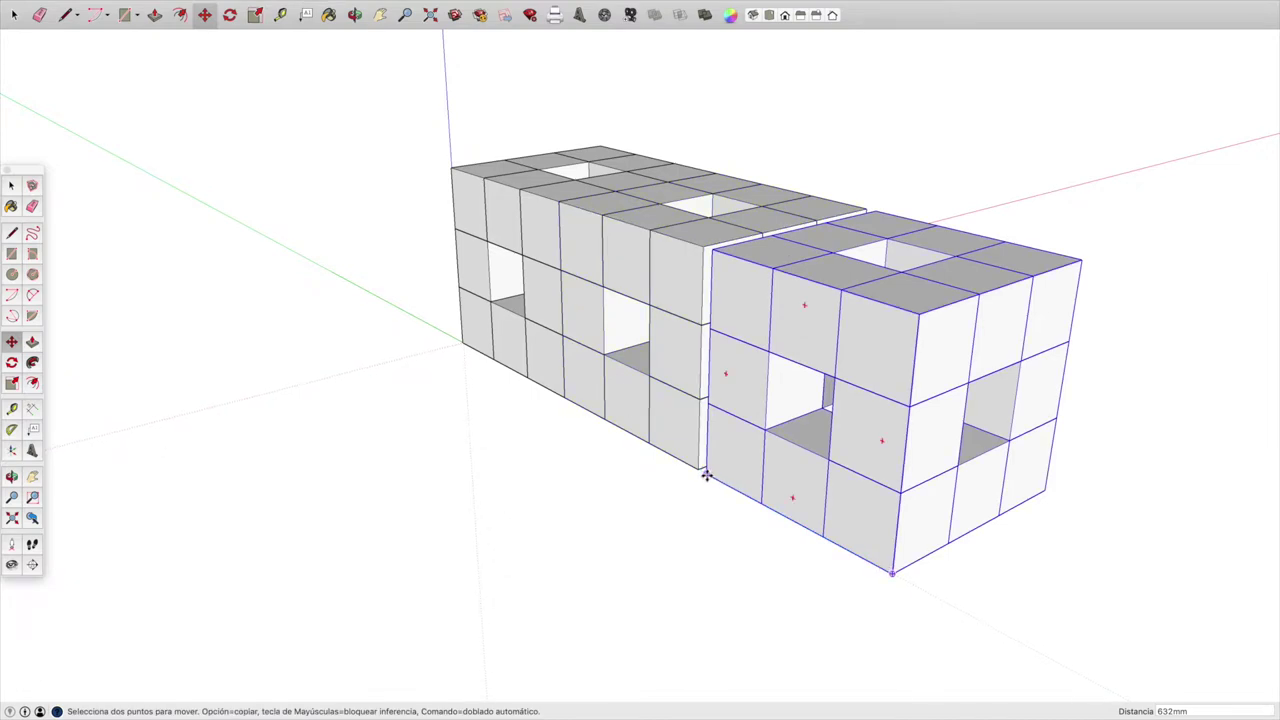
text(32)
key(Return)
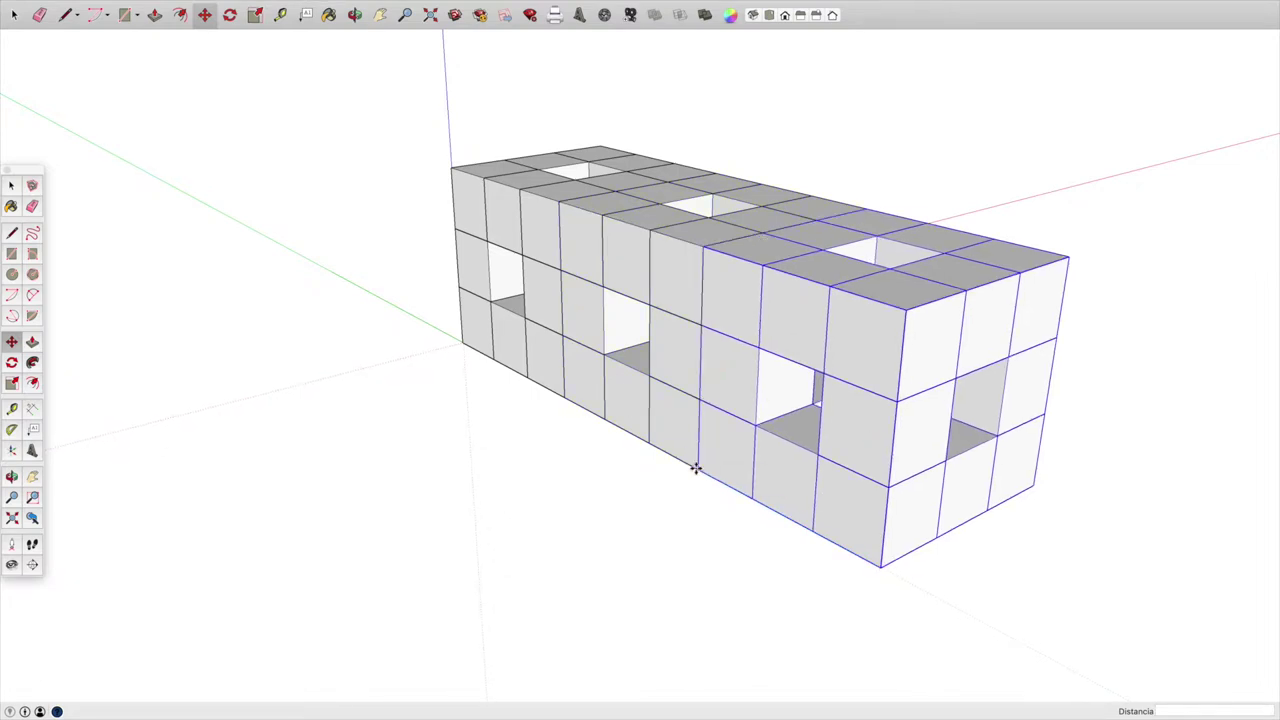
alt+click(695, 468)
click(701, 246)
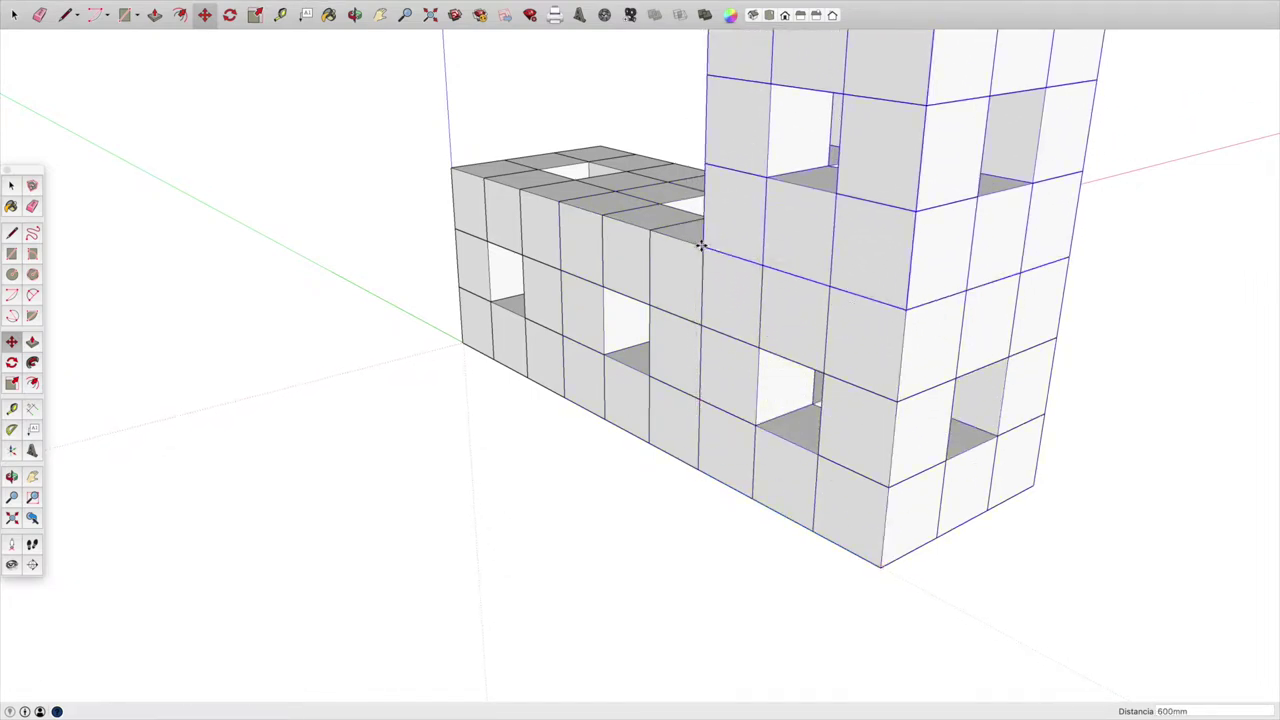
- Copy the upper block onto the left end block and pan to view the stack
alt+click(701, 246)
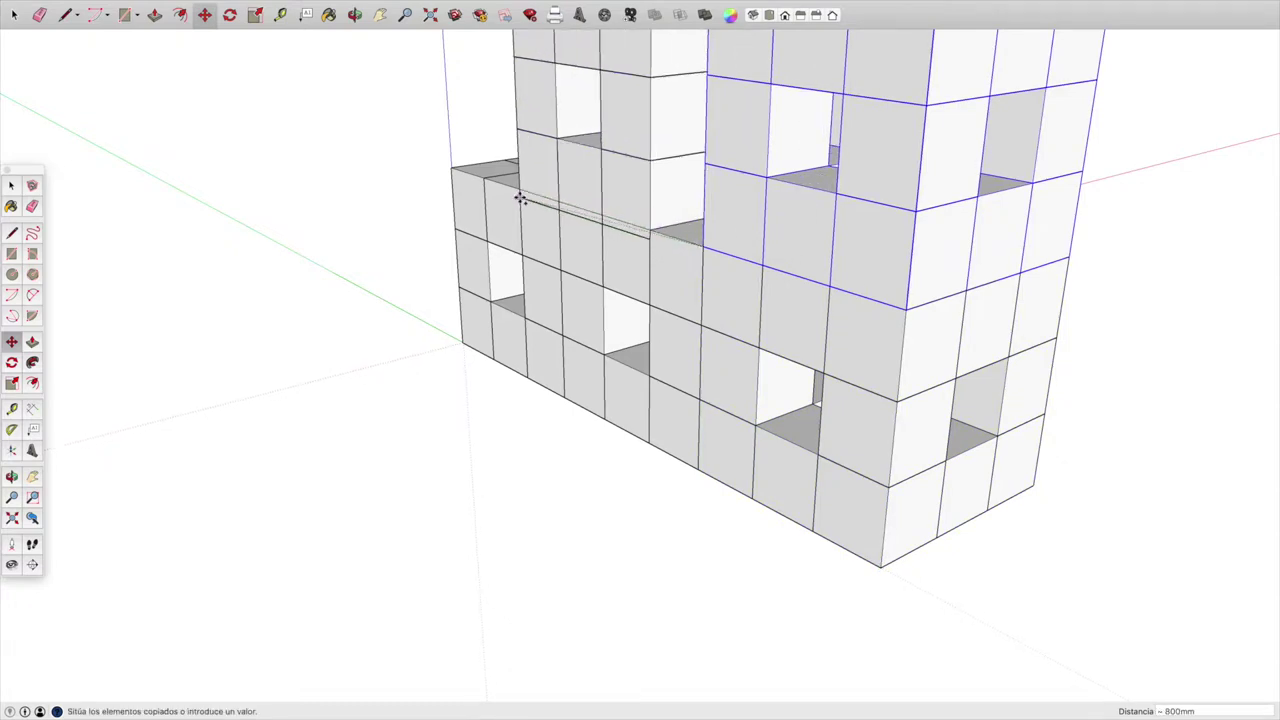
click(452, 172)
click(380, 14)
middle_drag(400, 123, 320, 249)
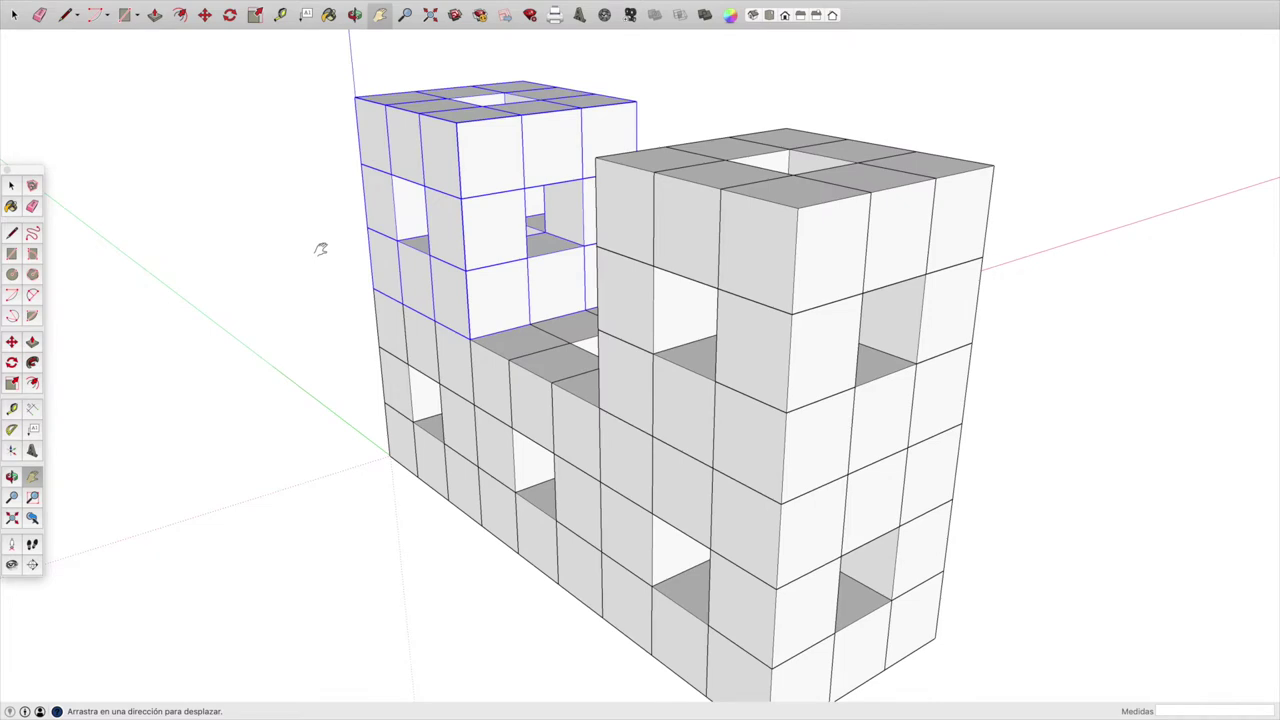
scroll(320, 249, down, 3)
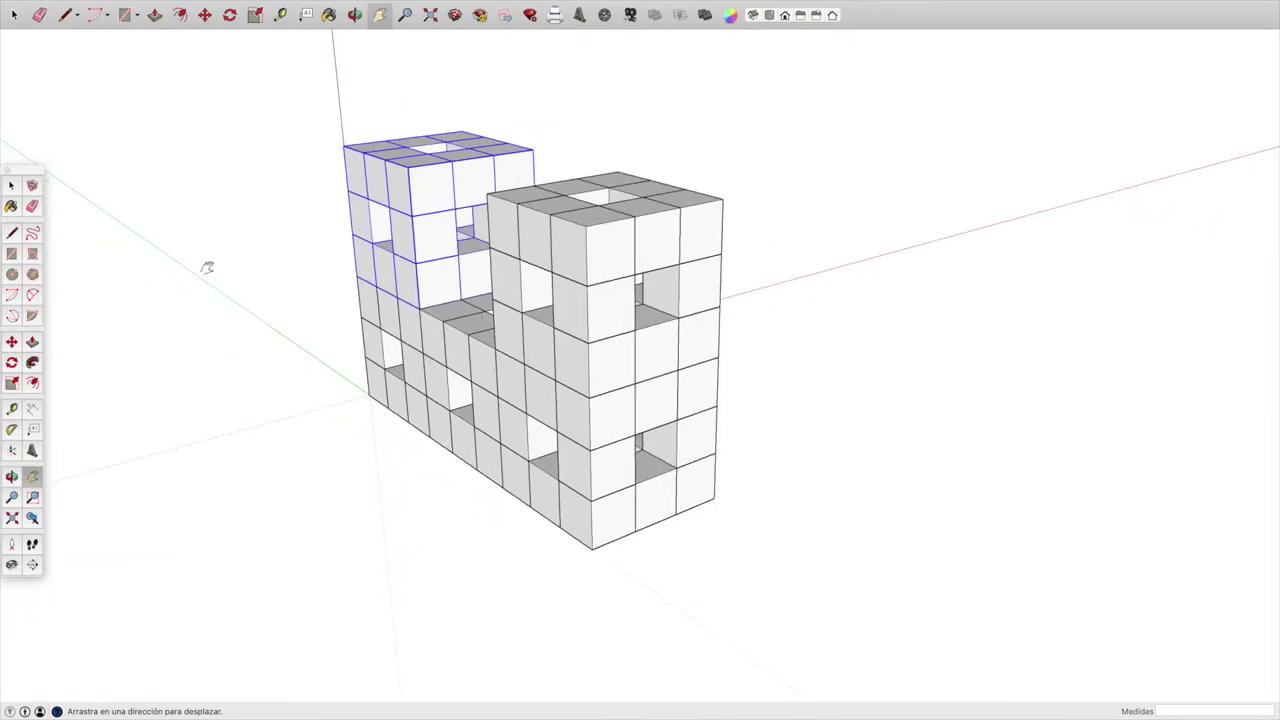
- Add a third-level block on the left and shift it 600 mm along the wall top
click(12, 341)
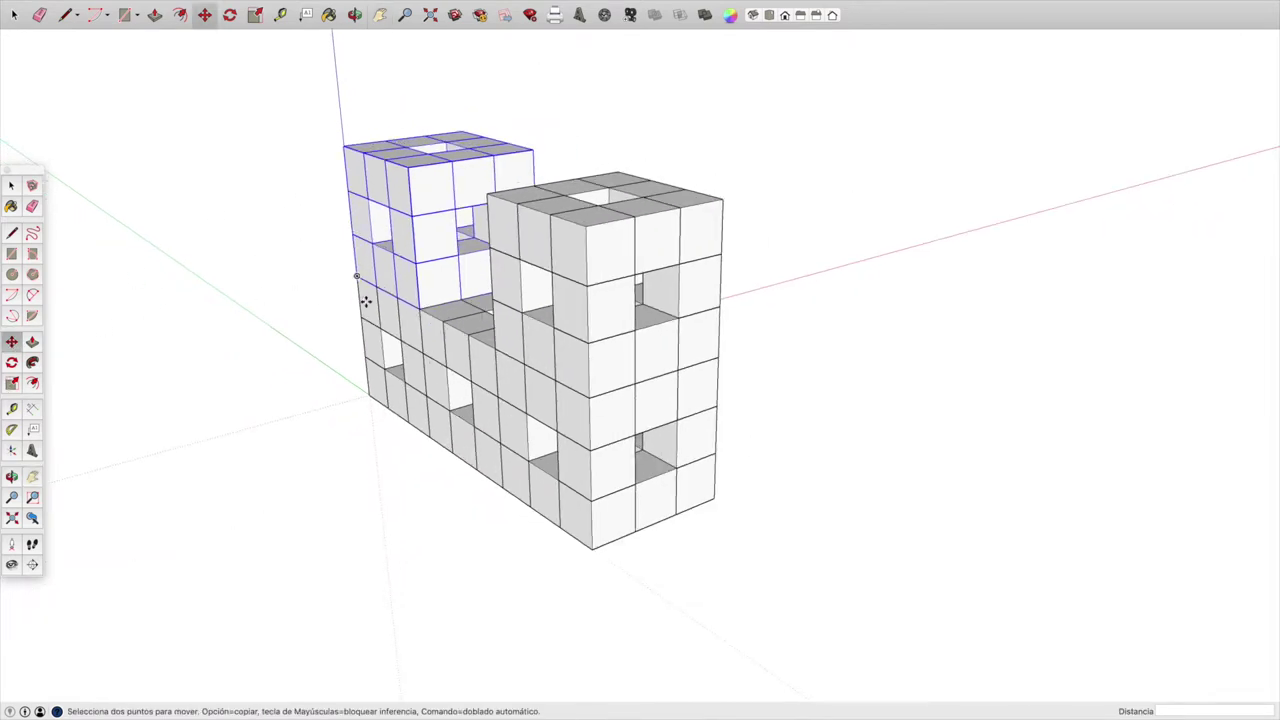
click(419, 309)
key(alt)
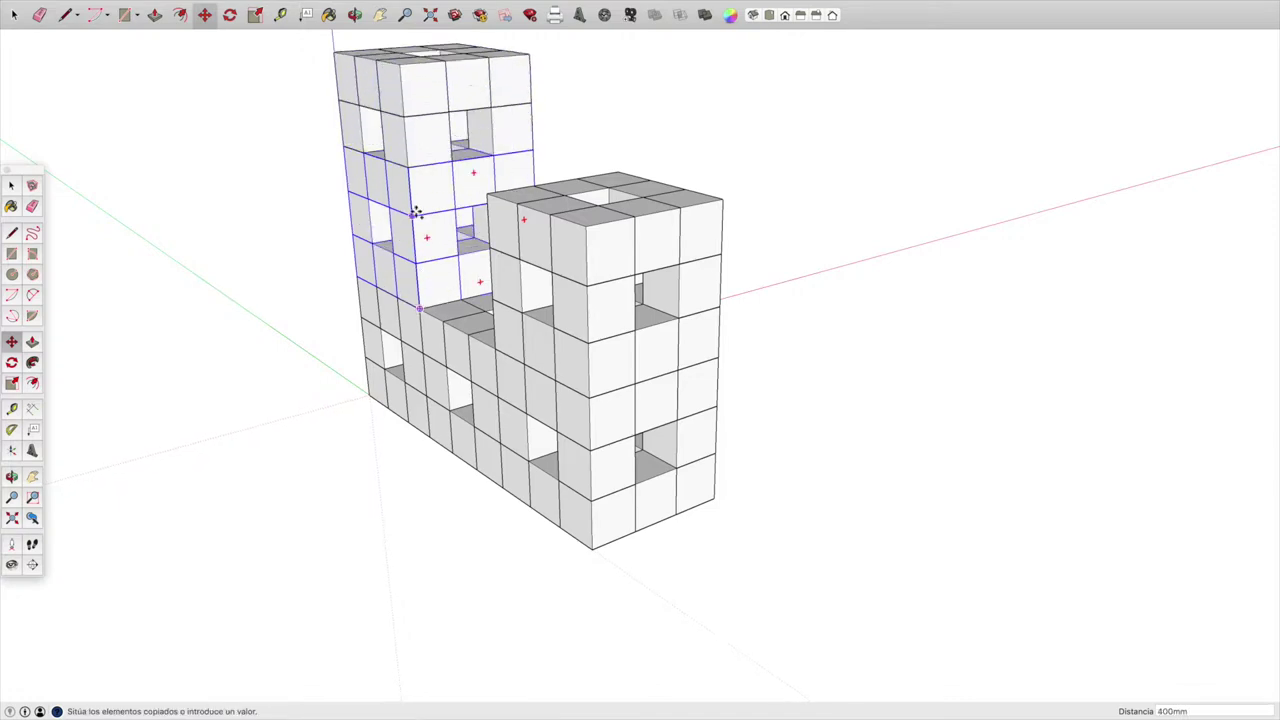
click(407, 167)
click(407, 167)
click(487, 193)
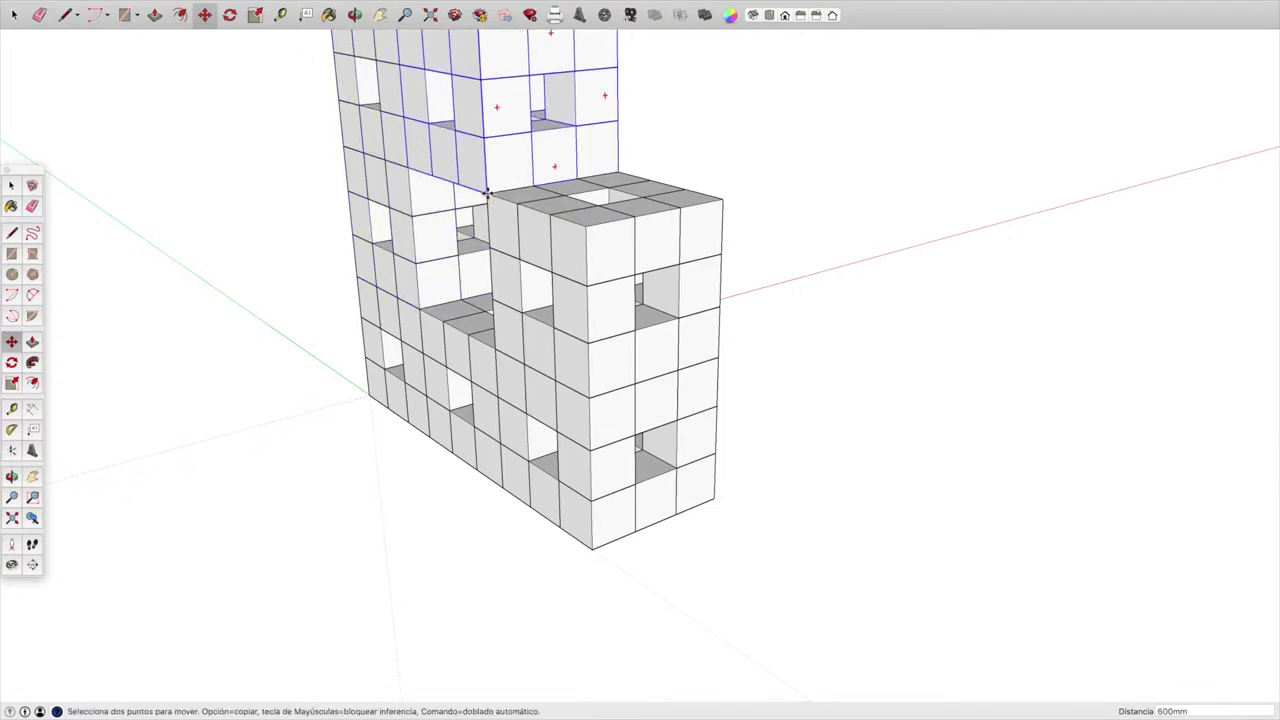
click(487, 193)
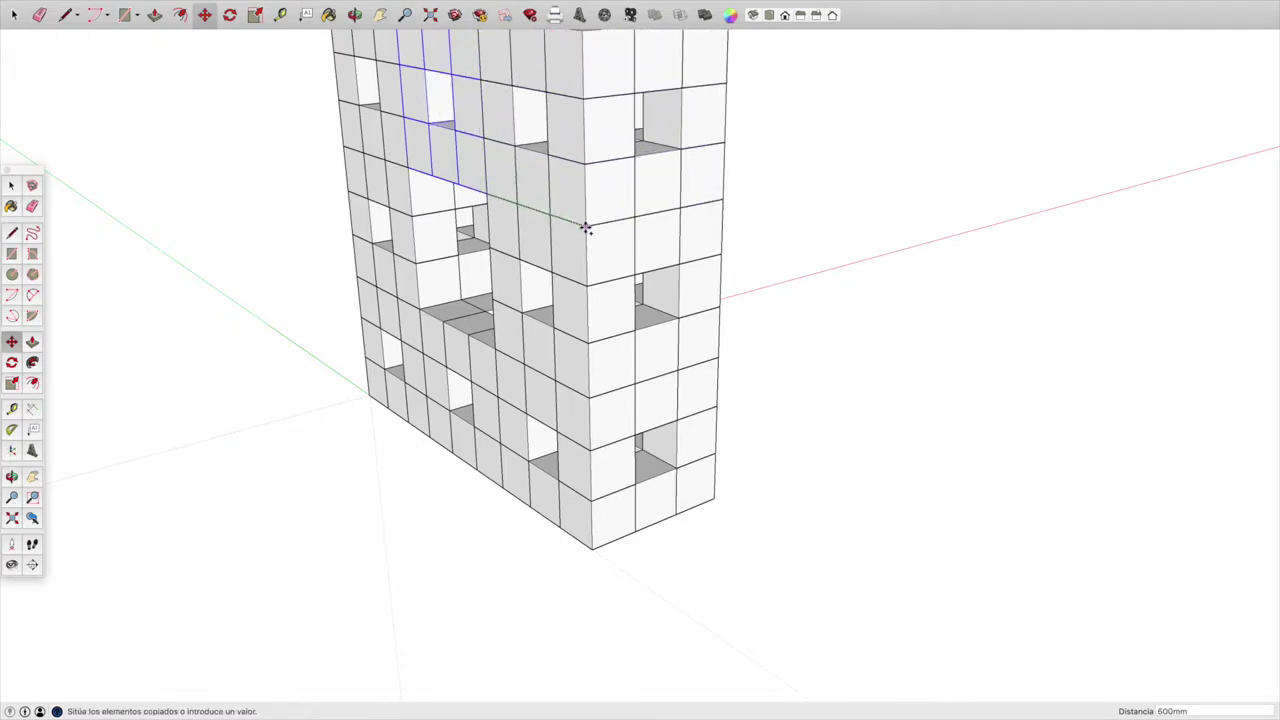
click(586, 226)
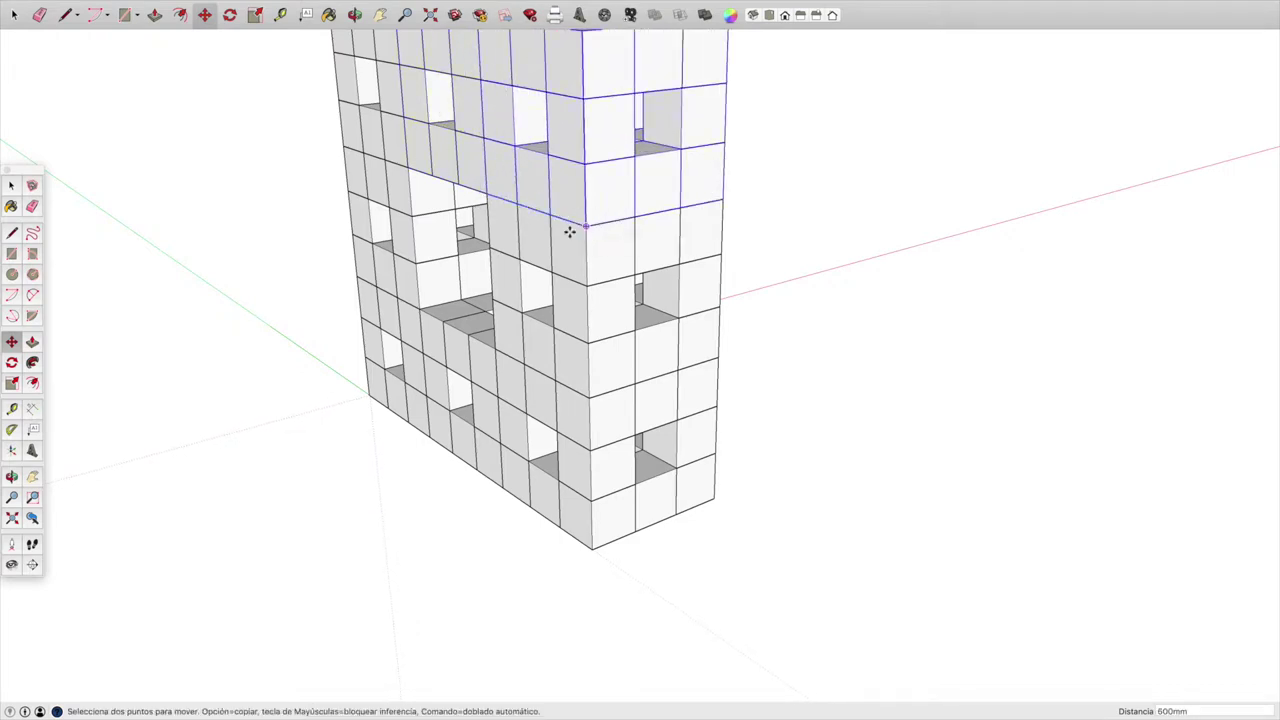
click(380, 15)
middle_drag(380, 60, 363, 186)
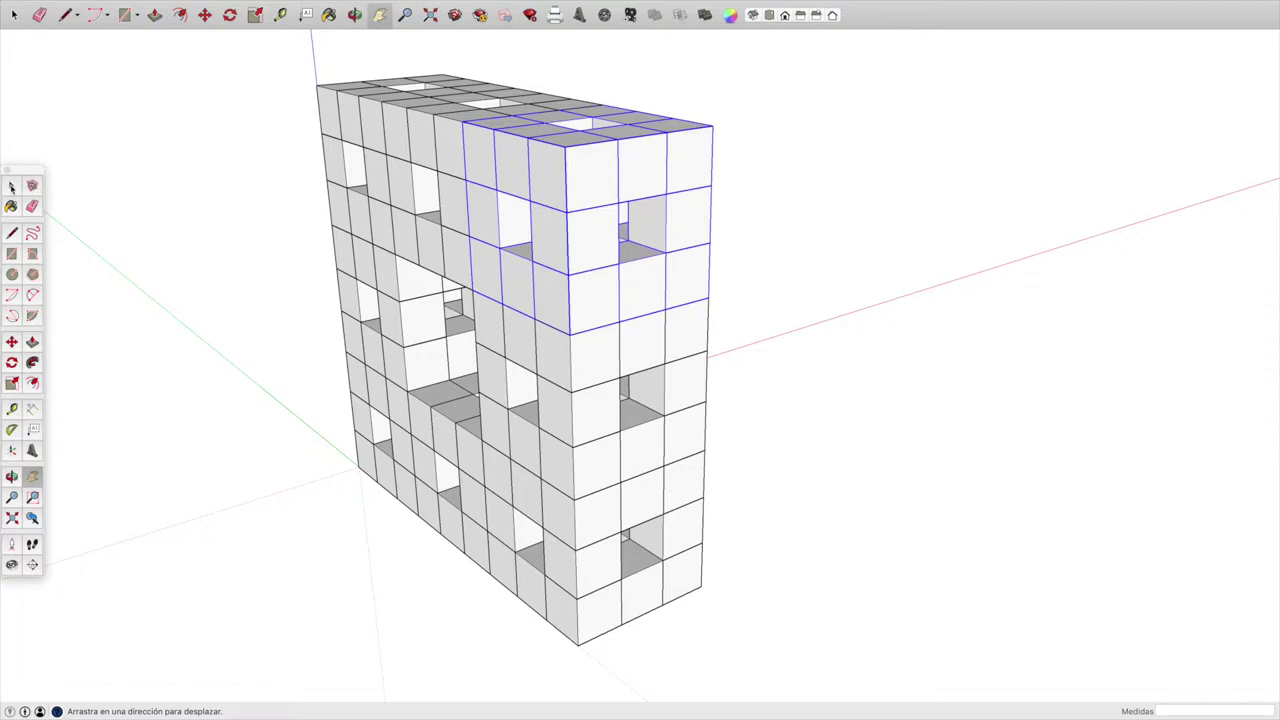
- Select the whole wall and copy it twice, 600 mm behind, to complete the cube
key(space)
drag(260, 52, 724, 698)
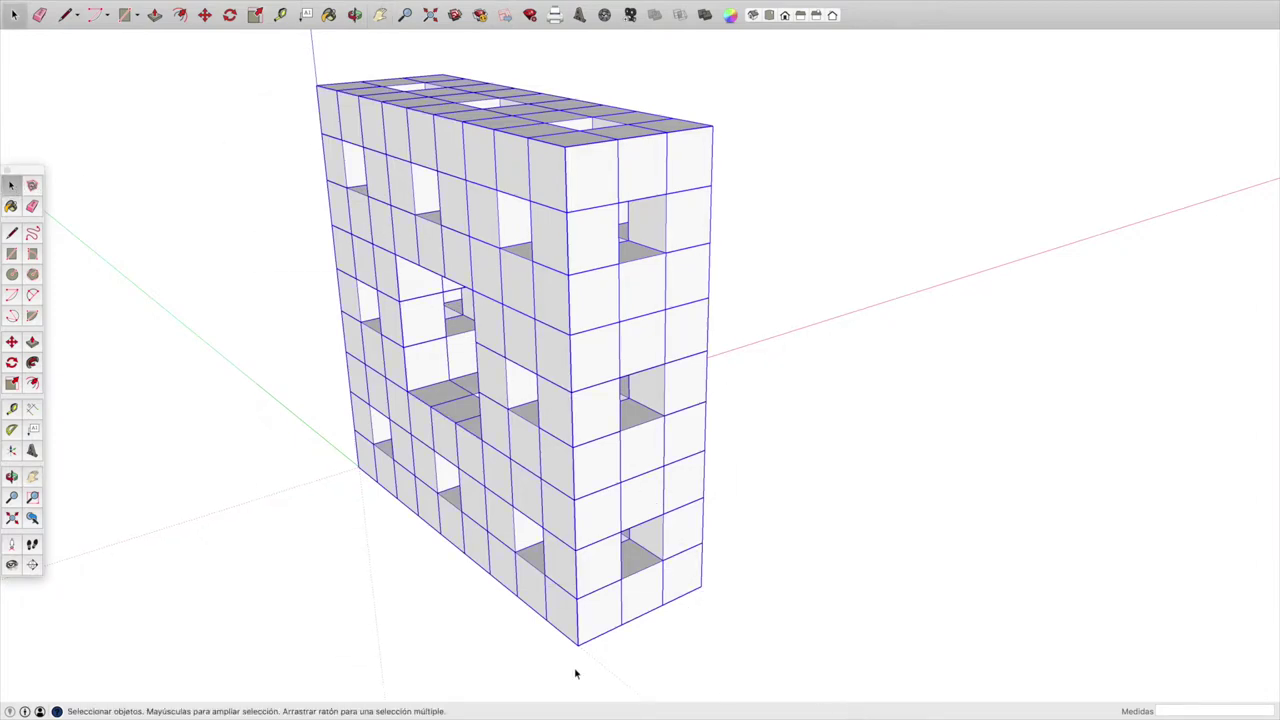
key(m)
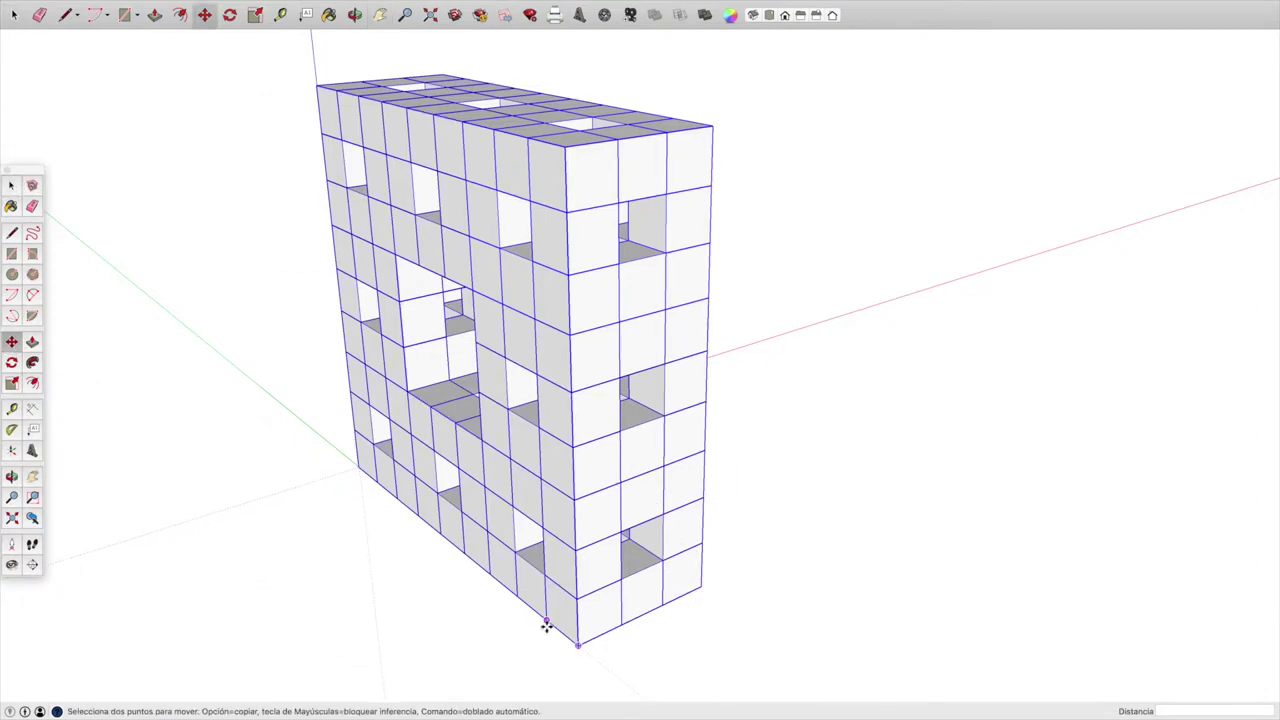
click(578, 645)
key(alt)
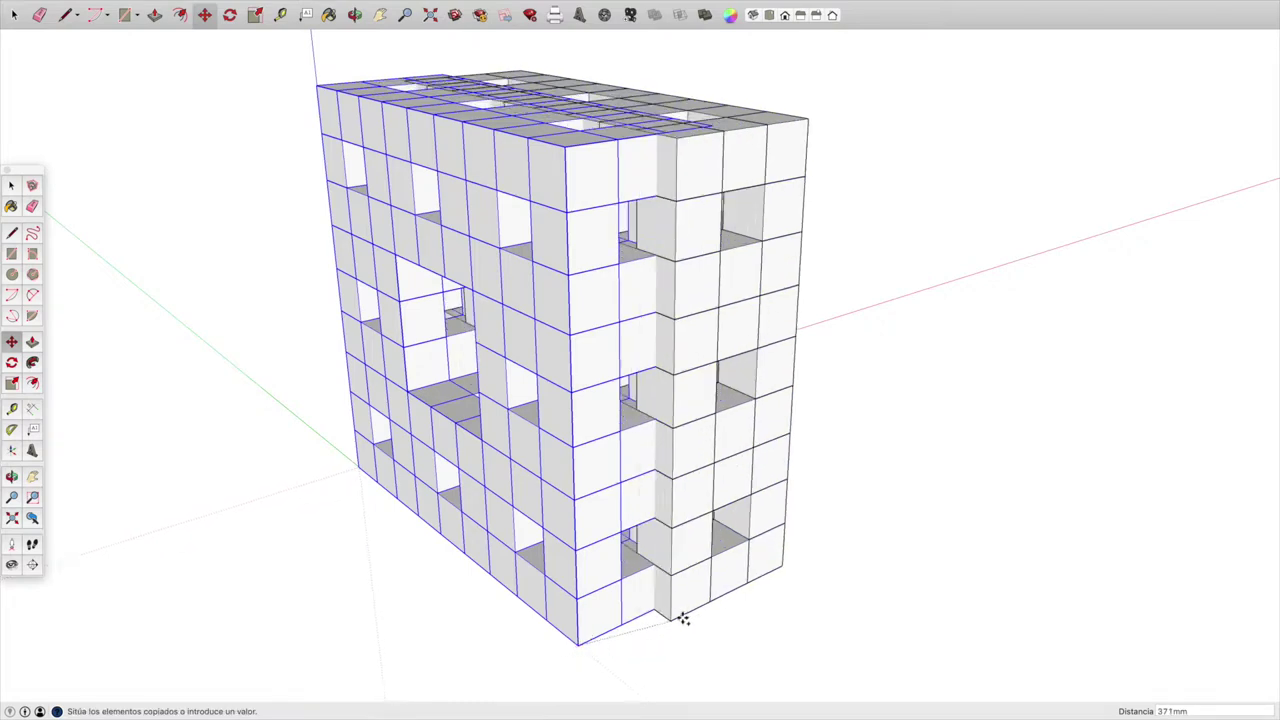
click(702, 585)
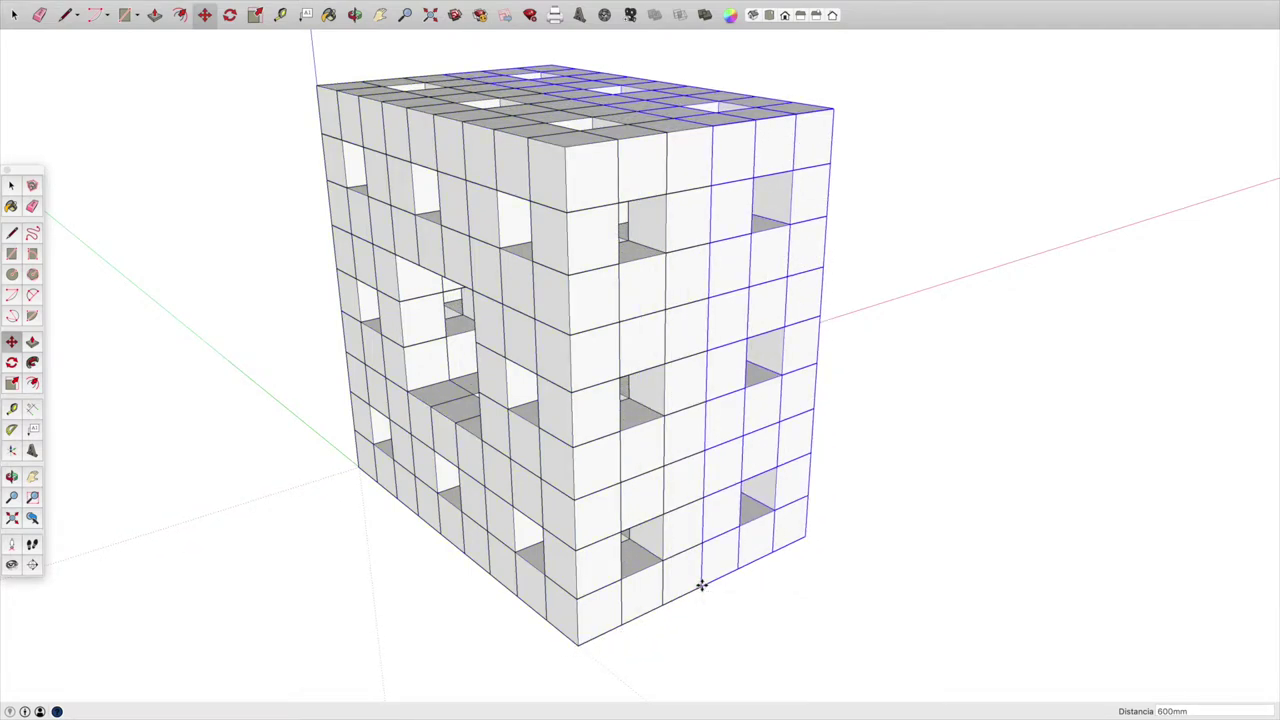
click(700, 586)
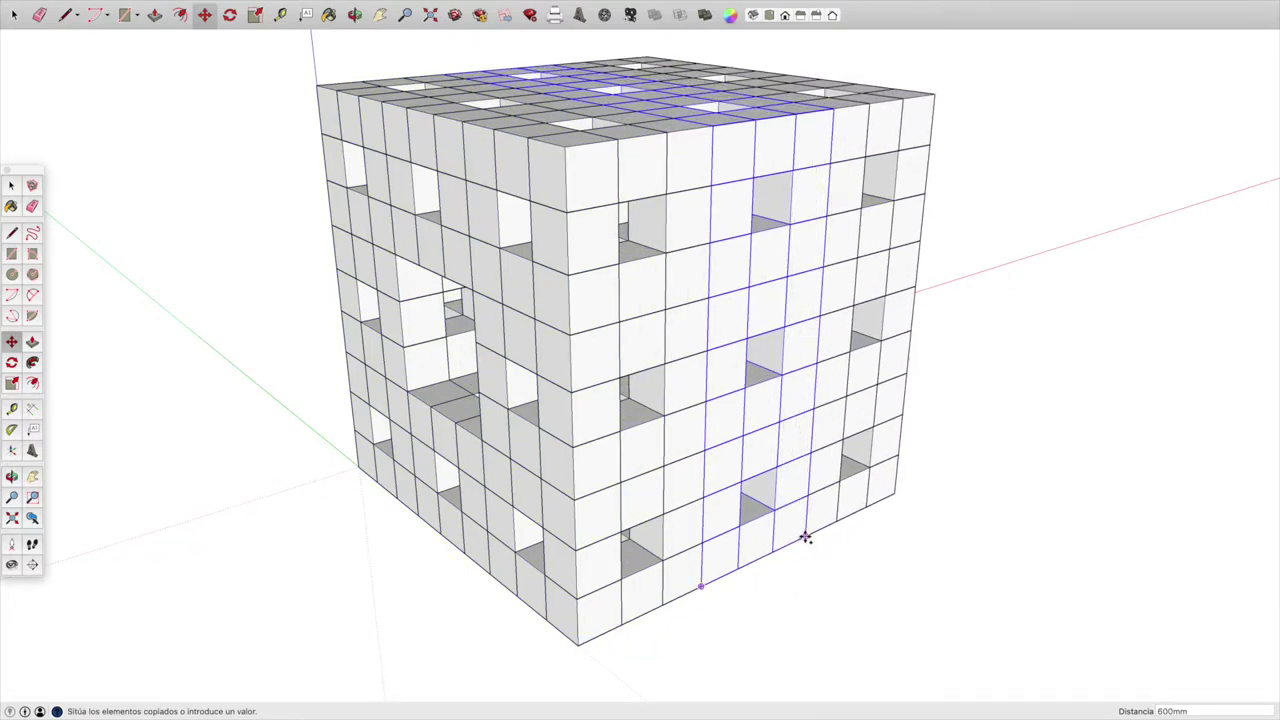
click(793, 541)
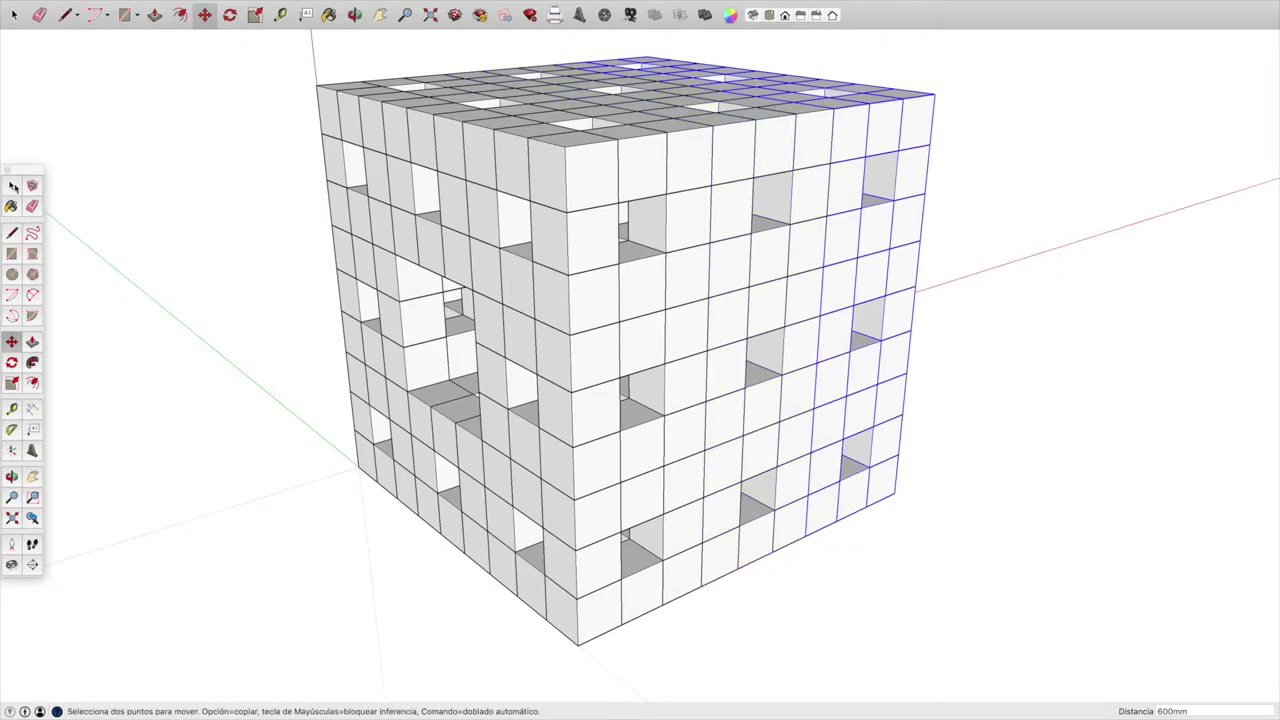
key(space)
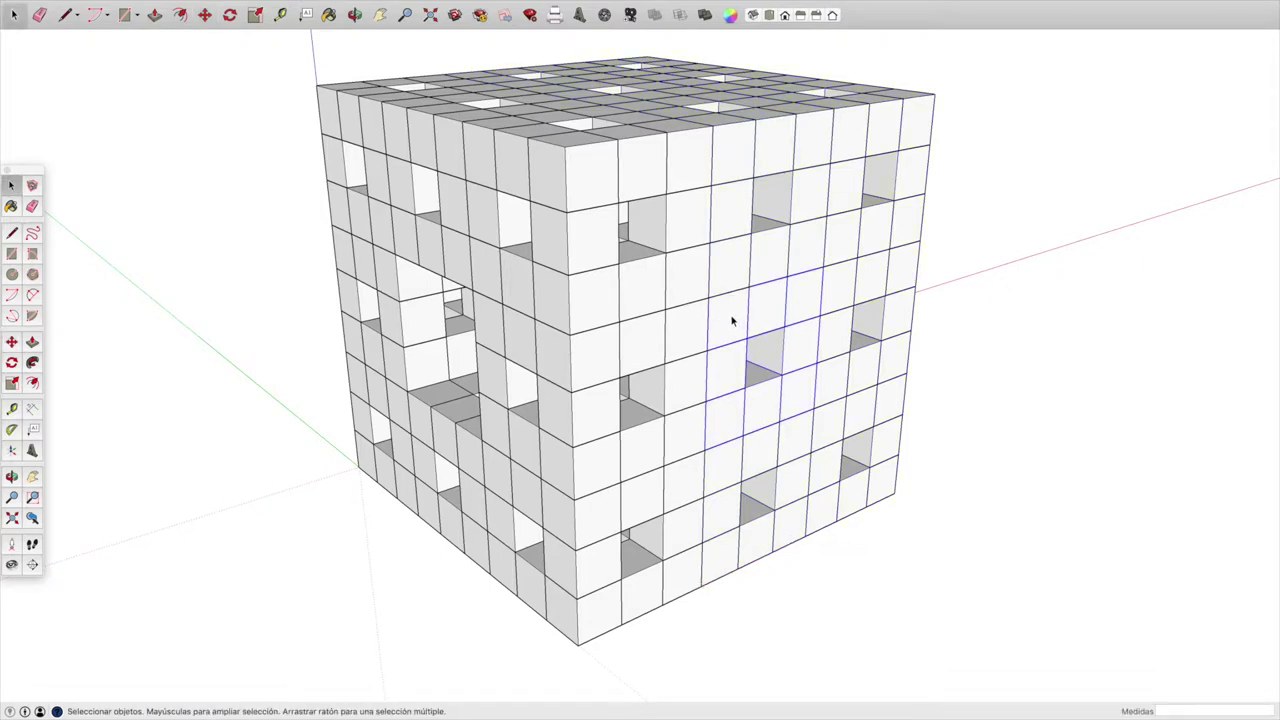
- Delete the centre blocks of the front, top and bottom faces
key(Delete)
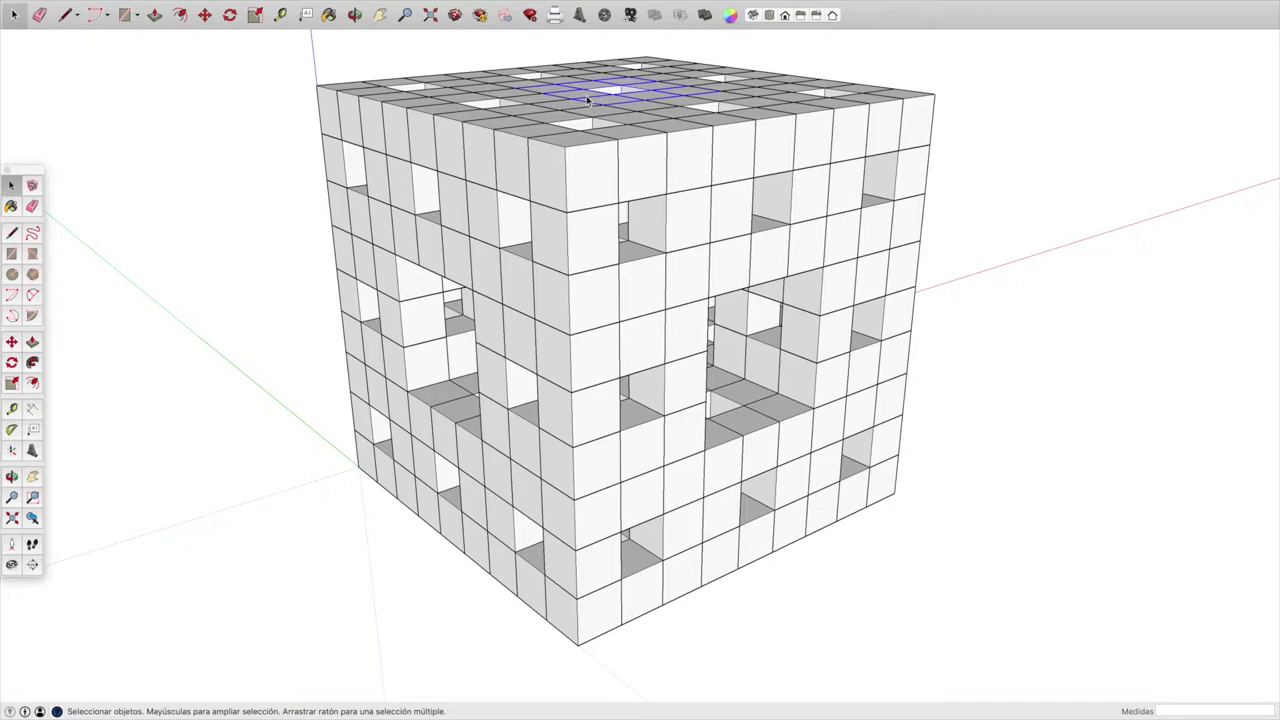
key(Delete)
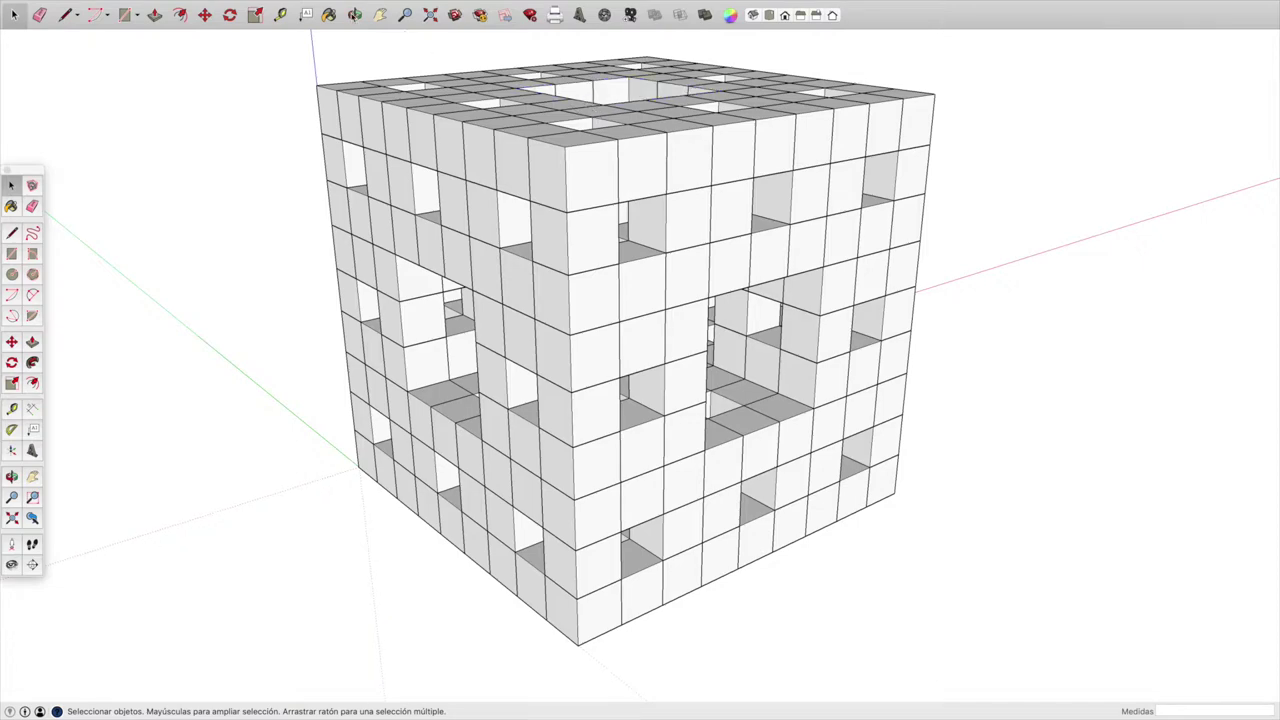
click(354, 14)
mouse_move(830, 348)
mouse_down()
mouse_move(706, 357)
mouse_move(280, 320)
mouse_move(350, 158)
mouse_move(451, 389)
mouse_up()
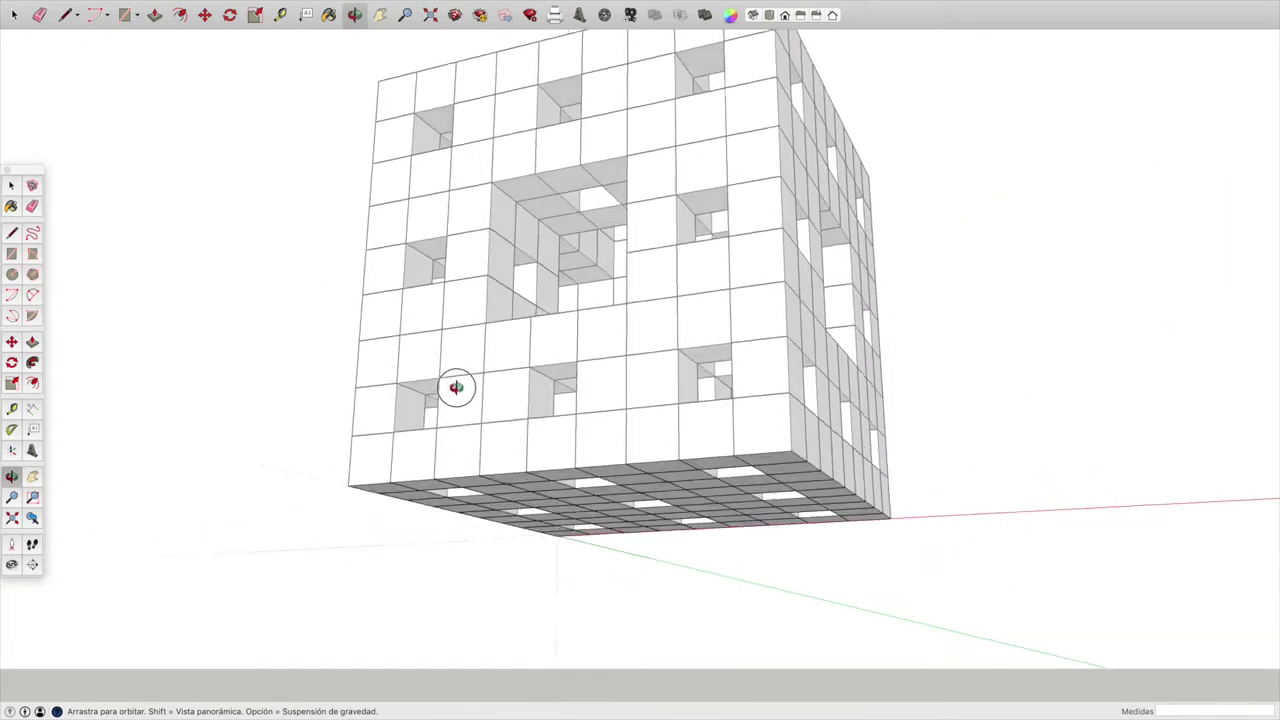
click(12, 185)
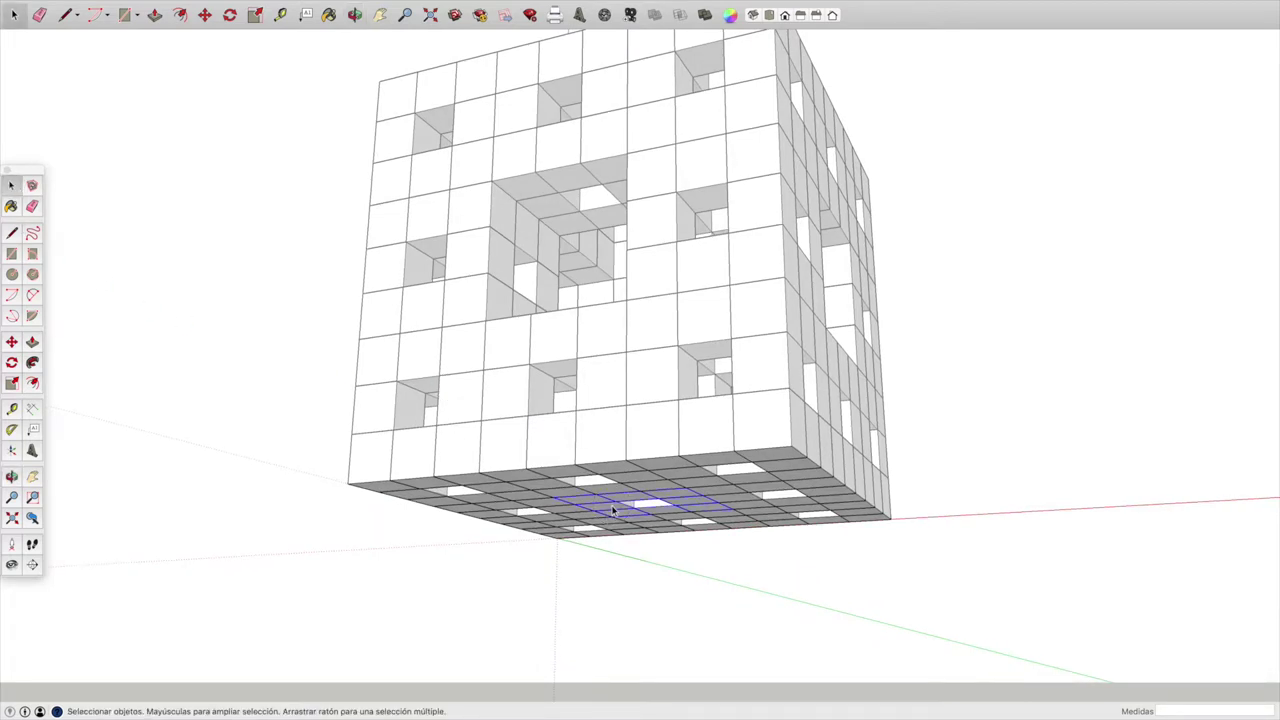
key(Delete)
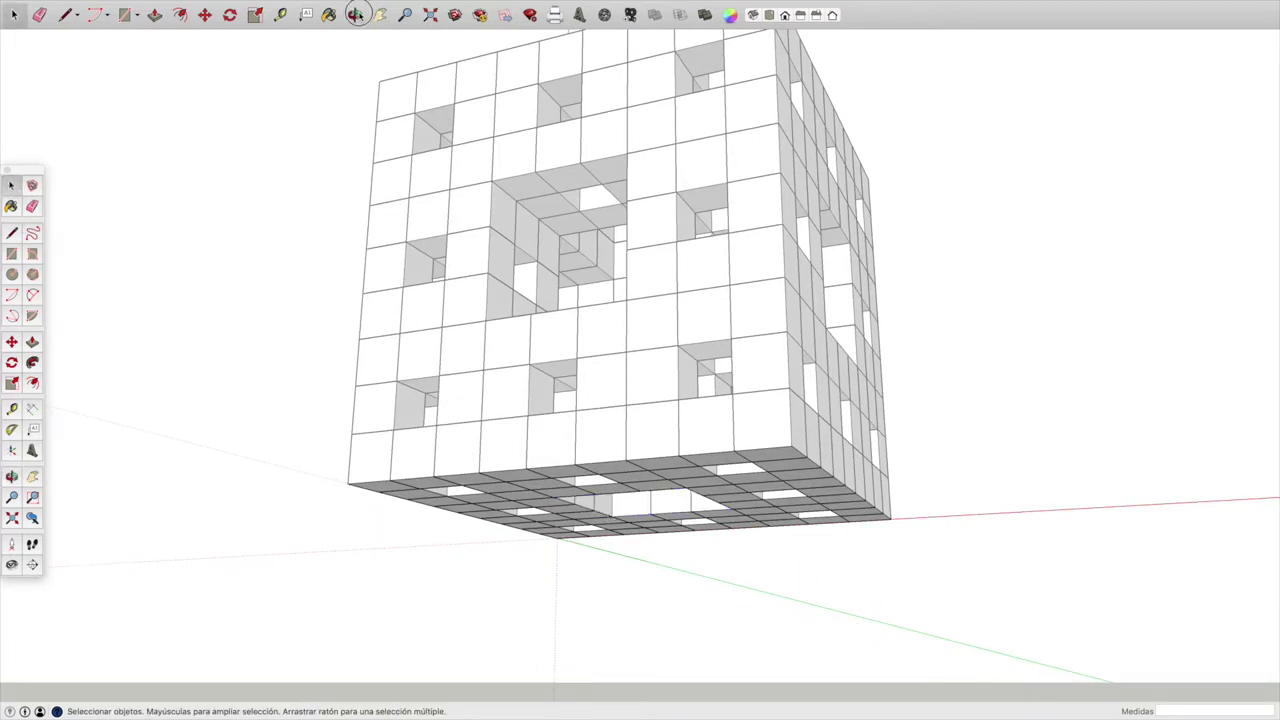
- Orbit to another side and delete the central block behind that face
click(357, 14)
drag(691, 229, 386, 363)
mouse_move(629, 223)
mouse_down()
mouse_move(463, 429)
mouse_move(257, 329)
mouse_move(729, 371)
mouse_move(455, 360)
mouse_move(229, 252)
mouse_up()
key(space)
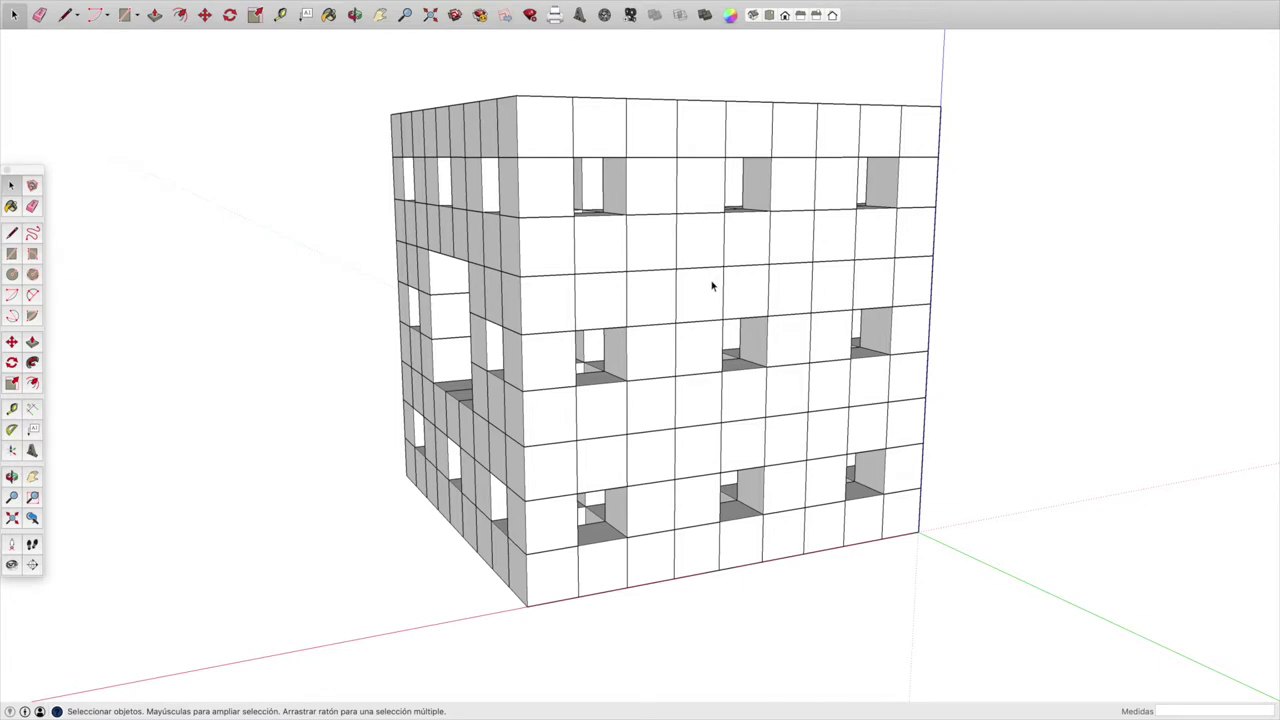
key(Delete)
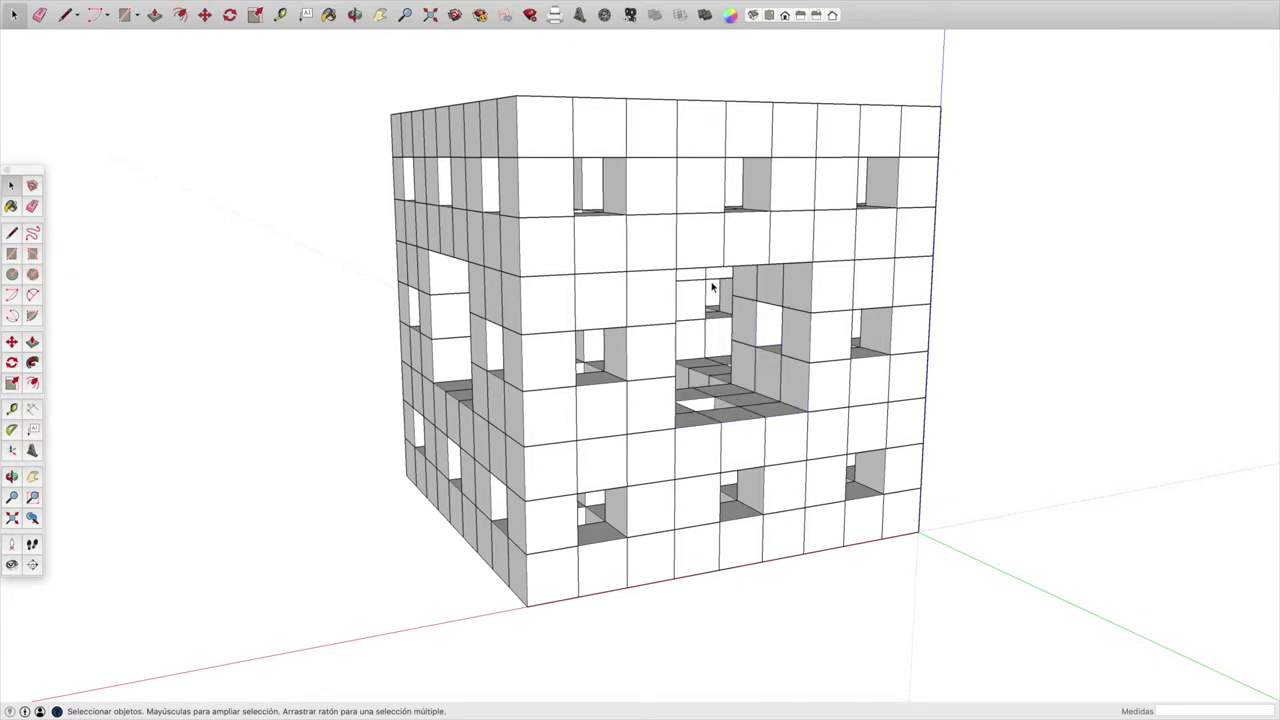
- Check the hollow centre, return to Iso view and box-select the whole sponge
click(355, 15)
mouse_move(749, 300)
mouse_down()
mouse_move(517, 345)
mouse_move(646, 326)
mouse_move(769, 349)
mouse_move(508, 338)
mouse_up()
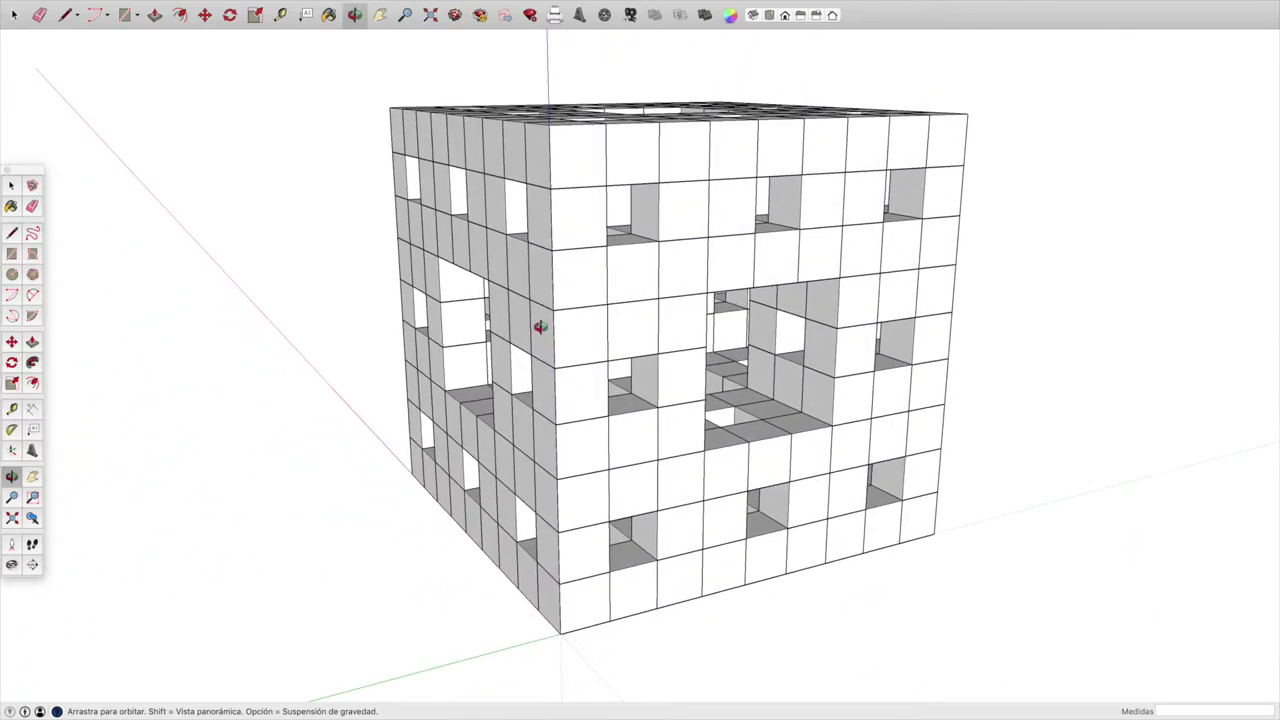
mouse_move(820, 309)
mouse_down()
mouse_move(560, 360)
mouse_move(742, 72)
mouse_up()
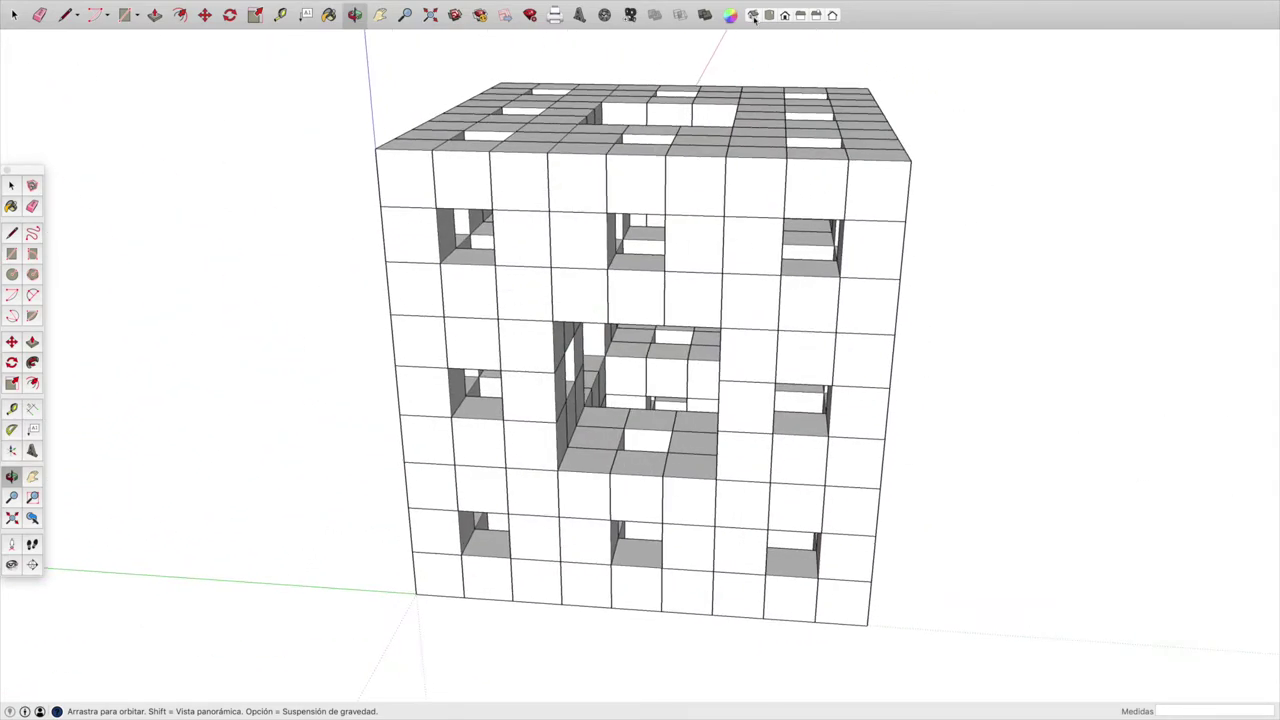
click(753, 15)
scroll(655, 358, up, 2)
scroll(655, 358, down, 3)
scroll(655, 358, down, 2)
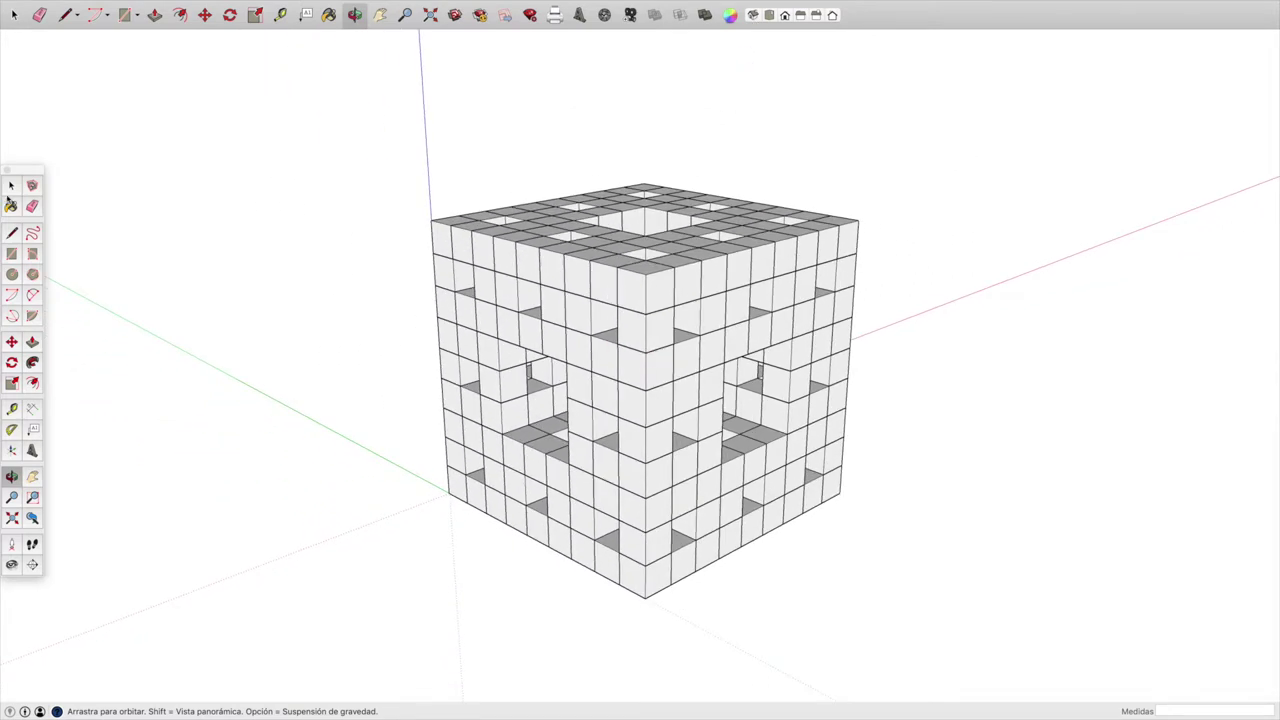
click(11, 185)
drag(359, 128, 958, 660)
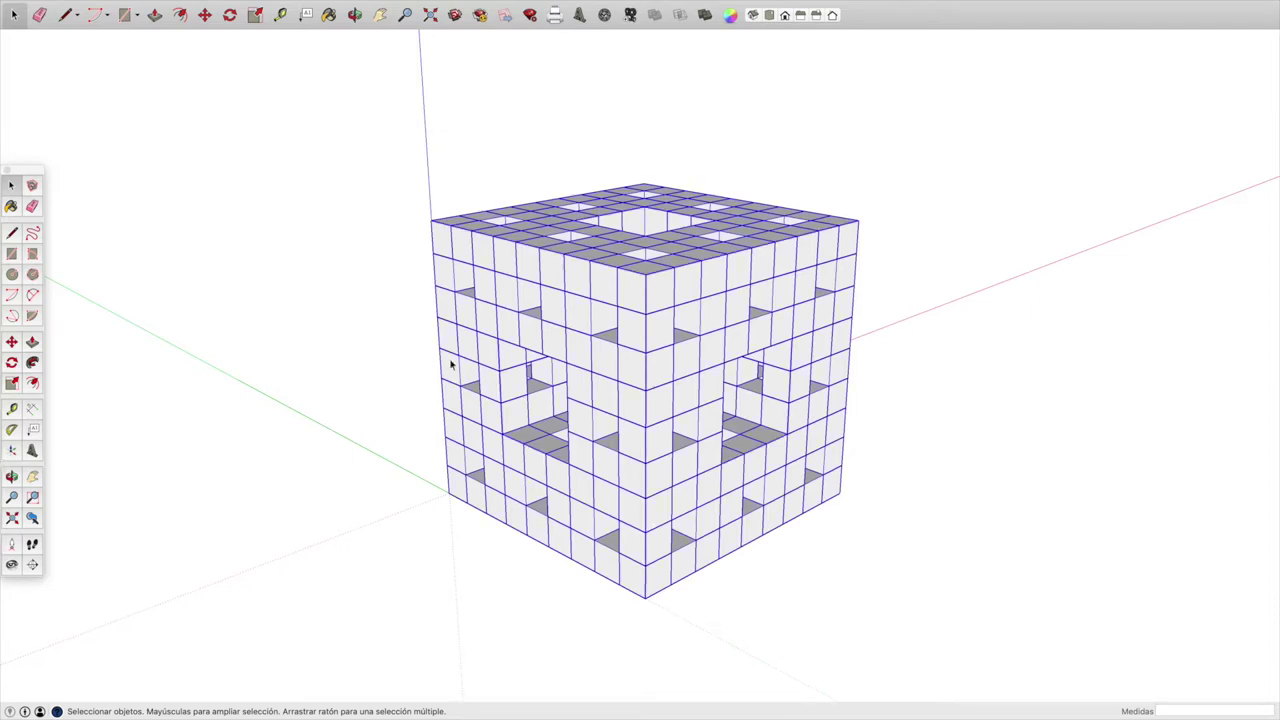
- Make the selected sponge a single component named 'N' via Crear componente
right_click(501, 328)
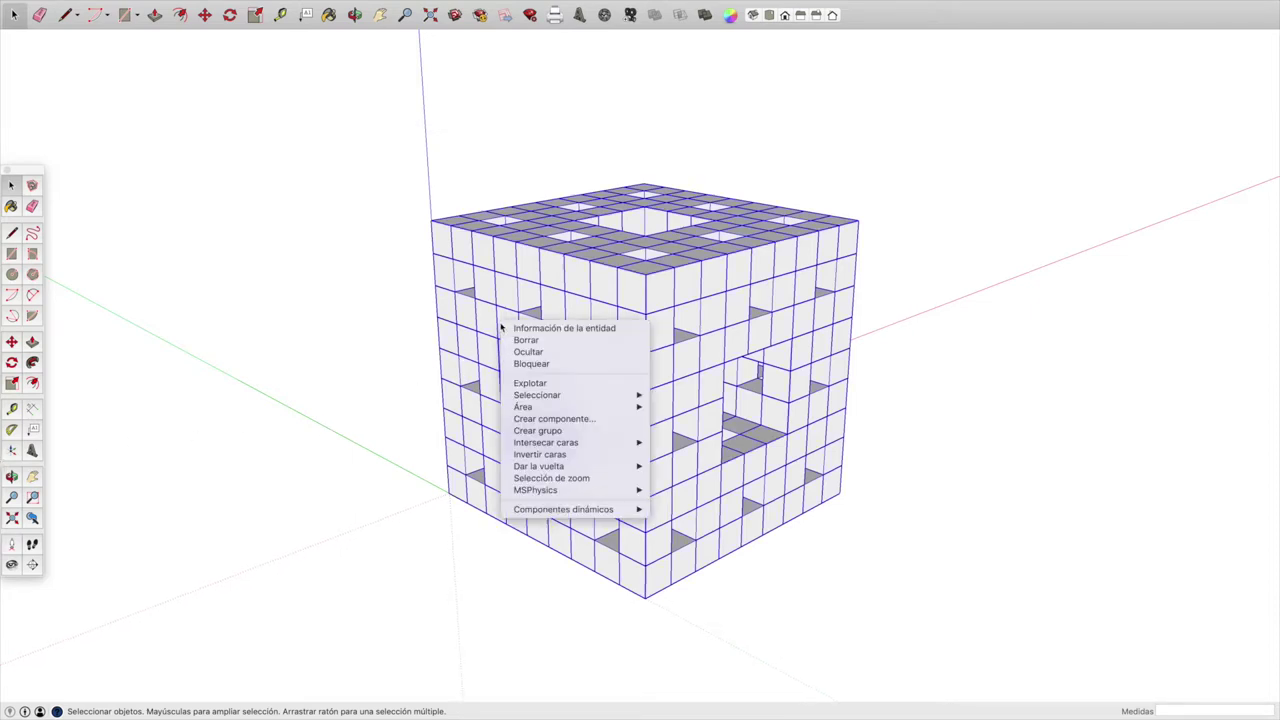
click(540, 418)
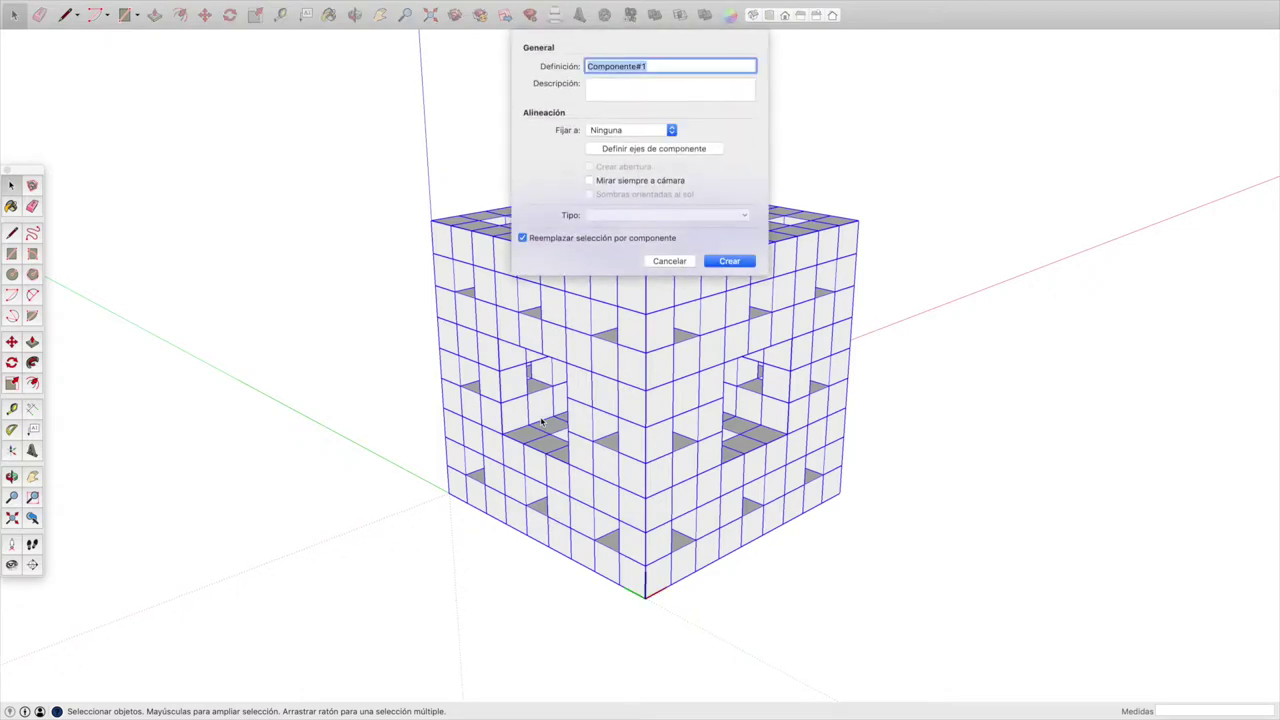
text(Nivel 3)
click(730, 262)
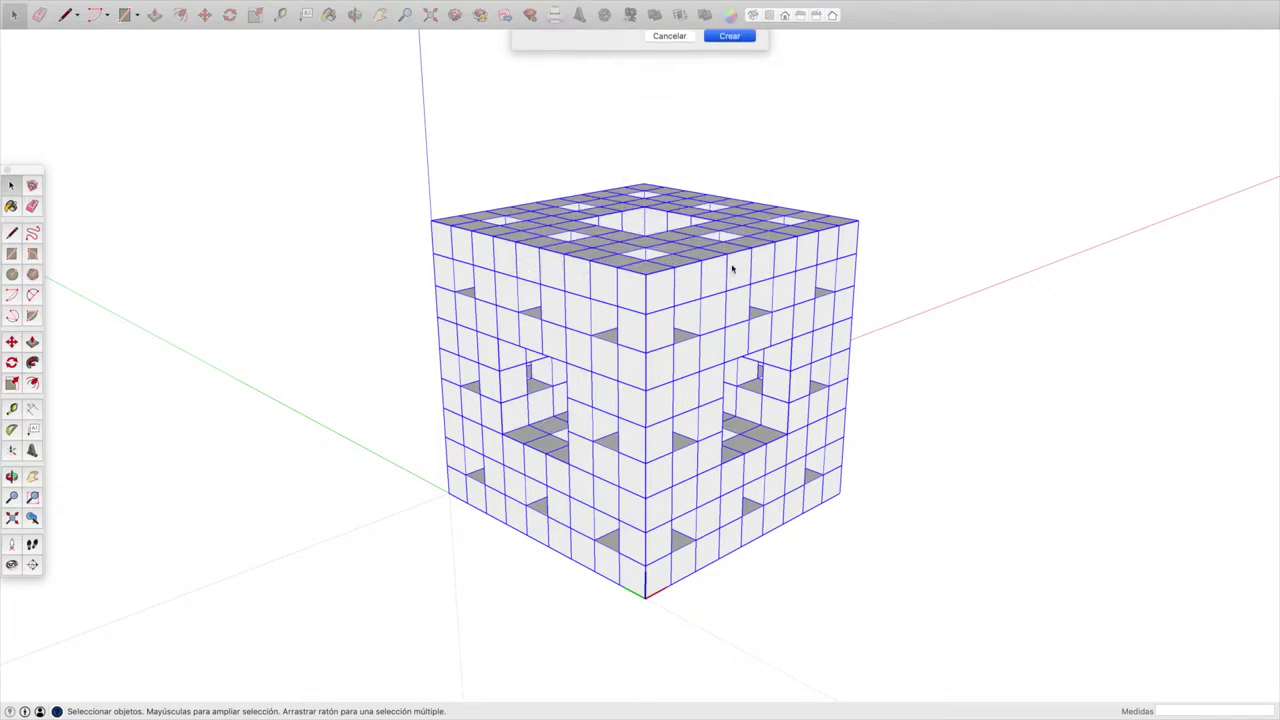
click(380, 14)
- Copy the sponge component twice along the red axis, 1800mm apart, side by side
mouse_move(371, 251)
mouse_down()
mouse_move(303, 200)
mouse_move(273, 210)
mouse_up()
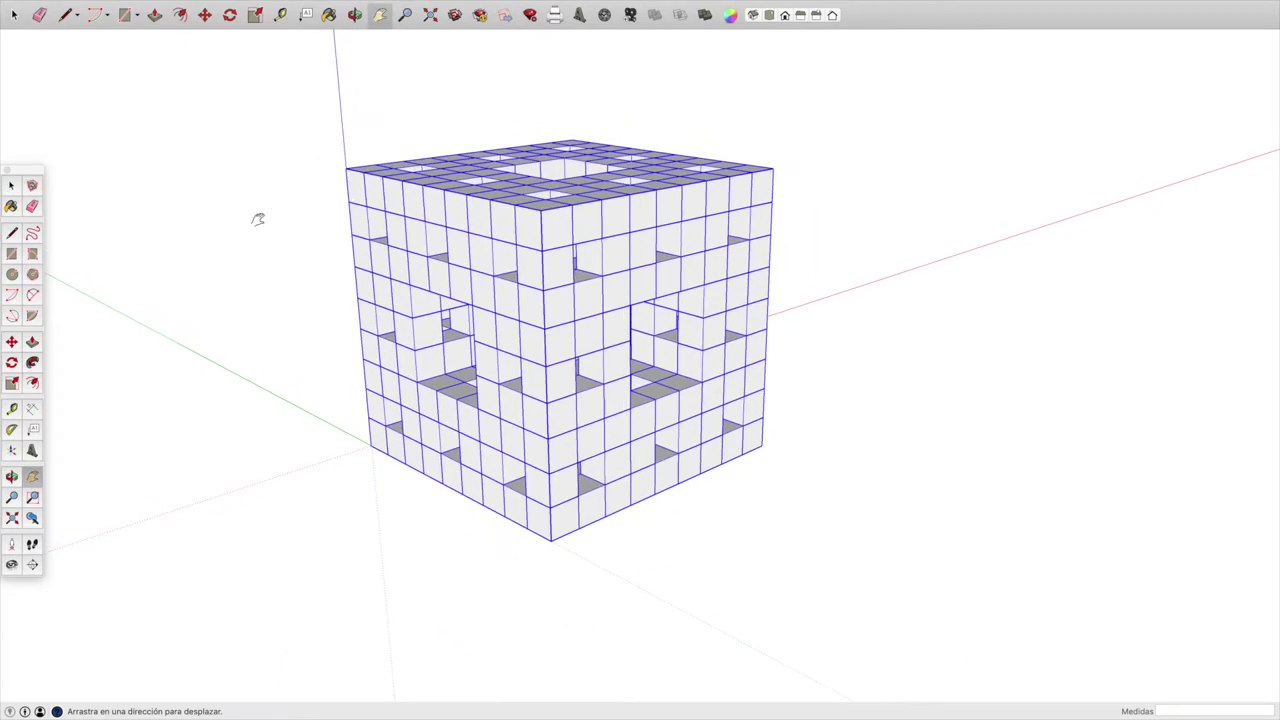
click(11, 342)
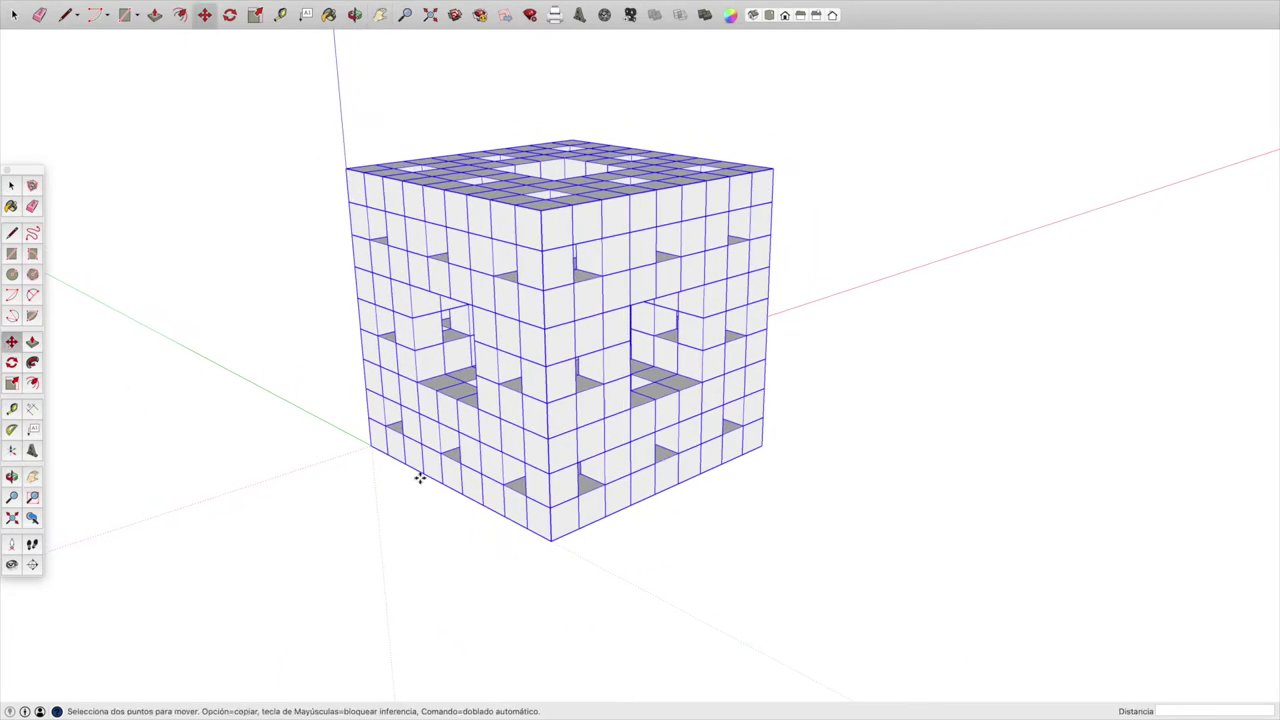
click(369, 446)
click(369, 446)
key(alt)
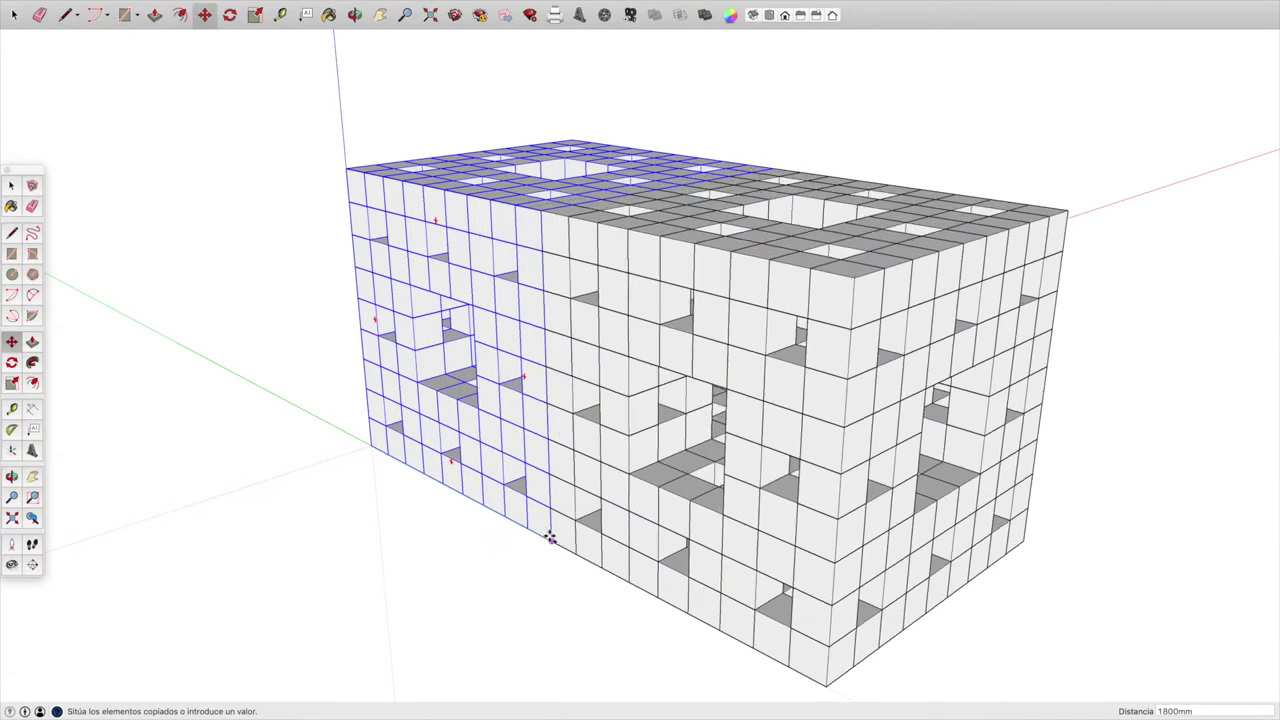
click(550, 540)
scroll(550, 540, down, 1)
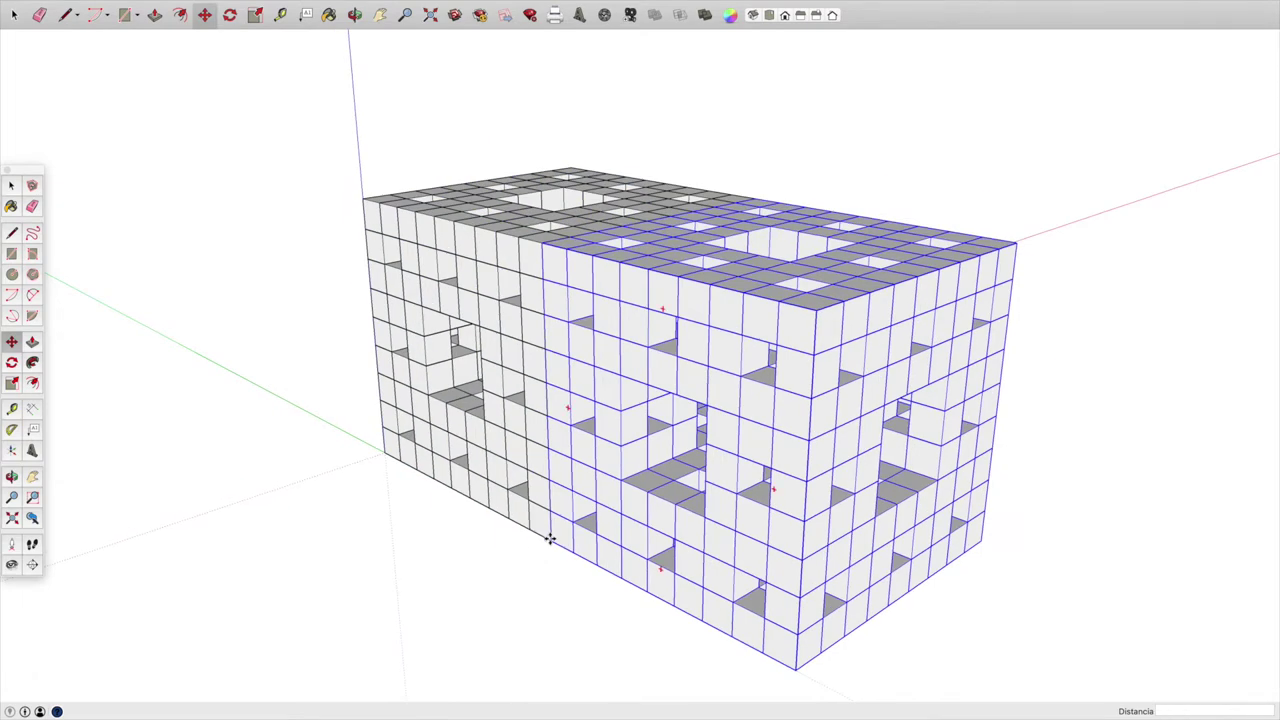
click(550, 540)
key(alt)
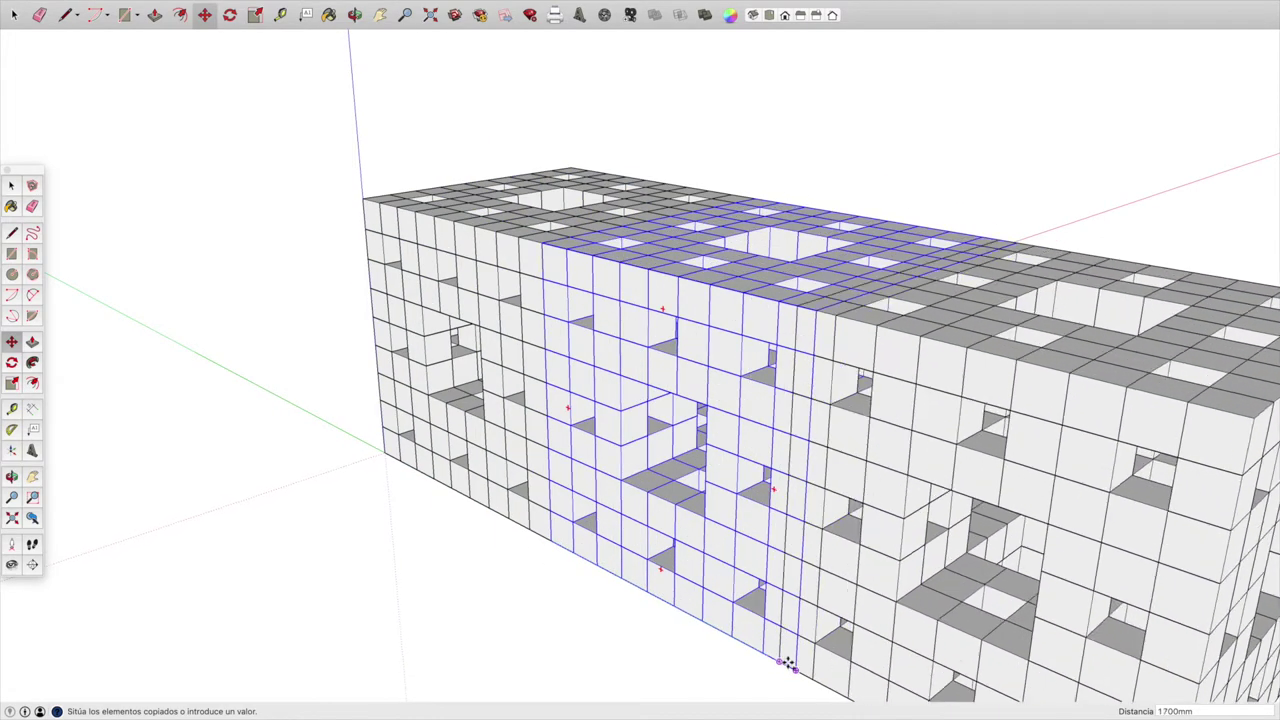
click(795, 669)
scroll(600, 620, up, 2)
scroll(586, 610, down, 5)
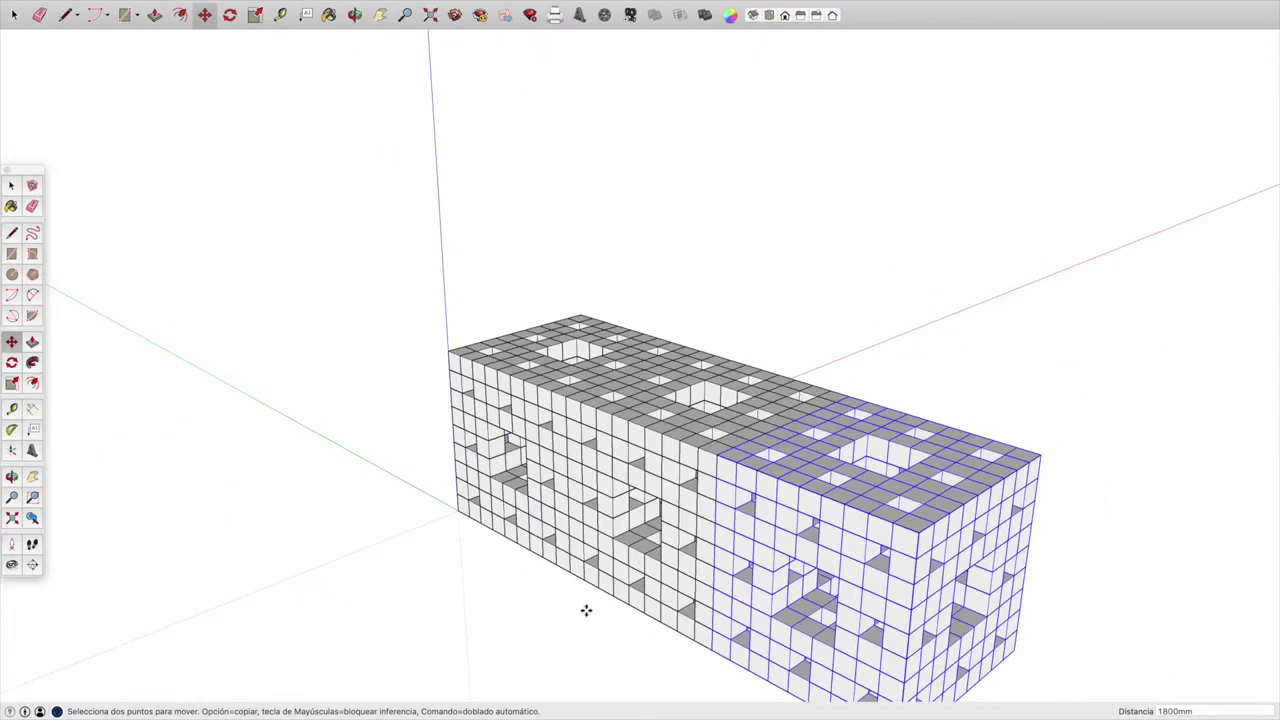
- Copy sponges upward onto the right-hand and left-hand blocks
click(380, 14)
mouse_move(388, 304)
mouse_down()
mouse_move(366, 248)
mouse_move(289, 154)
mouse_up()
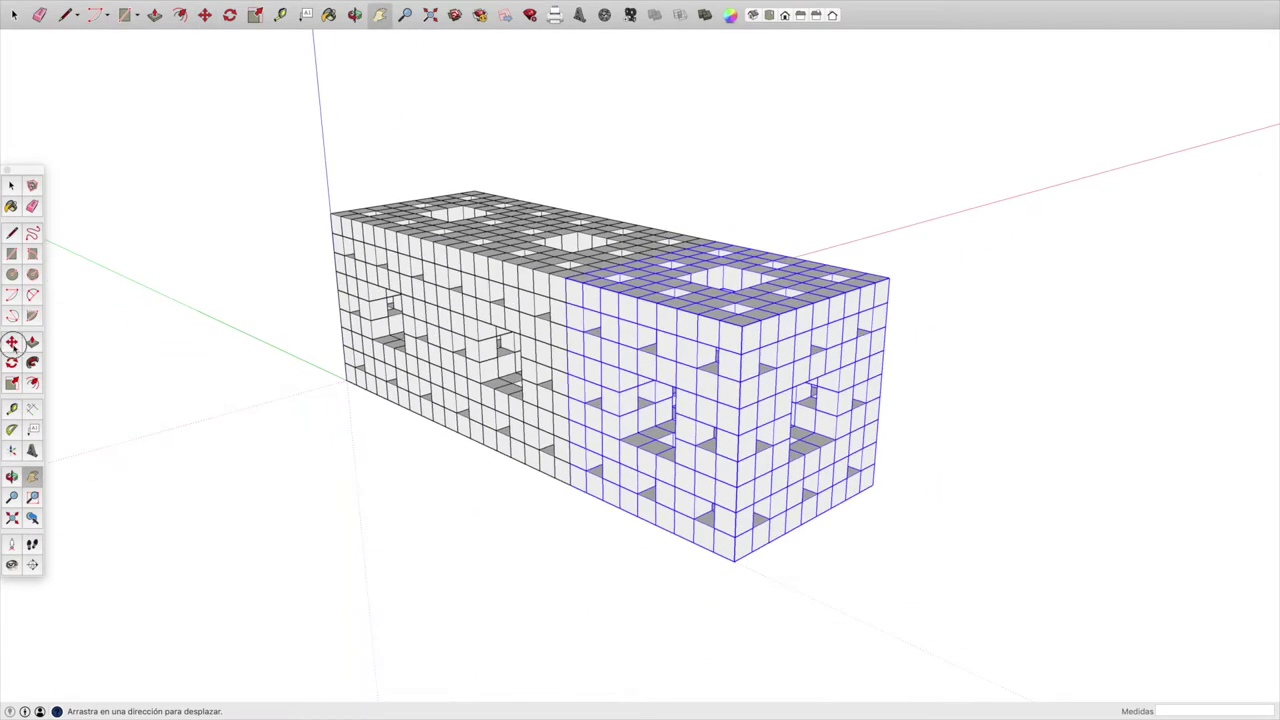
click(12, 343)
click(569, 484)
key(alt)
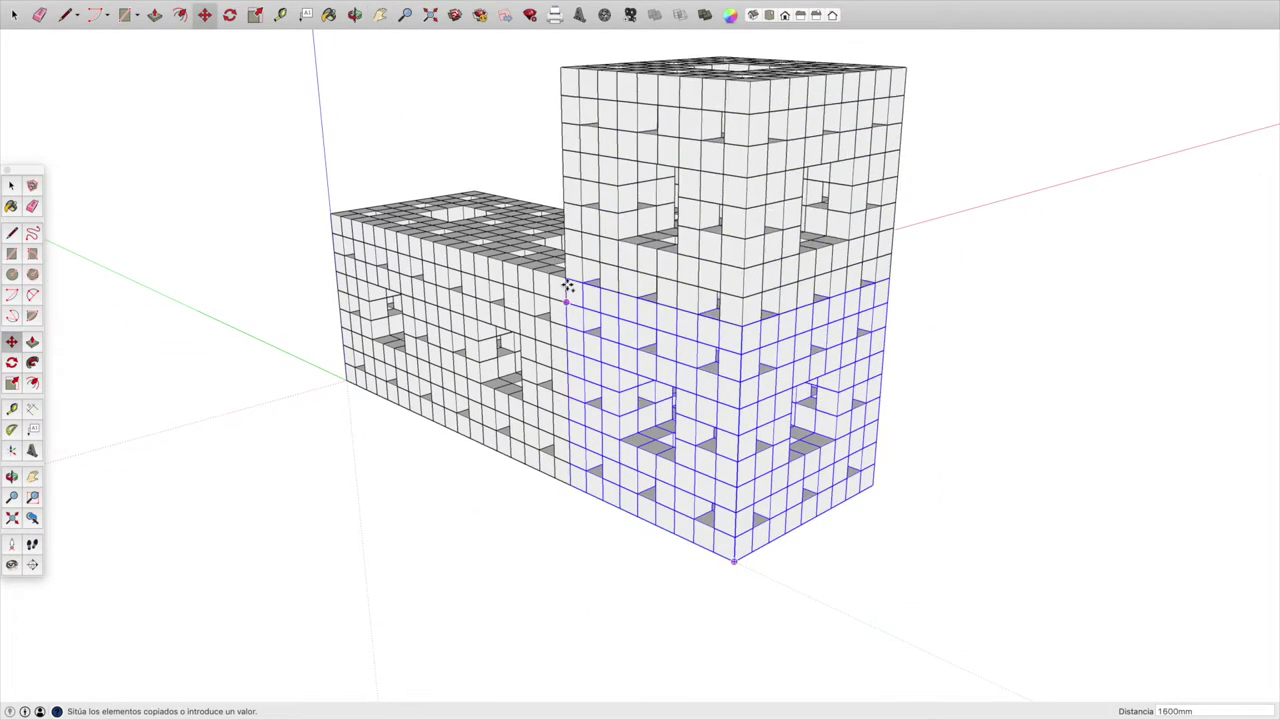
click(567, 157)
click(565, 266)
click(331, 215)
- Stack another sponge copy on top of the right-hand stack
scroll(331, 215, down, 2)
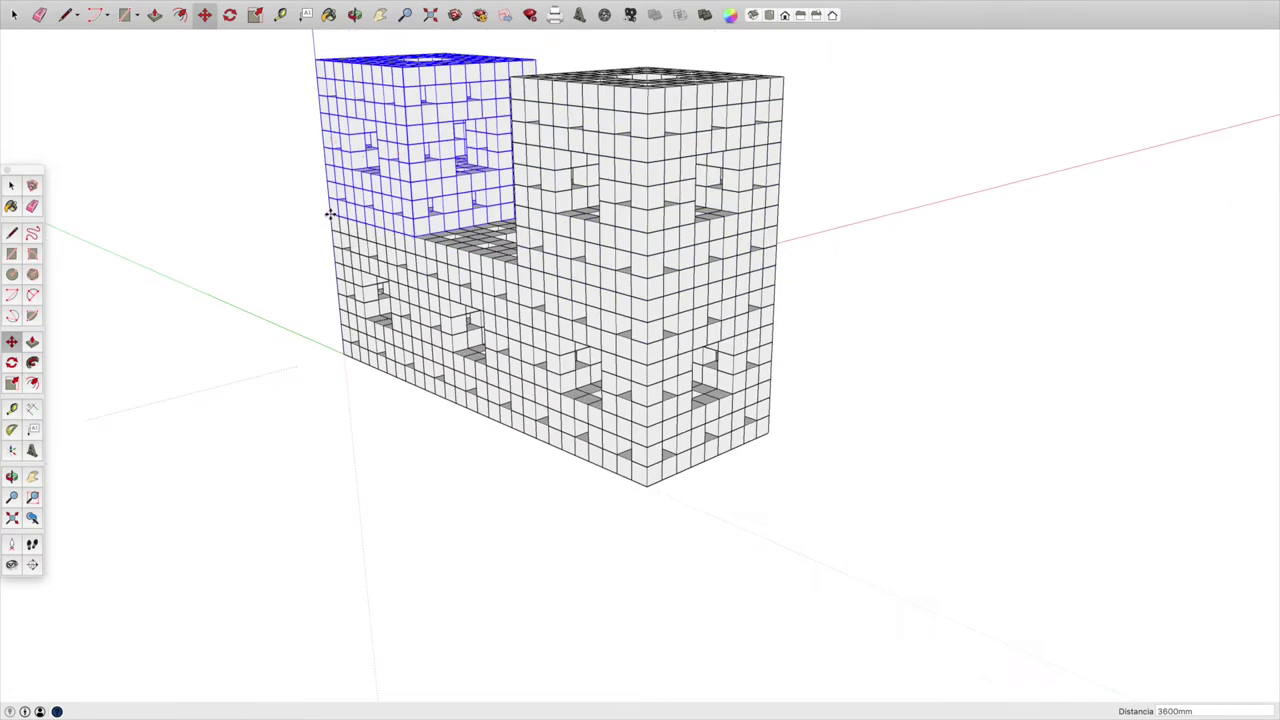
click(413, 236)
key(alt)
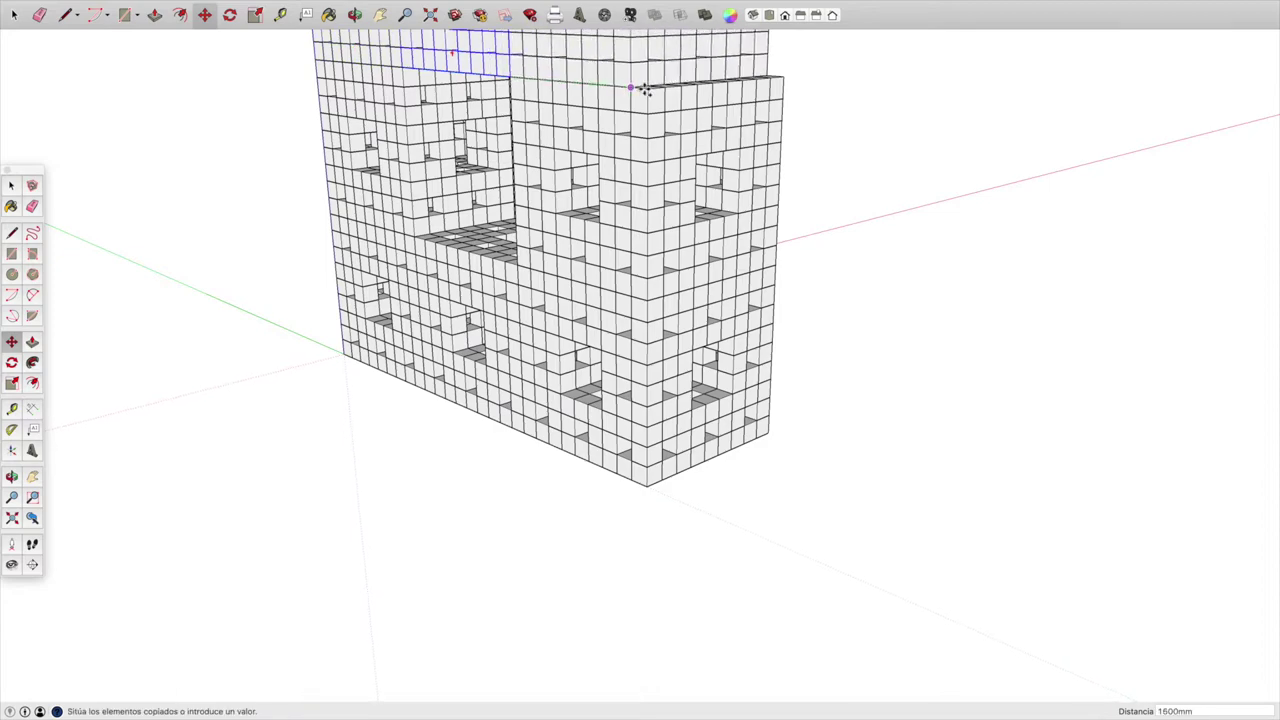
click(639, 90)
click(380, 14)
mouse_move(323, 100)
mouse_down()
mouse_move(292, 253)
mouse_move(209, 220)
mouse_up()
key(space)
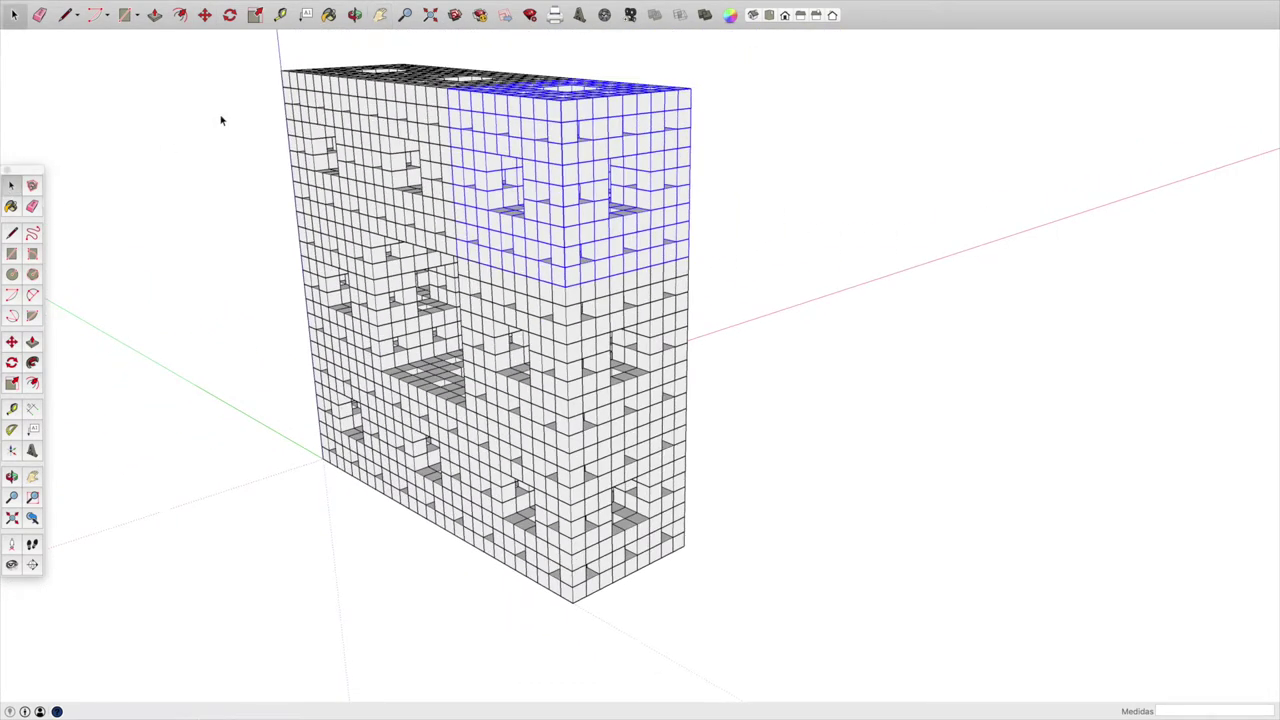
- Copy the sponge slab twice backward, 1800mm each, to fill out the full cube
drag(575, 367, 850, 650)
key(m)
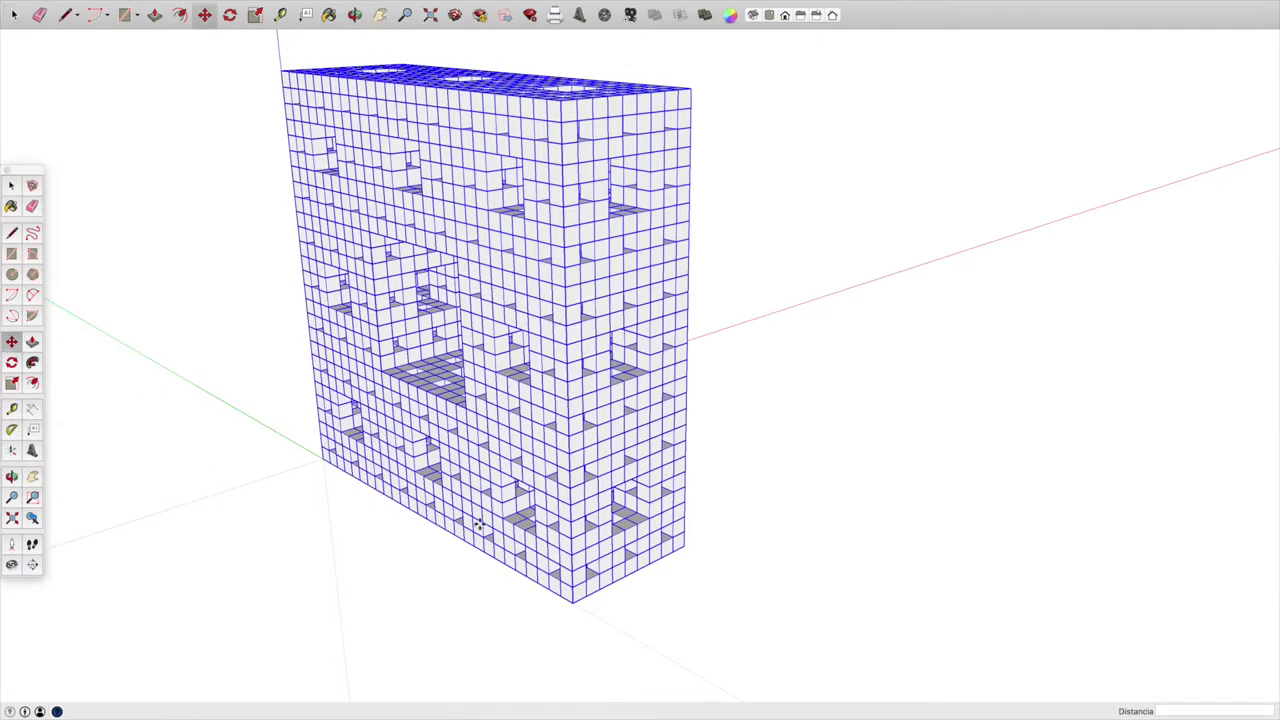
click(573, 604)
key(alt)
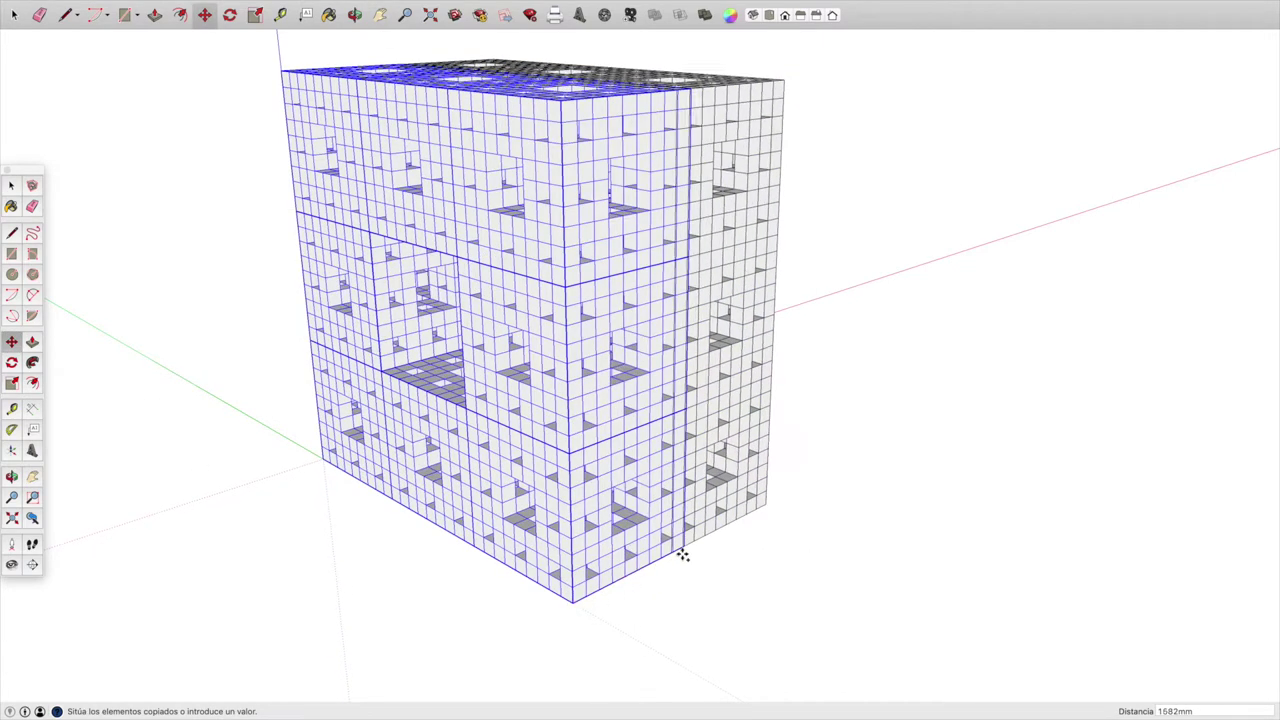
click(684, 547)
click(684, 547)
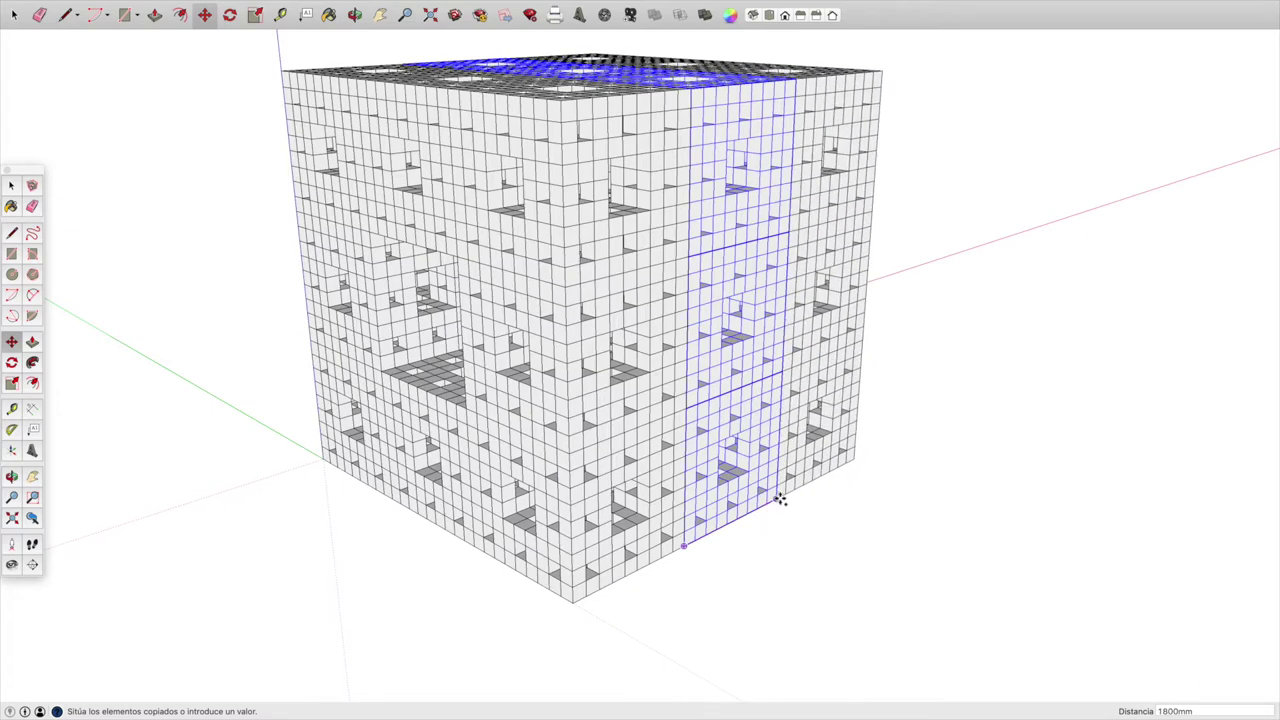
click(777, 500)
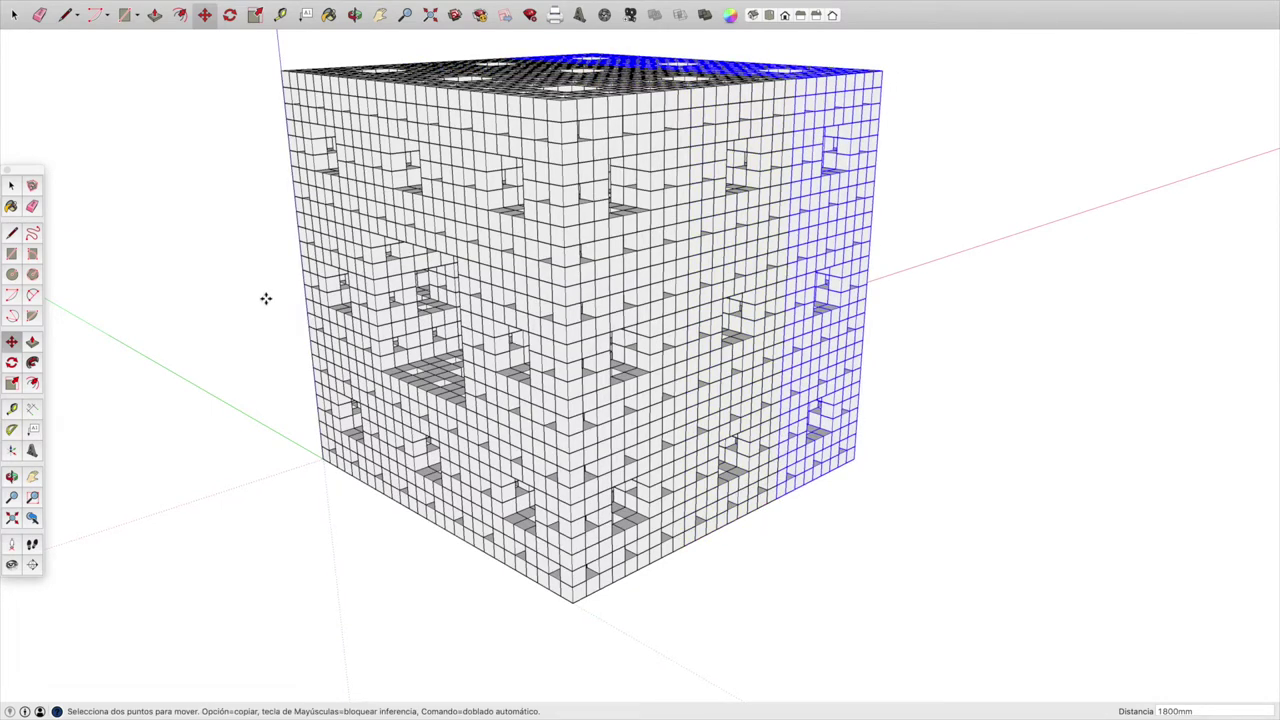
key(ctrl+t)
key(space)
click(716, 297)
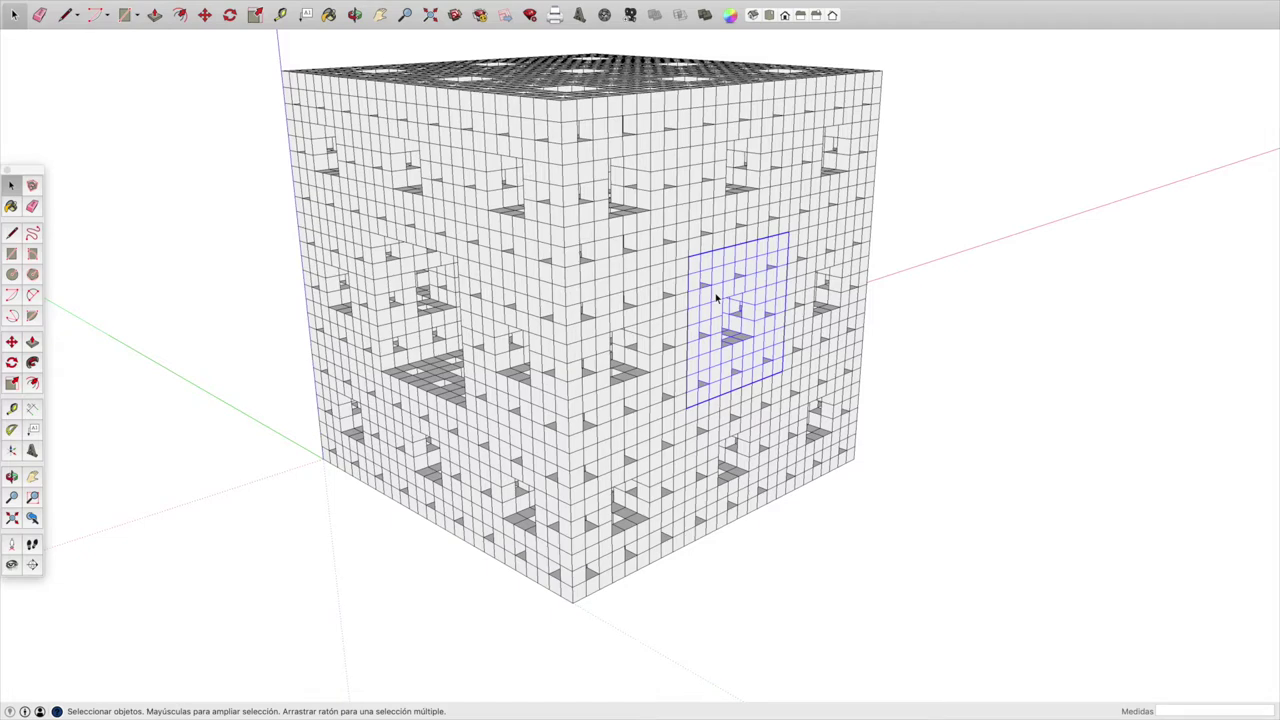
- Delete the centre blocks of the cube's front and top faces
key(Delete)
click(585, 78)
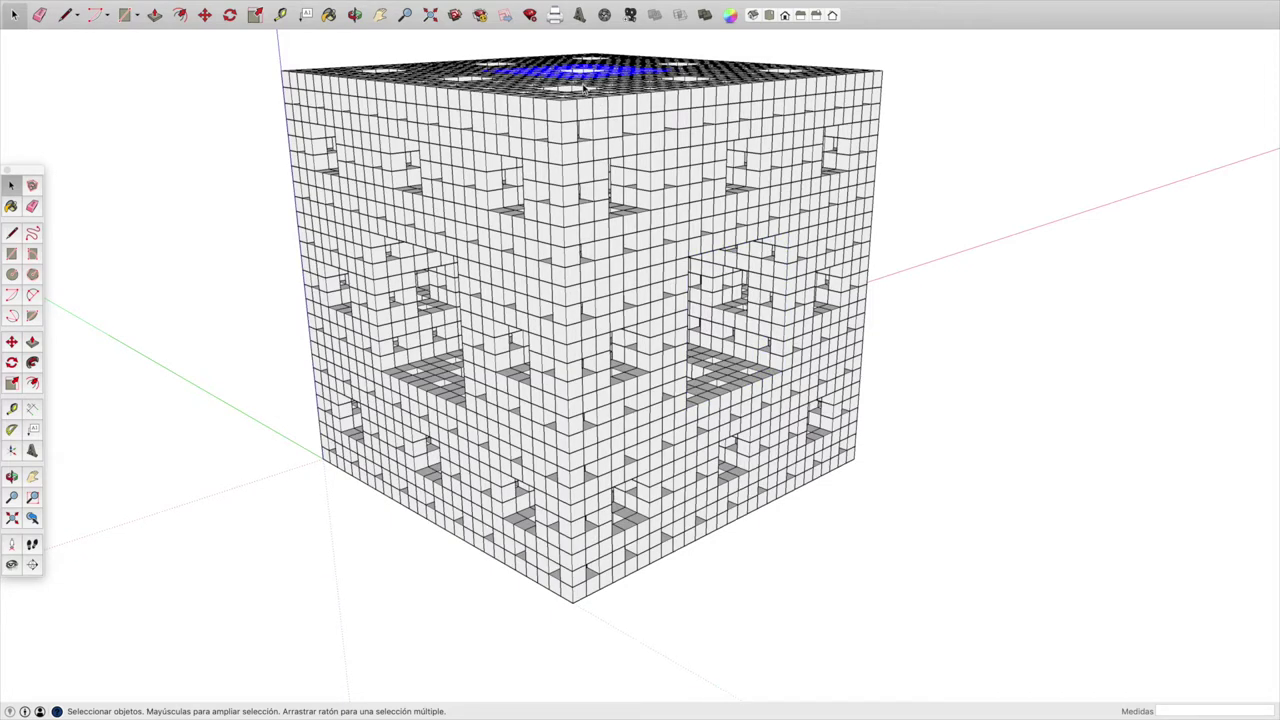
key(Delete)
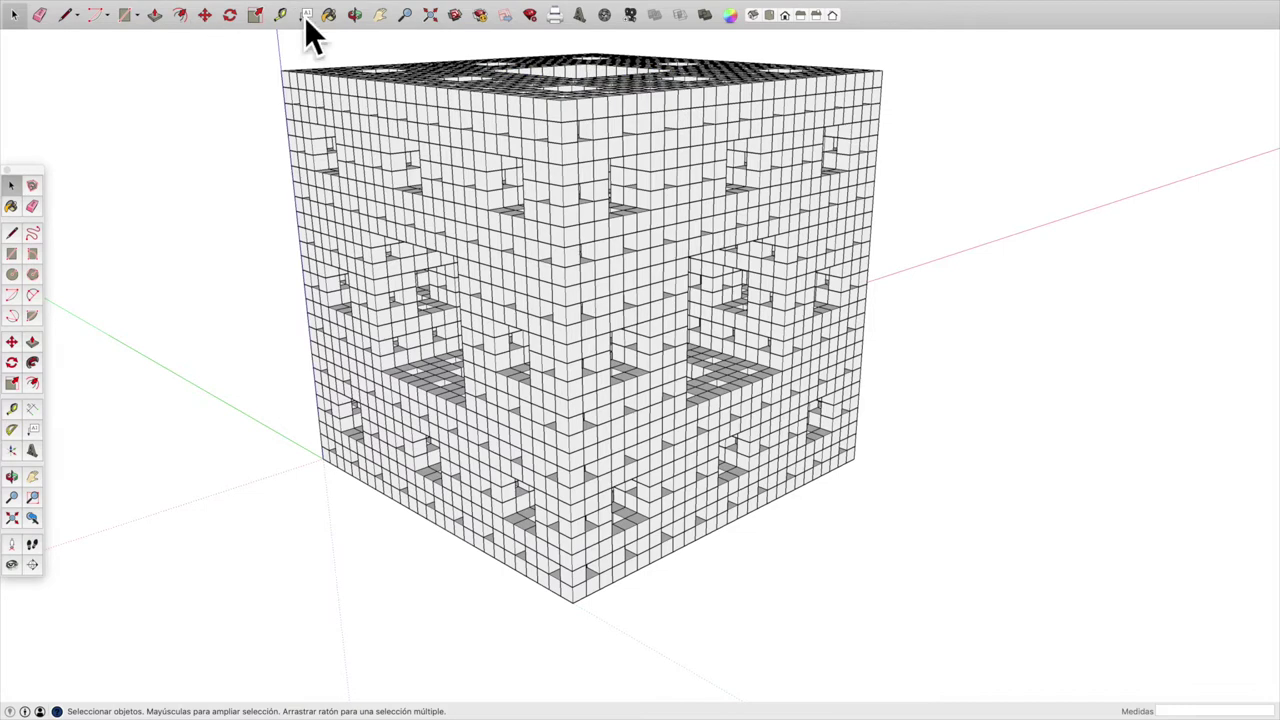
- Orbit to inspect the cube's underside and front face from below
key(o)
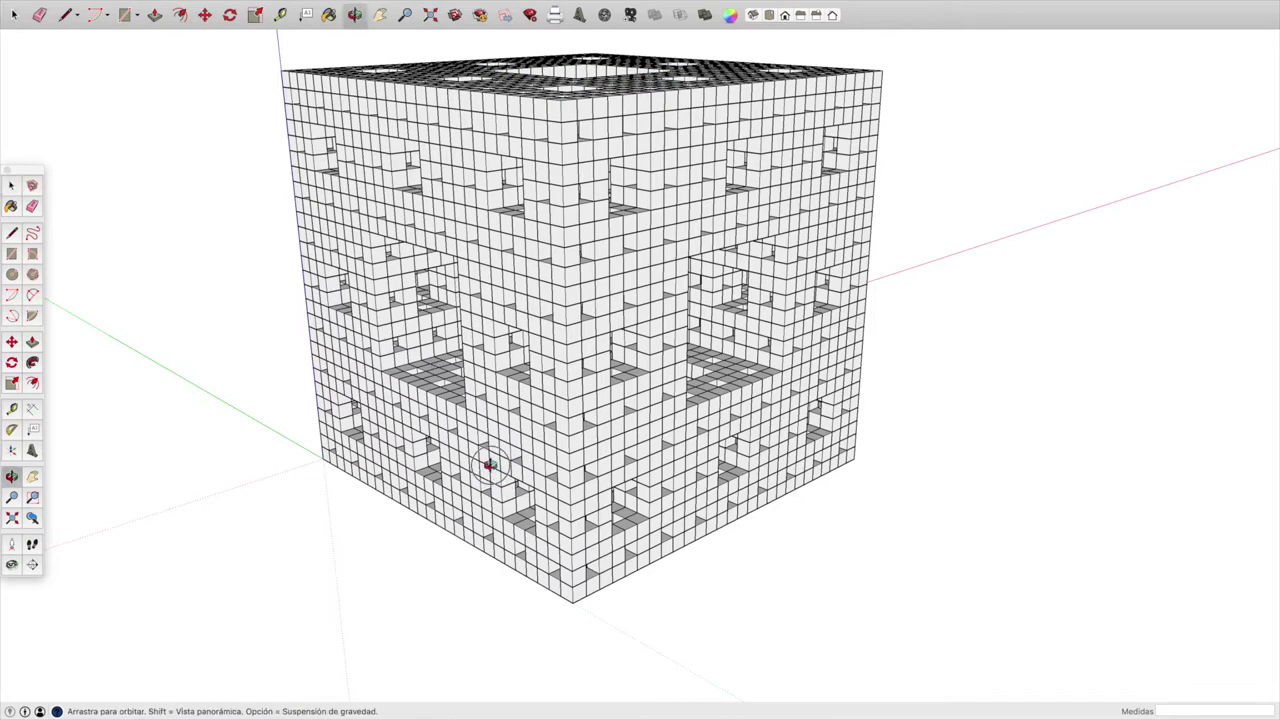
mouse_move(486, 323)
mouse_down()
mouse_move(487, 245)
mouse_move(344, 190)
mouse_up()
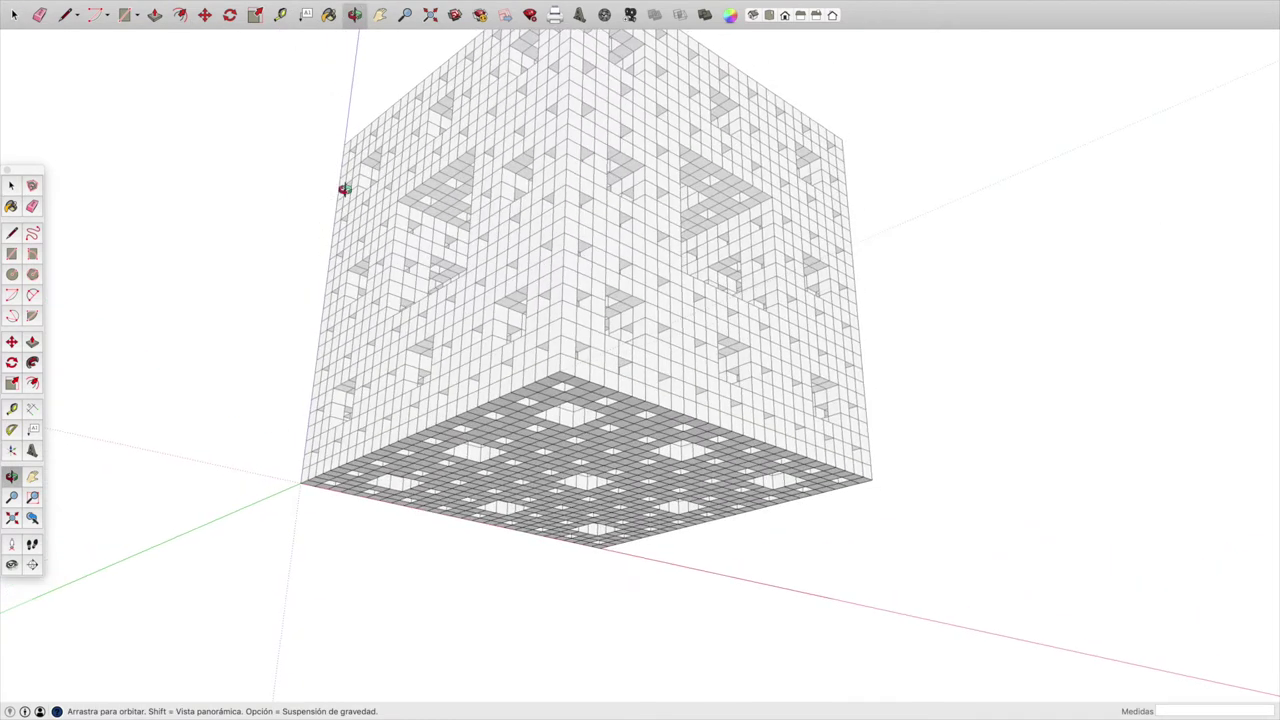
click(11, 187)
click(556, 484)
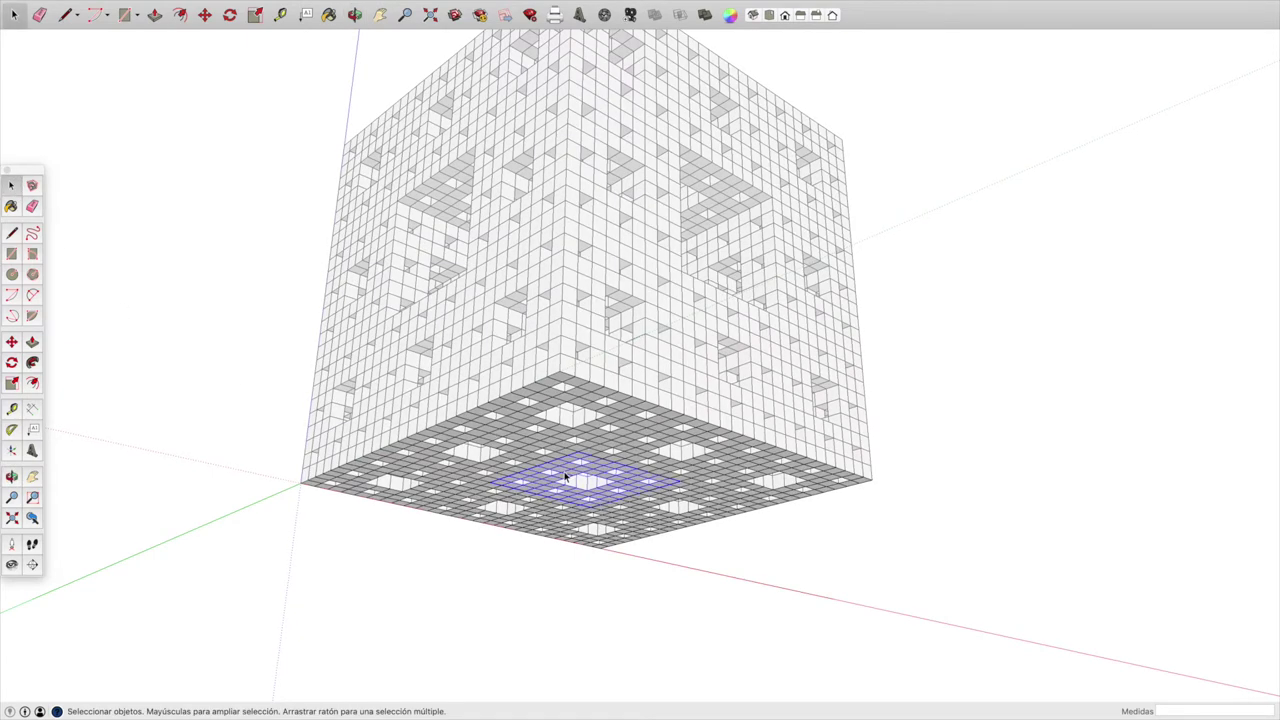
key(Escape)
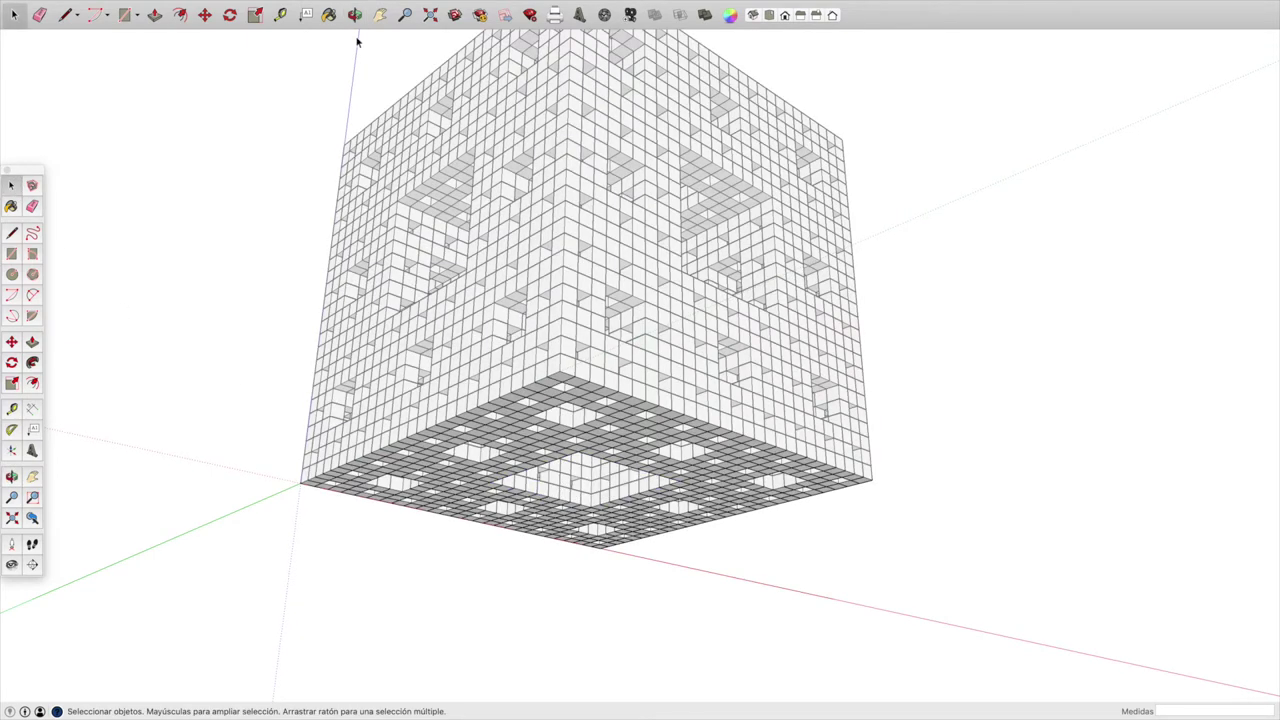
key(o)
mouse_move(731, 249)
mouse_down()
mouse_move(585, 308)
mouse_move(660, 294)
mouse_move(400, 309)
mouse_move(605, 283)
mouse_up()
mouse_move(766, 443)
mouse_down()
mouse_move(631, 346)
mouse_move(503, 357)
mouse_move(389, 429)
mouse_move(629, 346)
mouse_move(557, 374)
mouse_move(343, 397)
mouse_move(226, 327)
mouse_up()
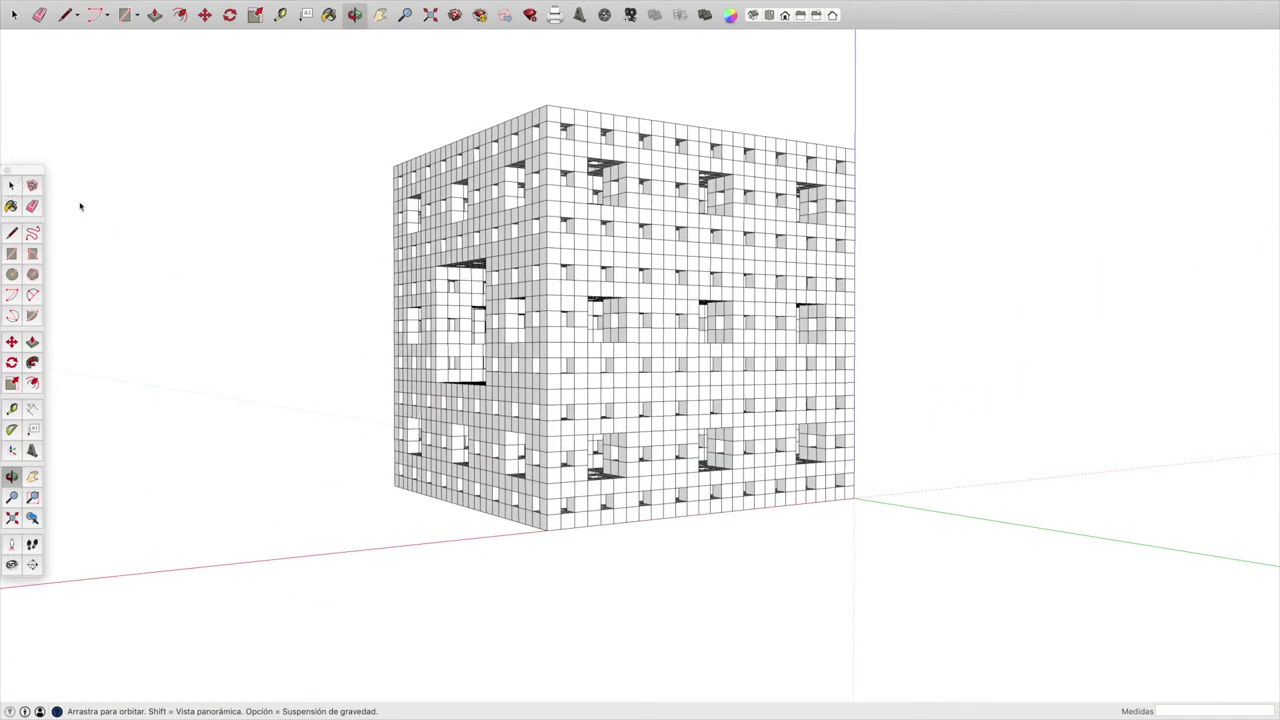
- Delete the centre block of the remaining side face
key(space)
click(704, 294)
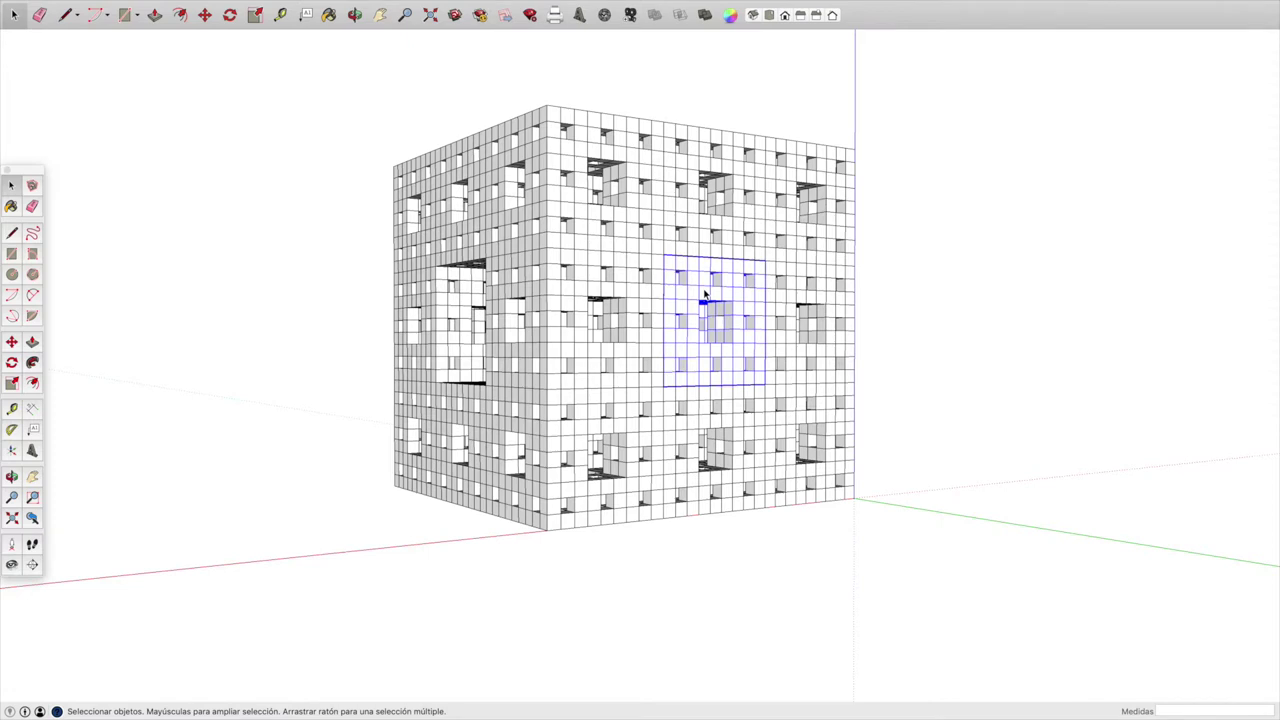
key(Delete)
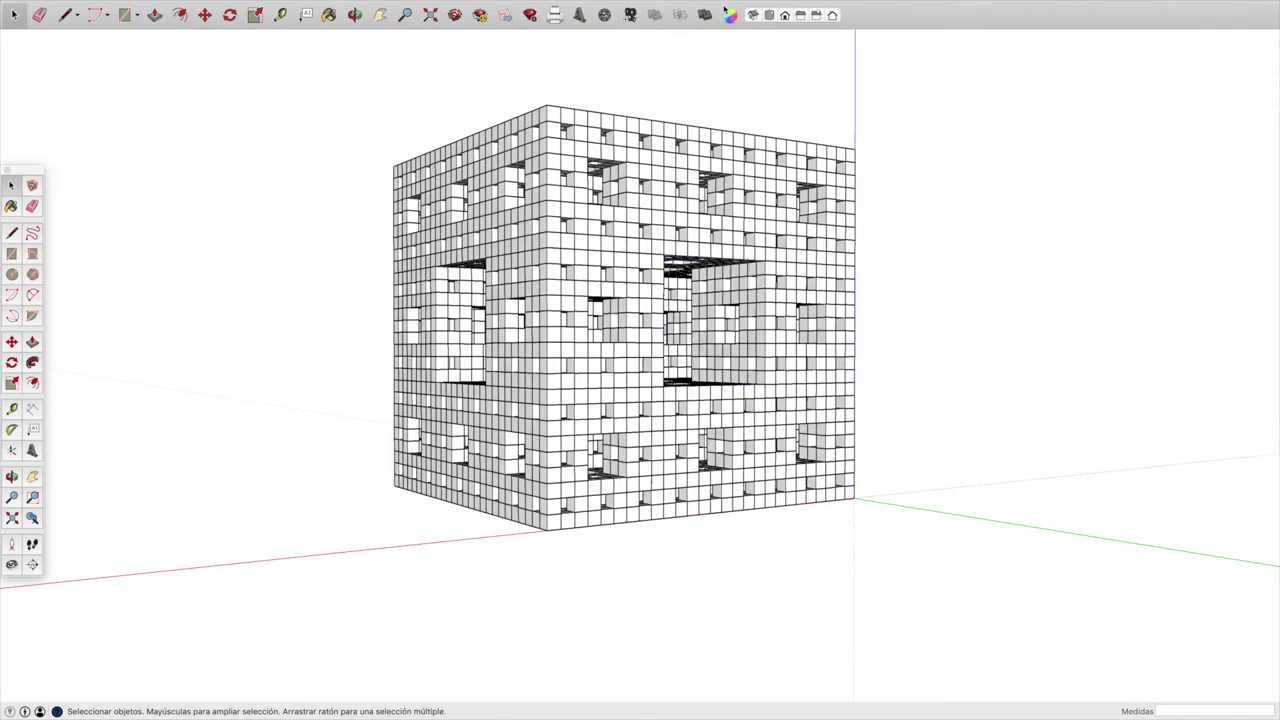
- Return to Iso view and orbit around to check the holes through every face
click(753, 14)
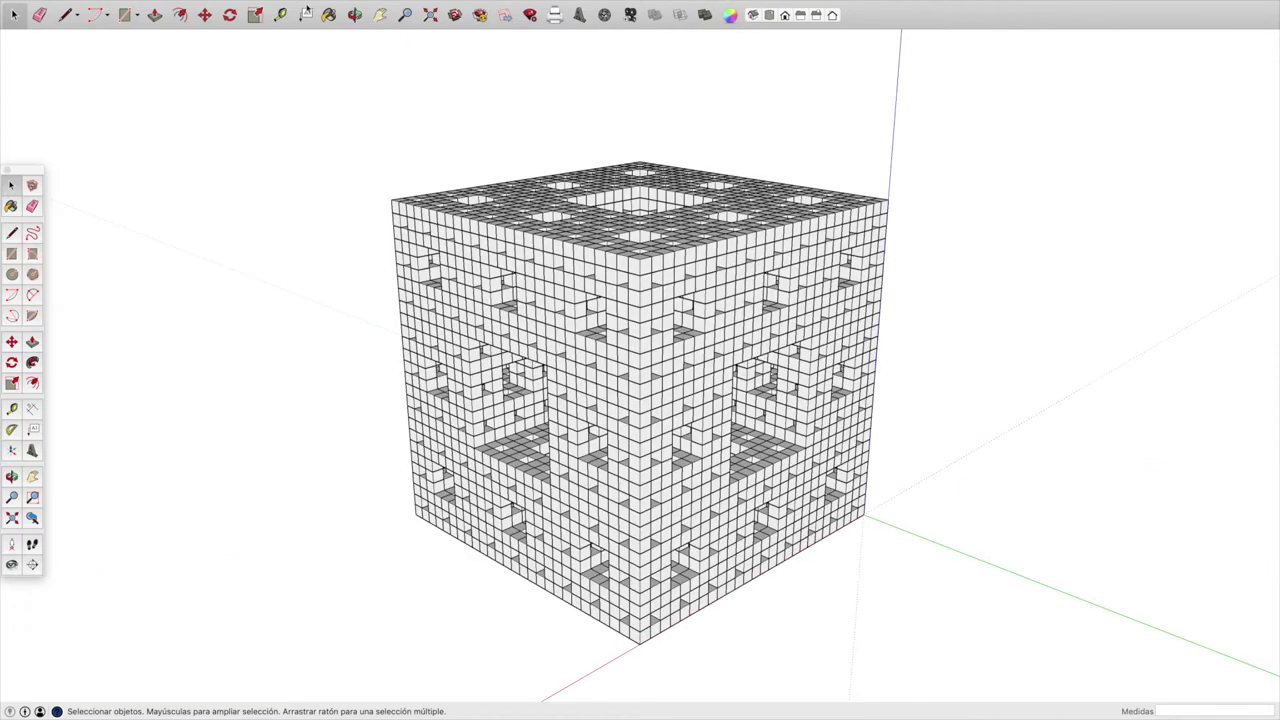
key(o)
mouse_move(768, 376)
mouse_down()
mouse_move(634, 394)
mouse_move(367, 369)
mouse_up()
mouse_move(874, 354)
mouse_down()
mouse_move(654, 369)
mouse_move(457, 352)
mouse_move(587, 343)
mouse_up()
mouse_move(767, 347)
mouse_down()
mouse_move(537, 366)
mouse_move(438, 357)
mouse_up()
mouse_move(639, 332)
mouse_down()
mouse_move(677, 323)
mouse_move(536, 368)
mouse_up()
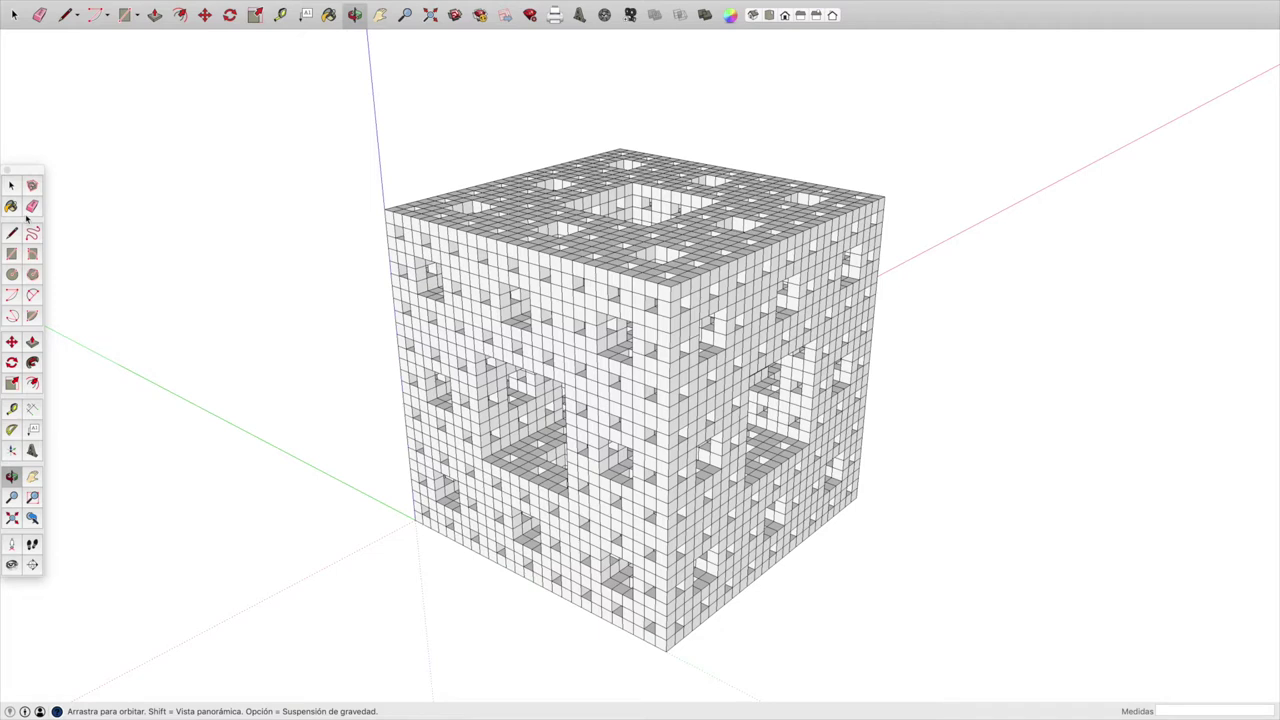
mouse_move(331, 5)
click(357, 7)
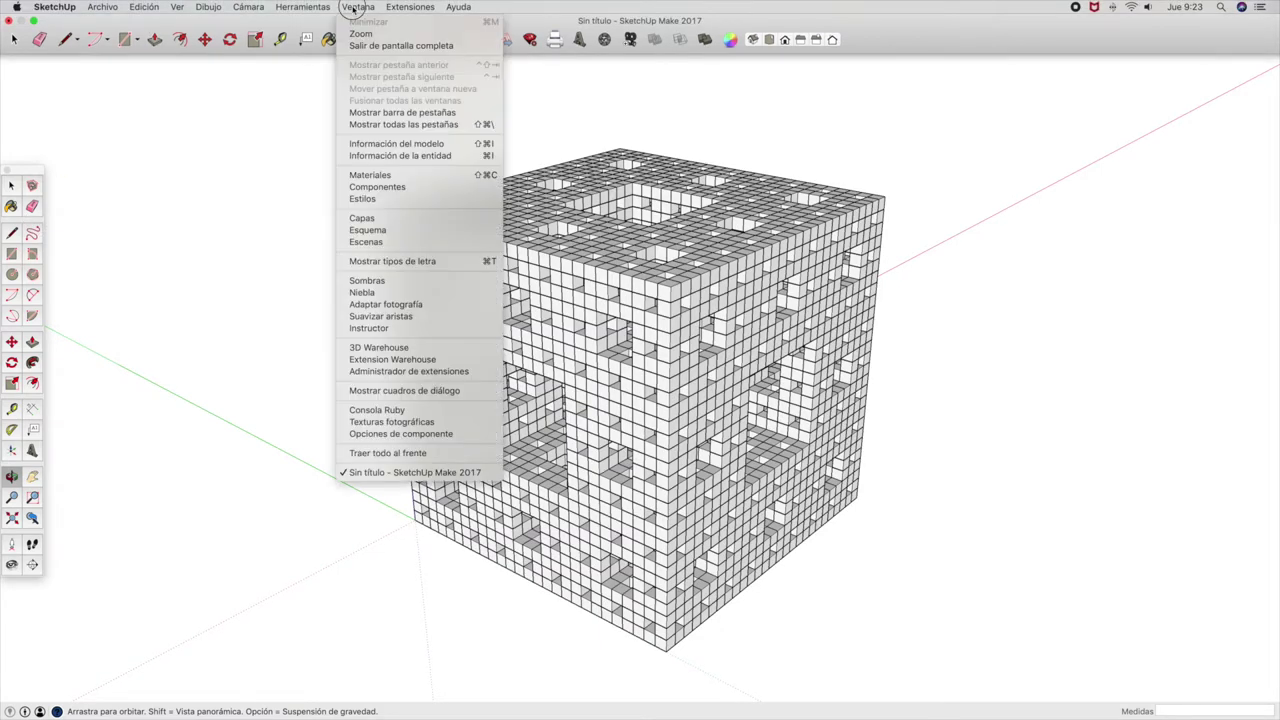
- Apply the 'Trazos de pincel sobre lienzo' style from the Estilos library
click(360, 198)
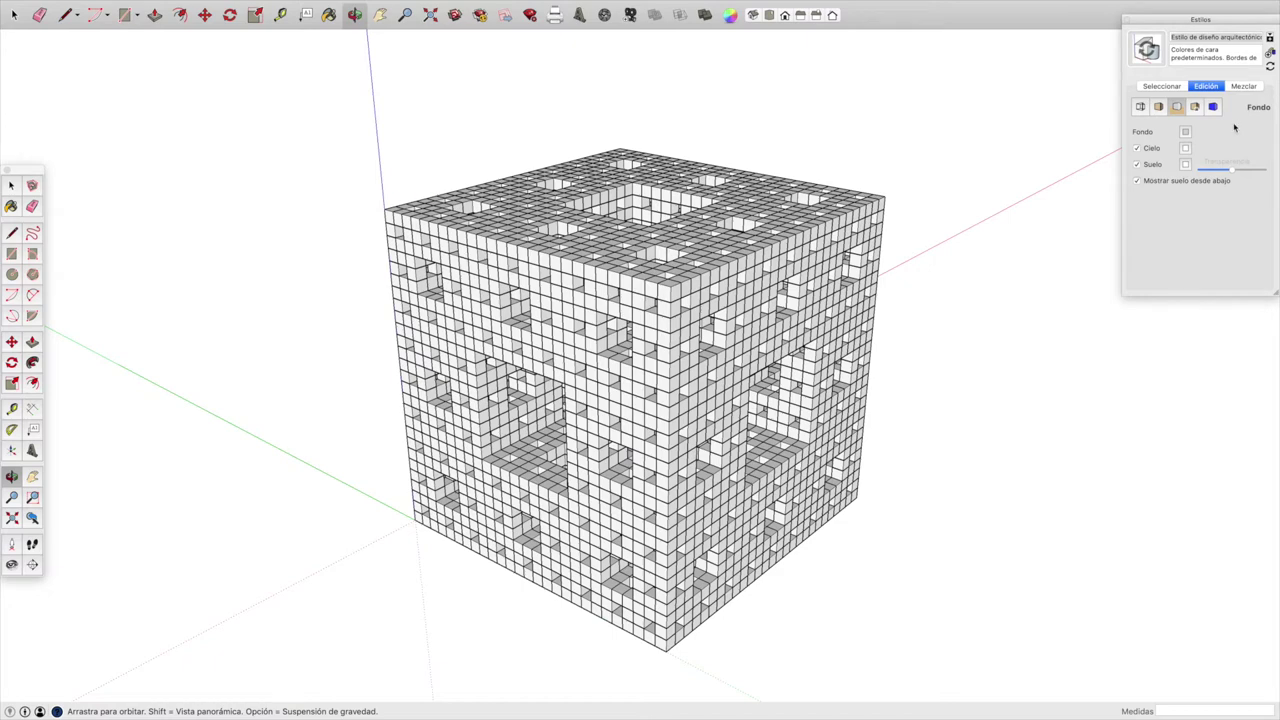
click(1163, 86)
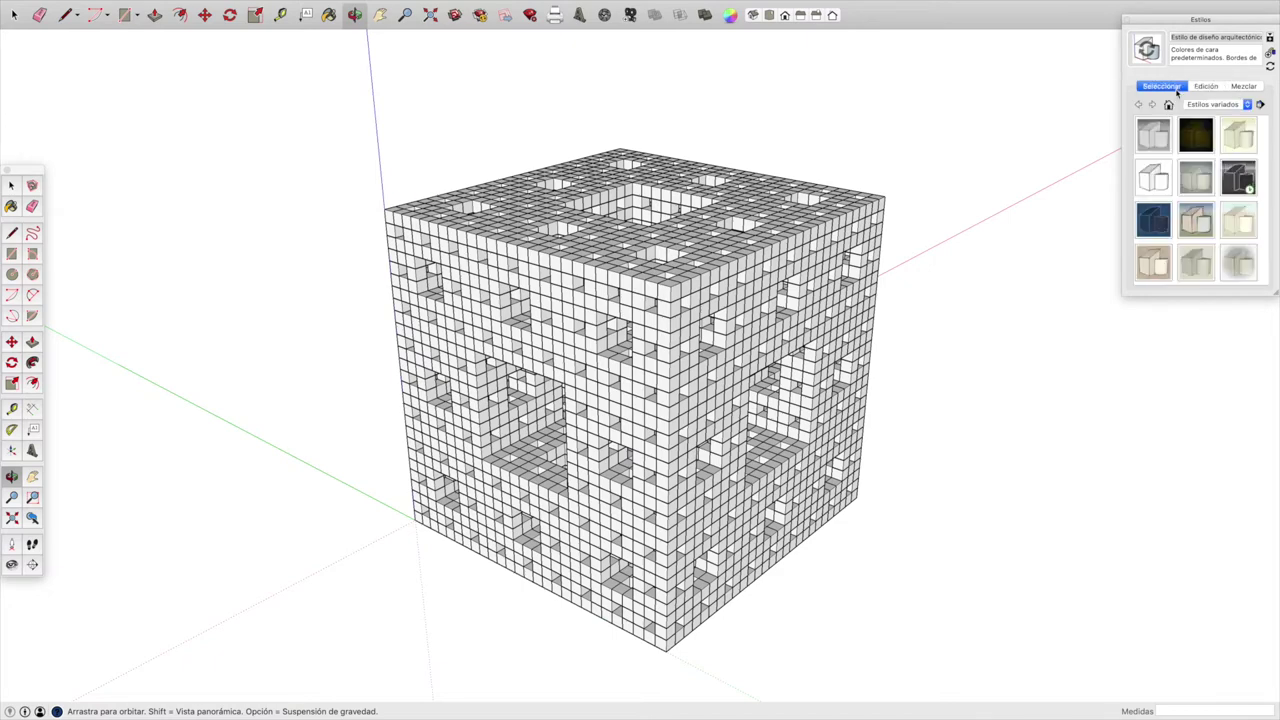
click(1197, 222)
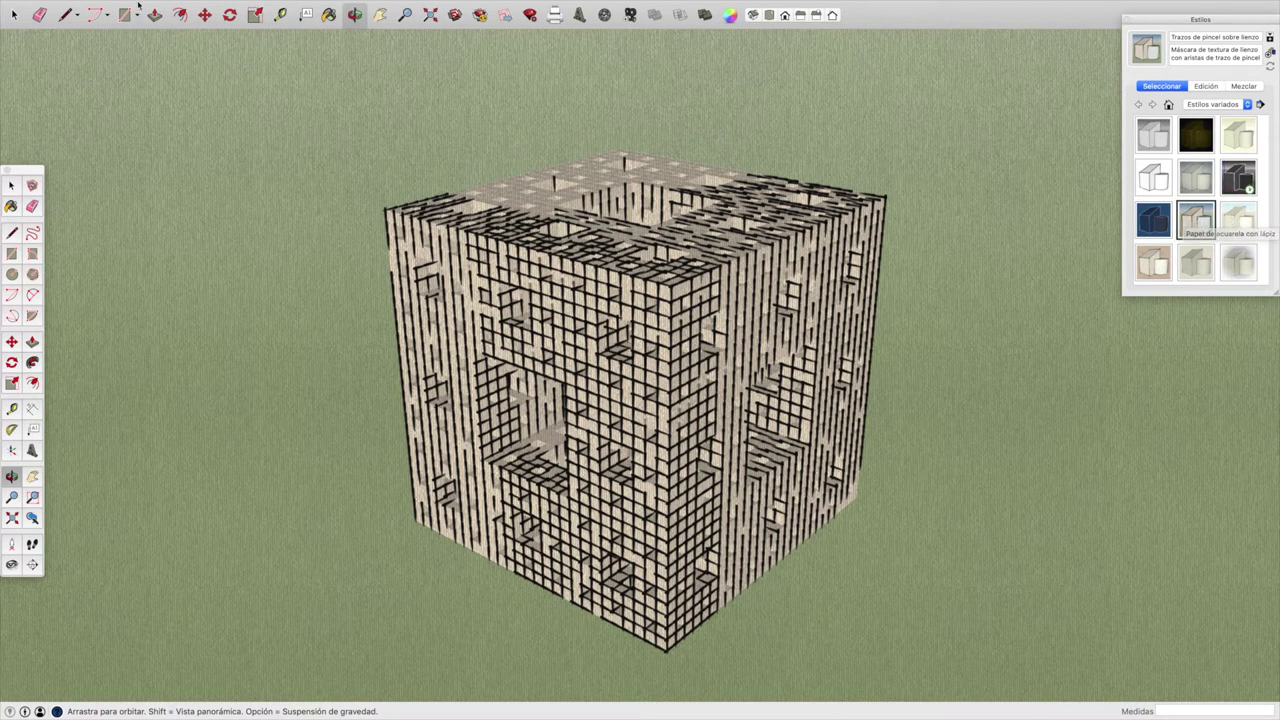
click(176, 7)
mouse_move(208, 151)
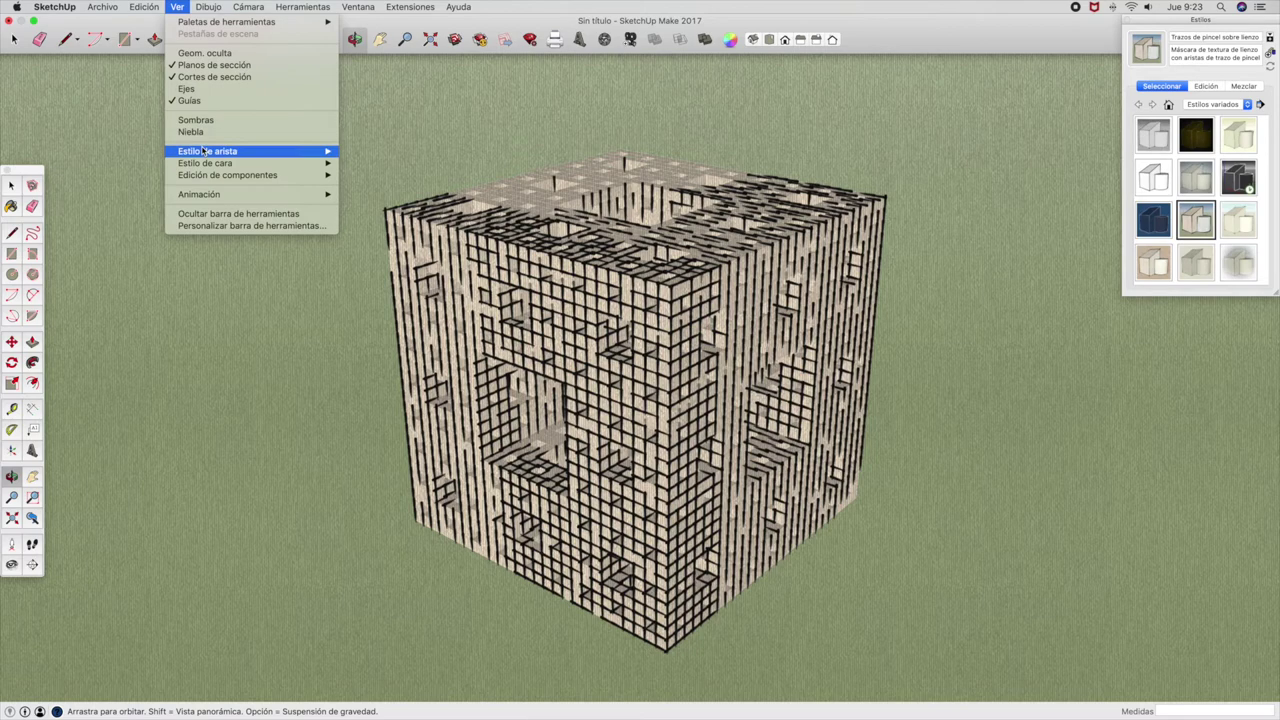
- Turn off Aristas in Estilo de arista and orbit to view the finished sponge
click(379, 151)
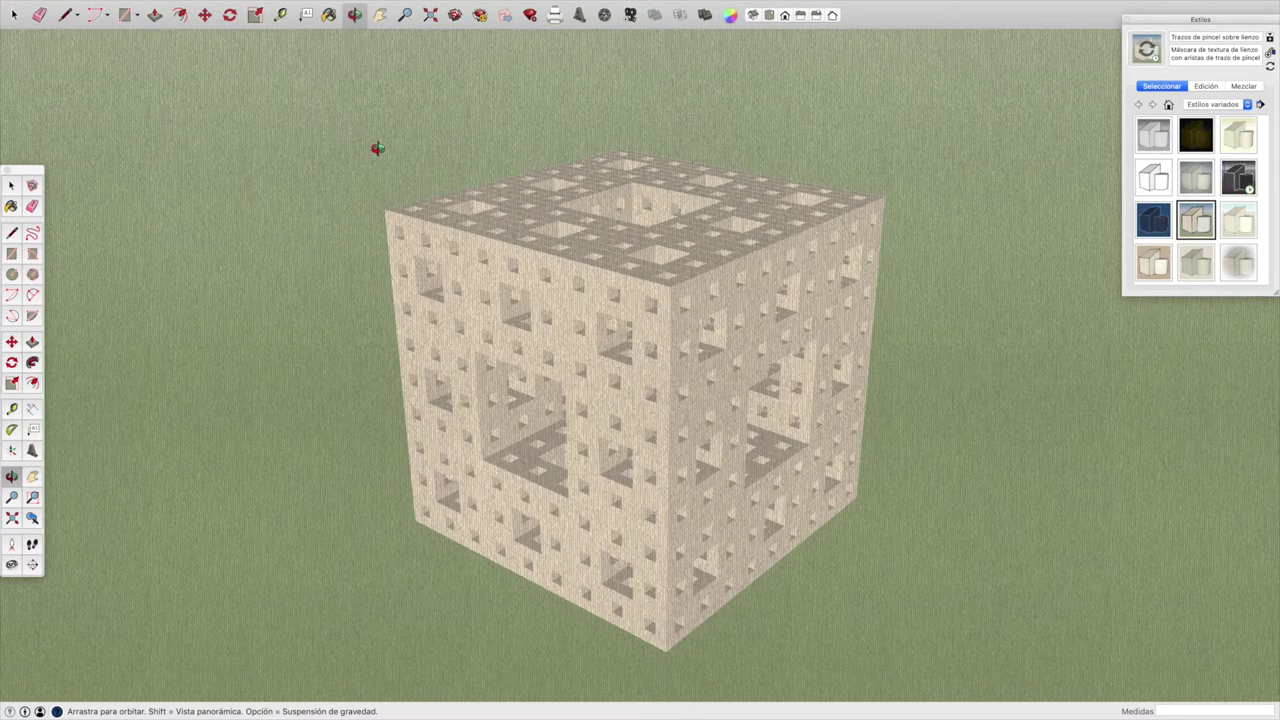
drag(407, 166, 451, 216)
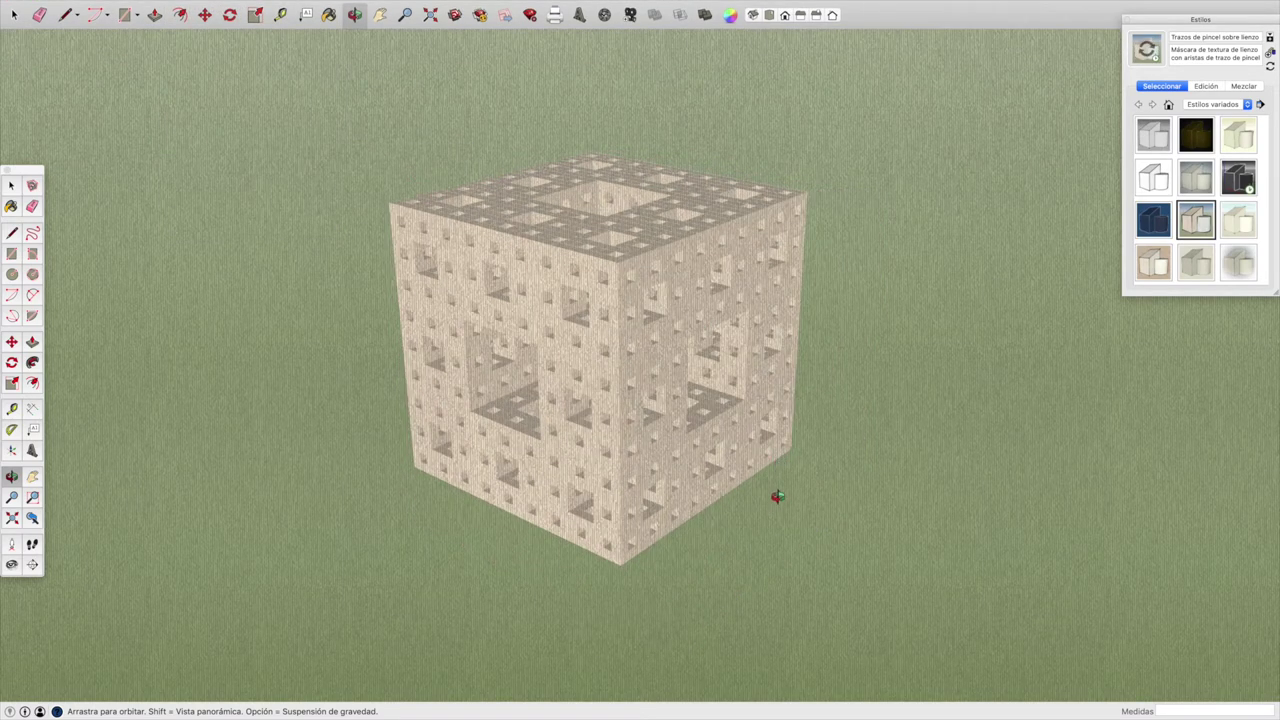
mouse_move(771, 507)
mouse_down()
mouse_move(606, 457)
mouse_move(527, 376)
mouse_move(545, 425)
mouse_move(535, 305)
mouse_move(443, 223)
mouse_move(393, 273)
mouse_move(744, 318)
mouse_move(468, 328)
mouse_move(592, 334)
mouse_up()
mouse_move(706, 426)
mouse_down()
mouse_move(662, 302)
mouse_move(571, 286)
mouse_move(430, 467)
mouse_move(443, 420)
mouse_up()
mouse_move(651, 480)
mouse_down()
mouse_move(714, 443)
mouse_move(762, 254)
mouse_move(906, 186)
mouse_move(849, 397)
mouse_move(571, 491)
mouse_move(470, 547)
mouse_up()
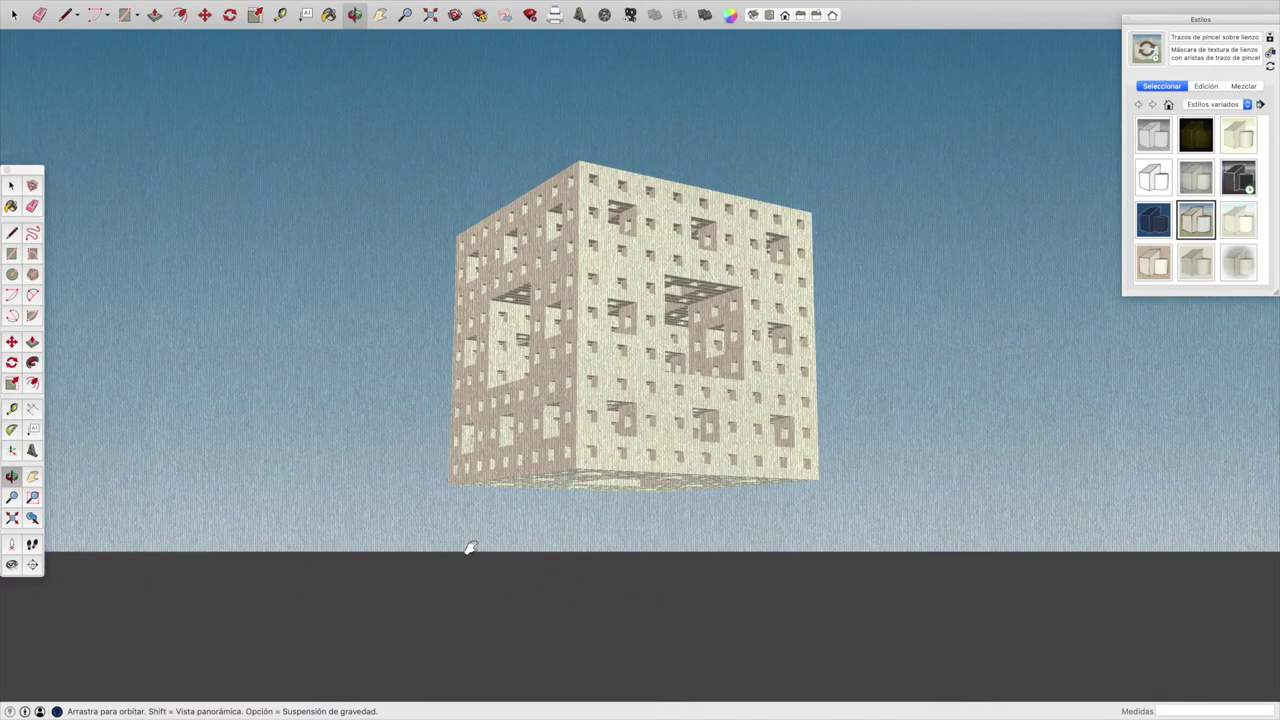